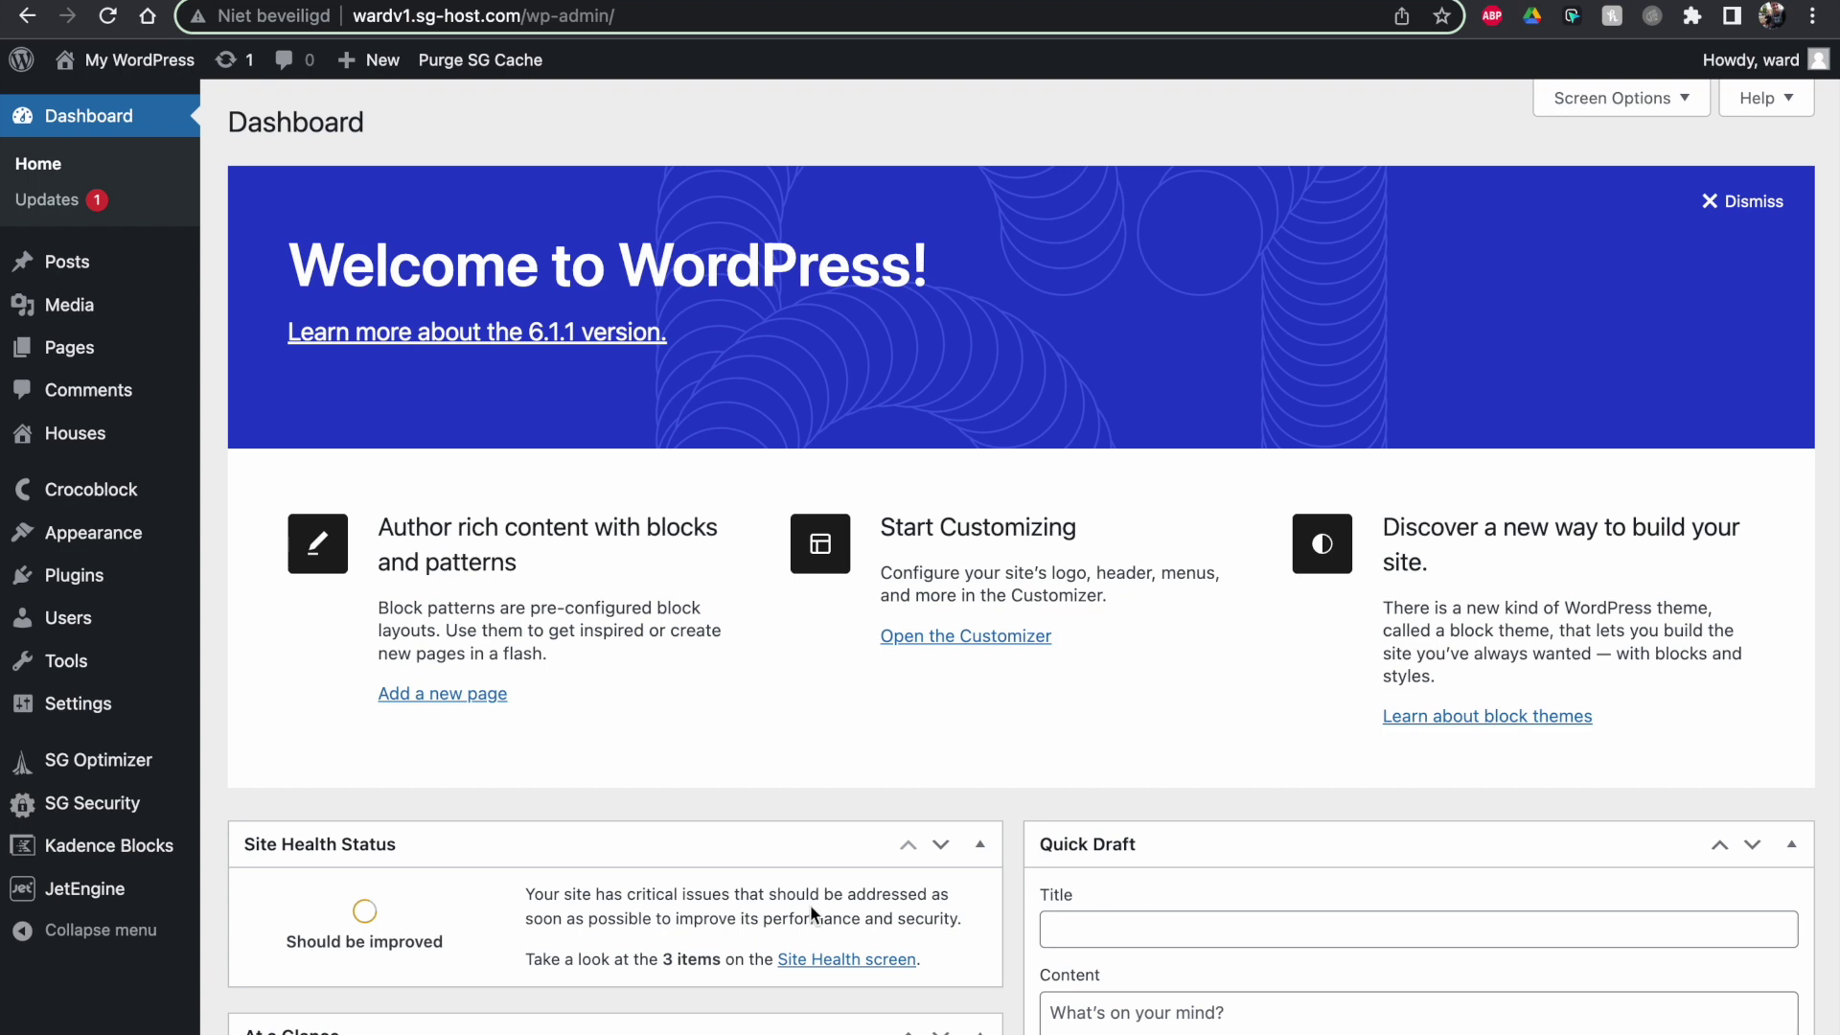
# Step: Confirm the Kadence Conditional Headers add-on is switched on, then view the live homepage
pyautogui.moveTo(97, 528)
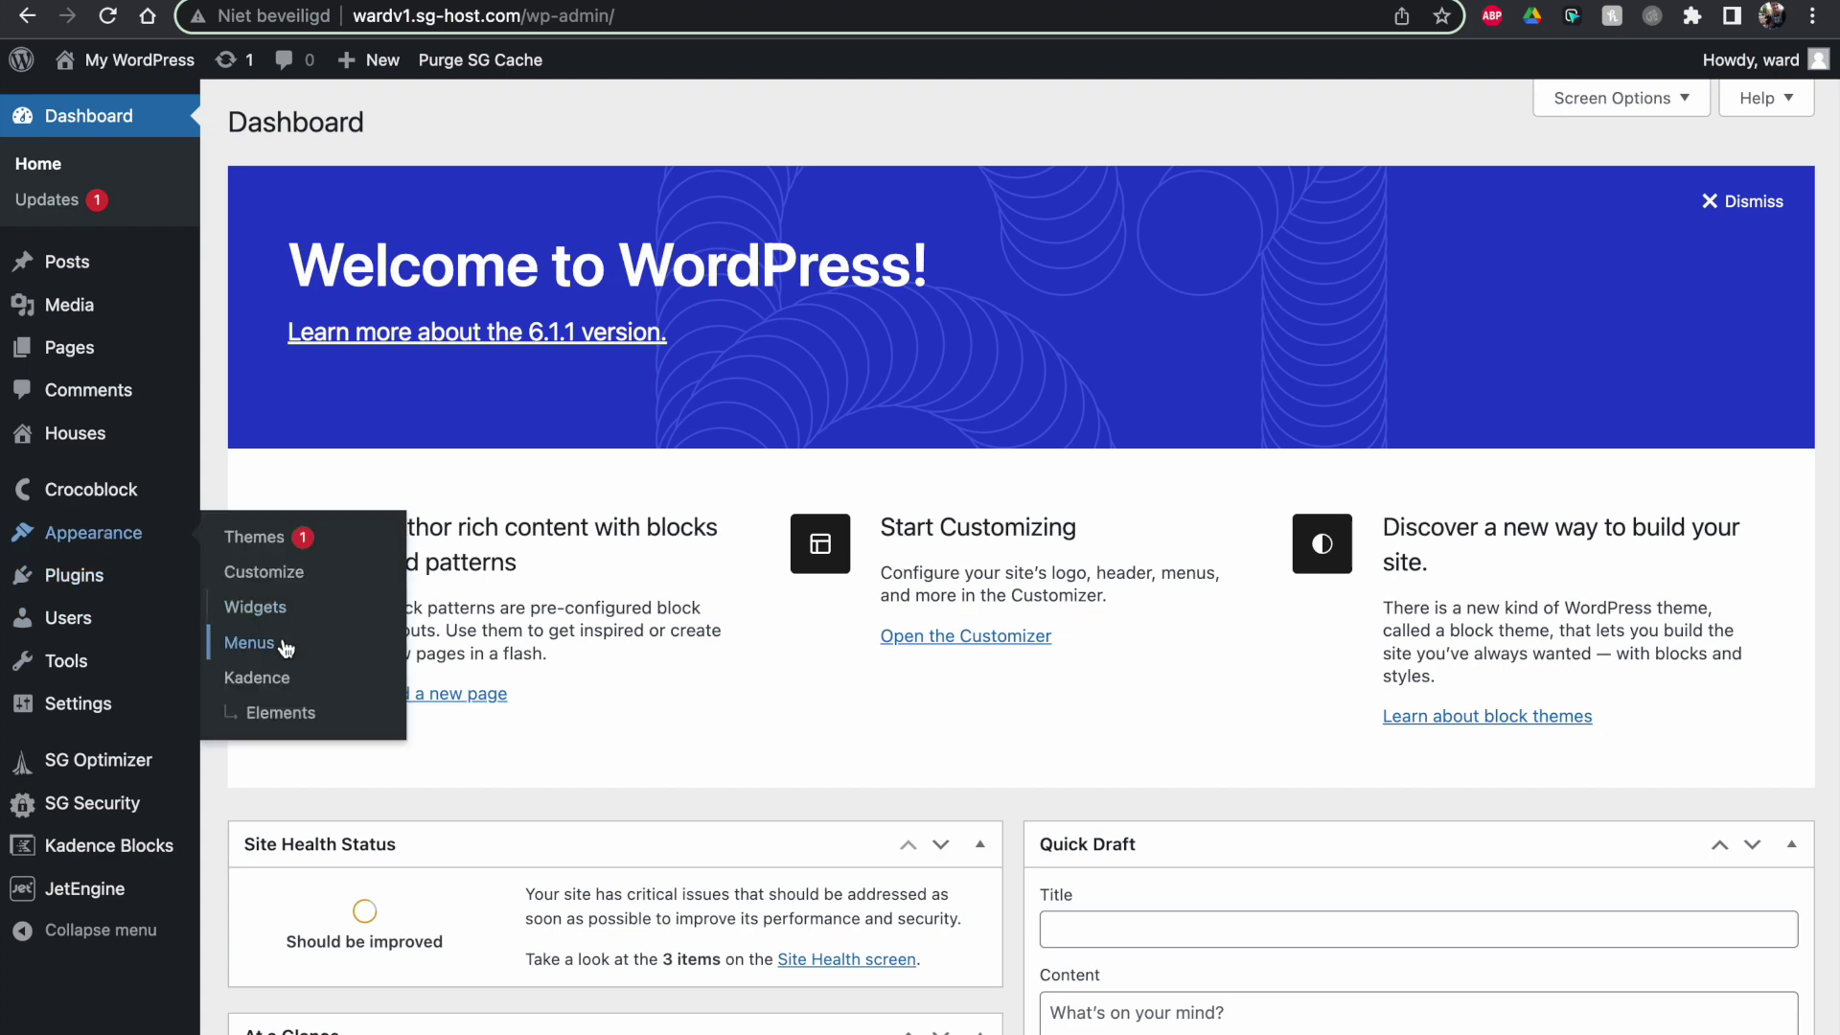
pyautogui.click(281, 677)
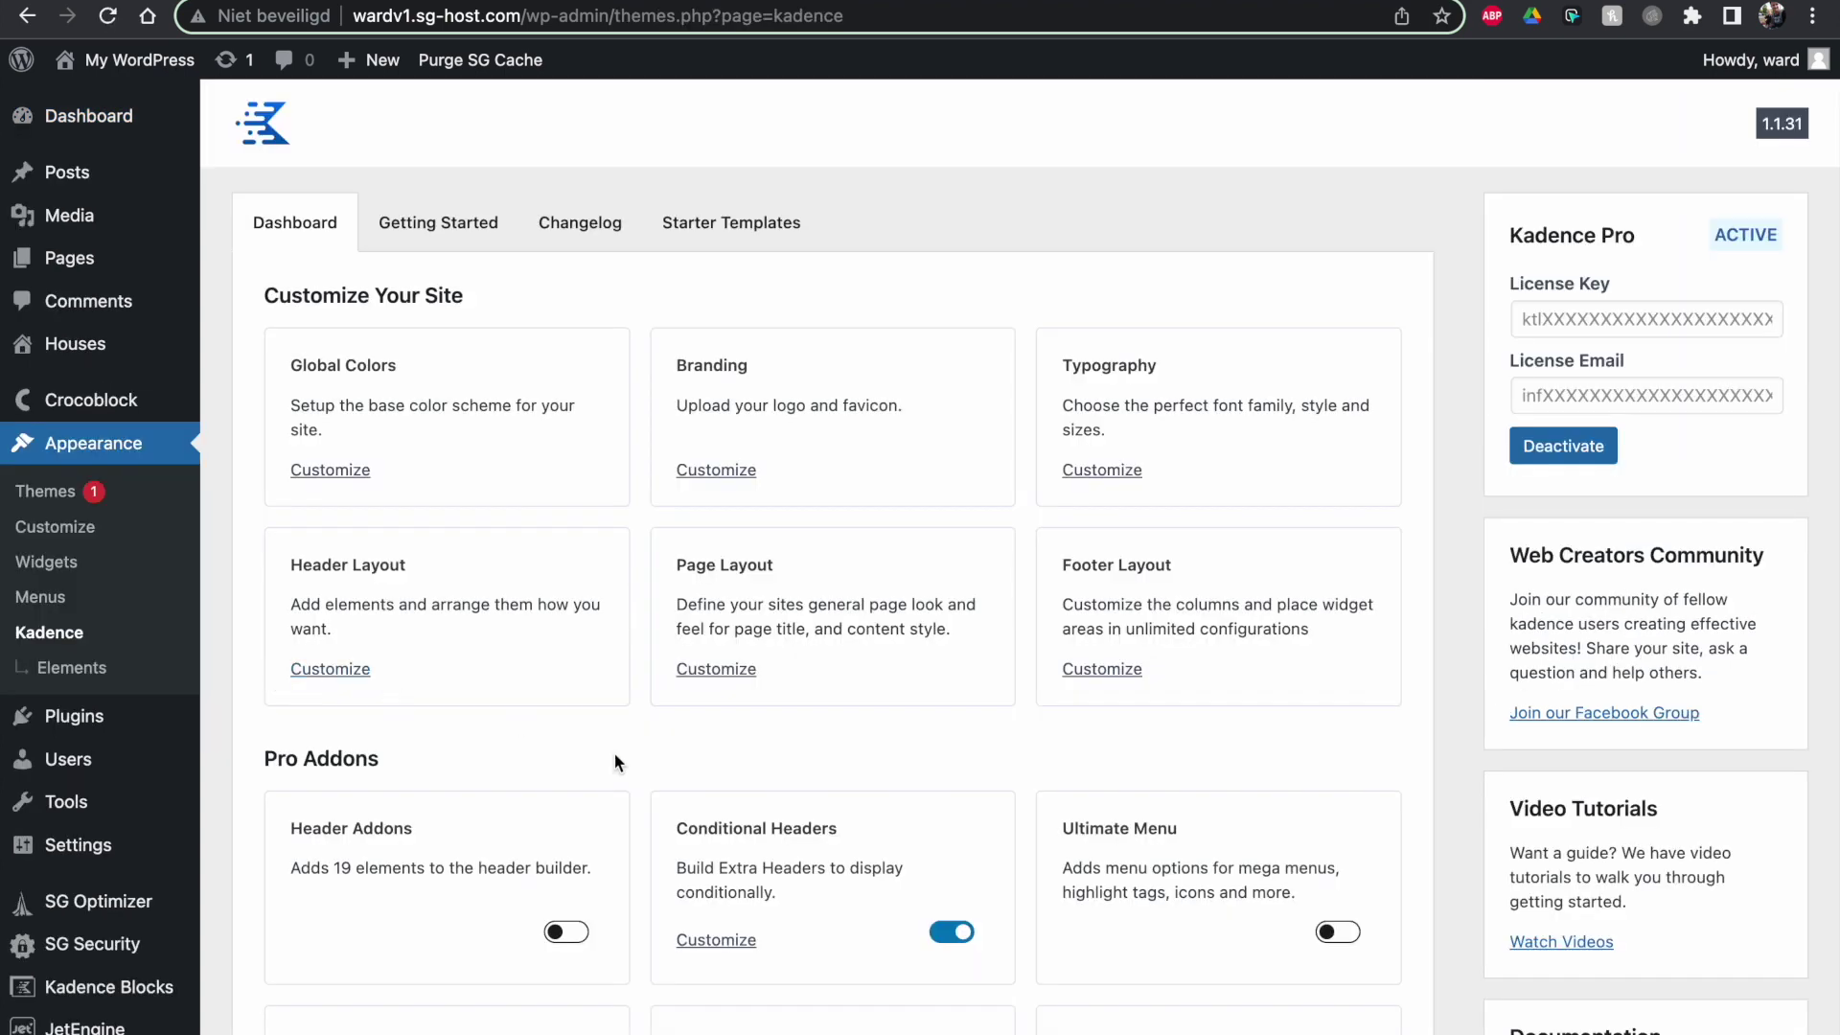
pyautogui.scroll(-3, 671, 804)
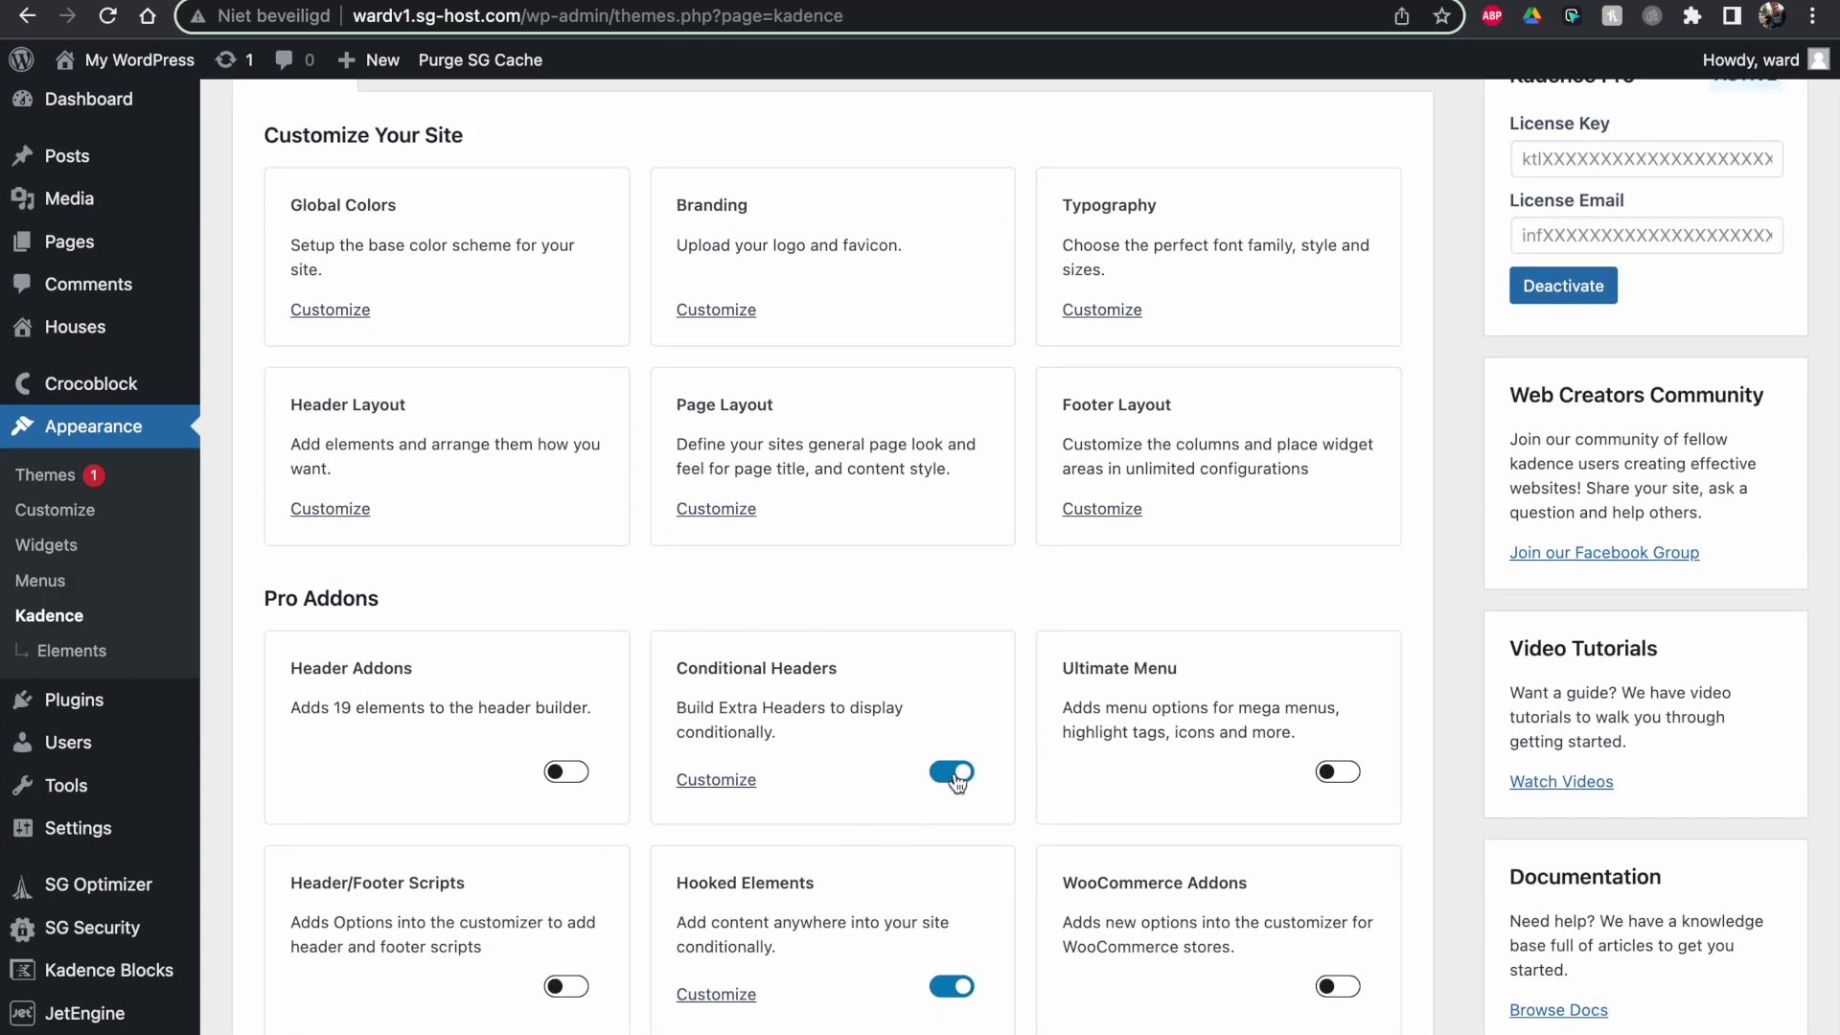
pyautogui.click(956, 776)
pyautogui.click(949, 776)
pyautogui.scroll(3, 895, 792)
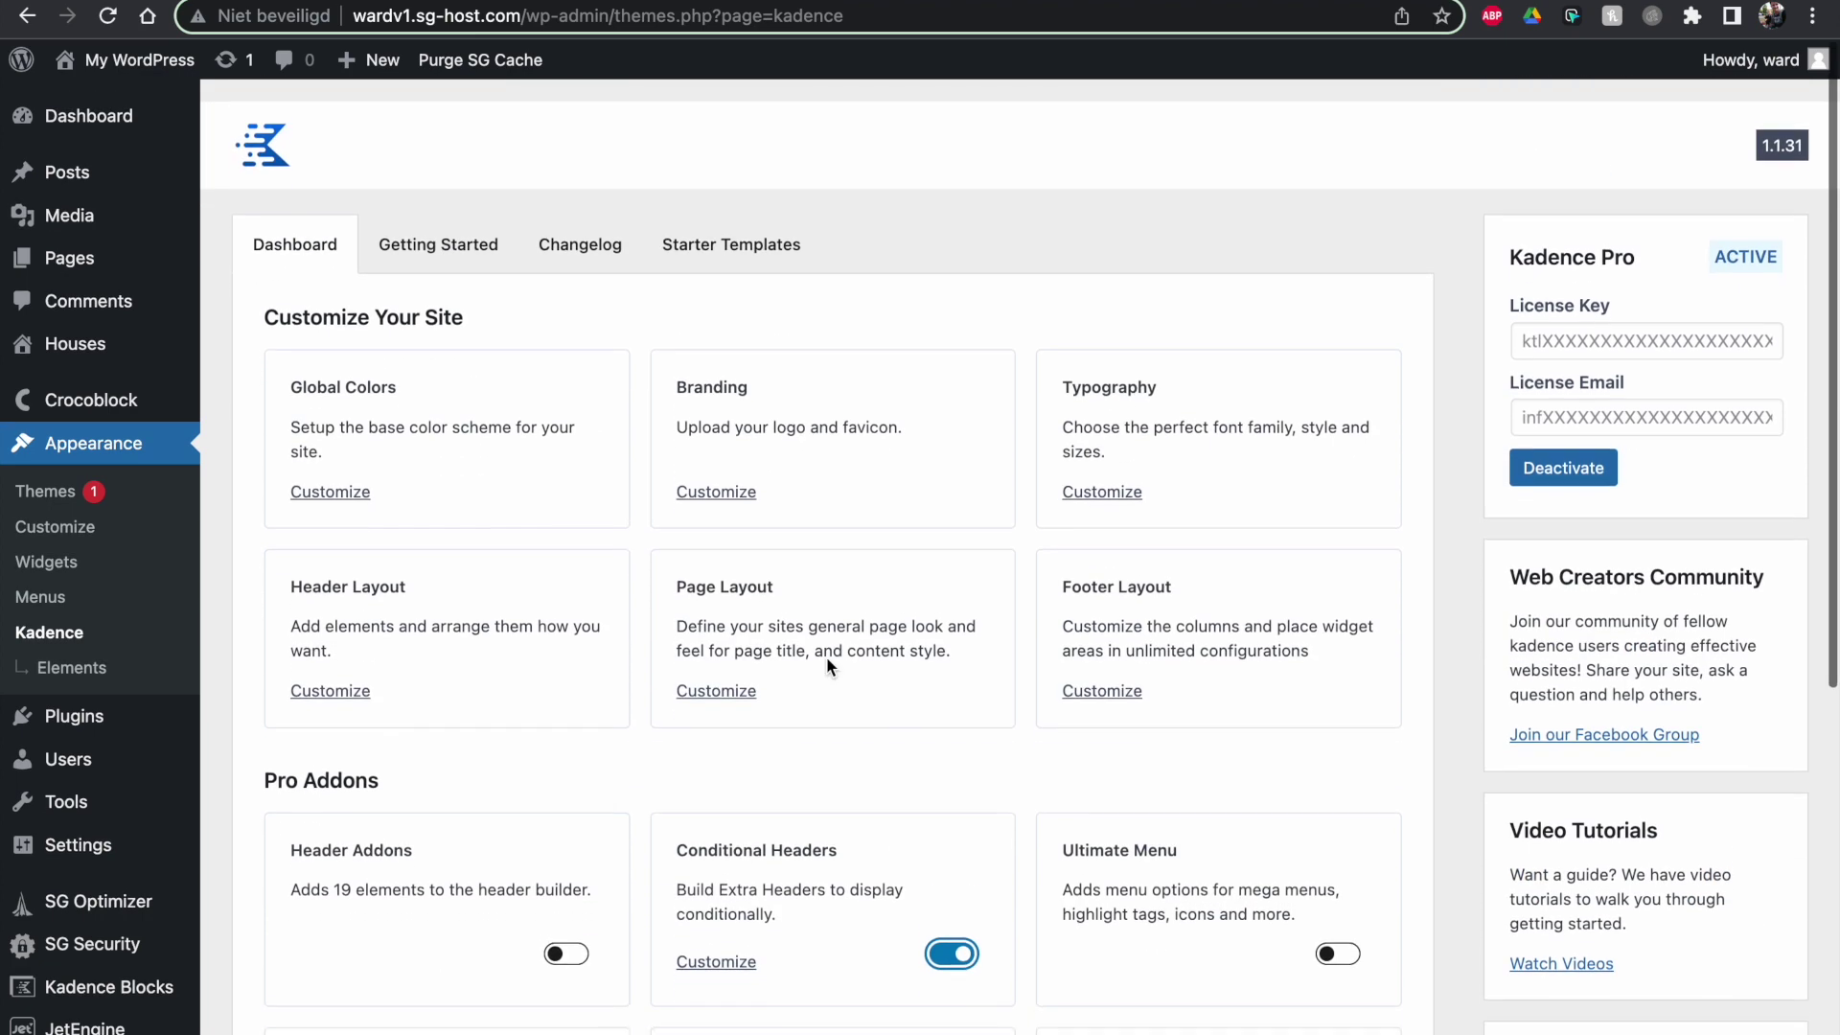
pyautogui.click(128, 62)
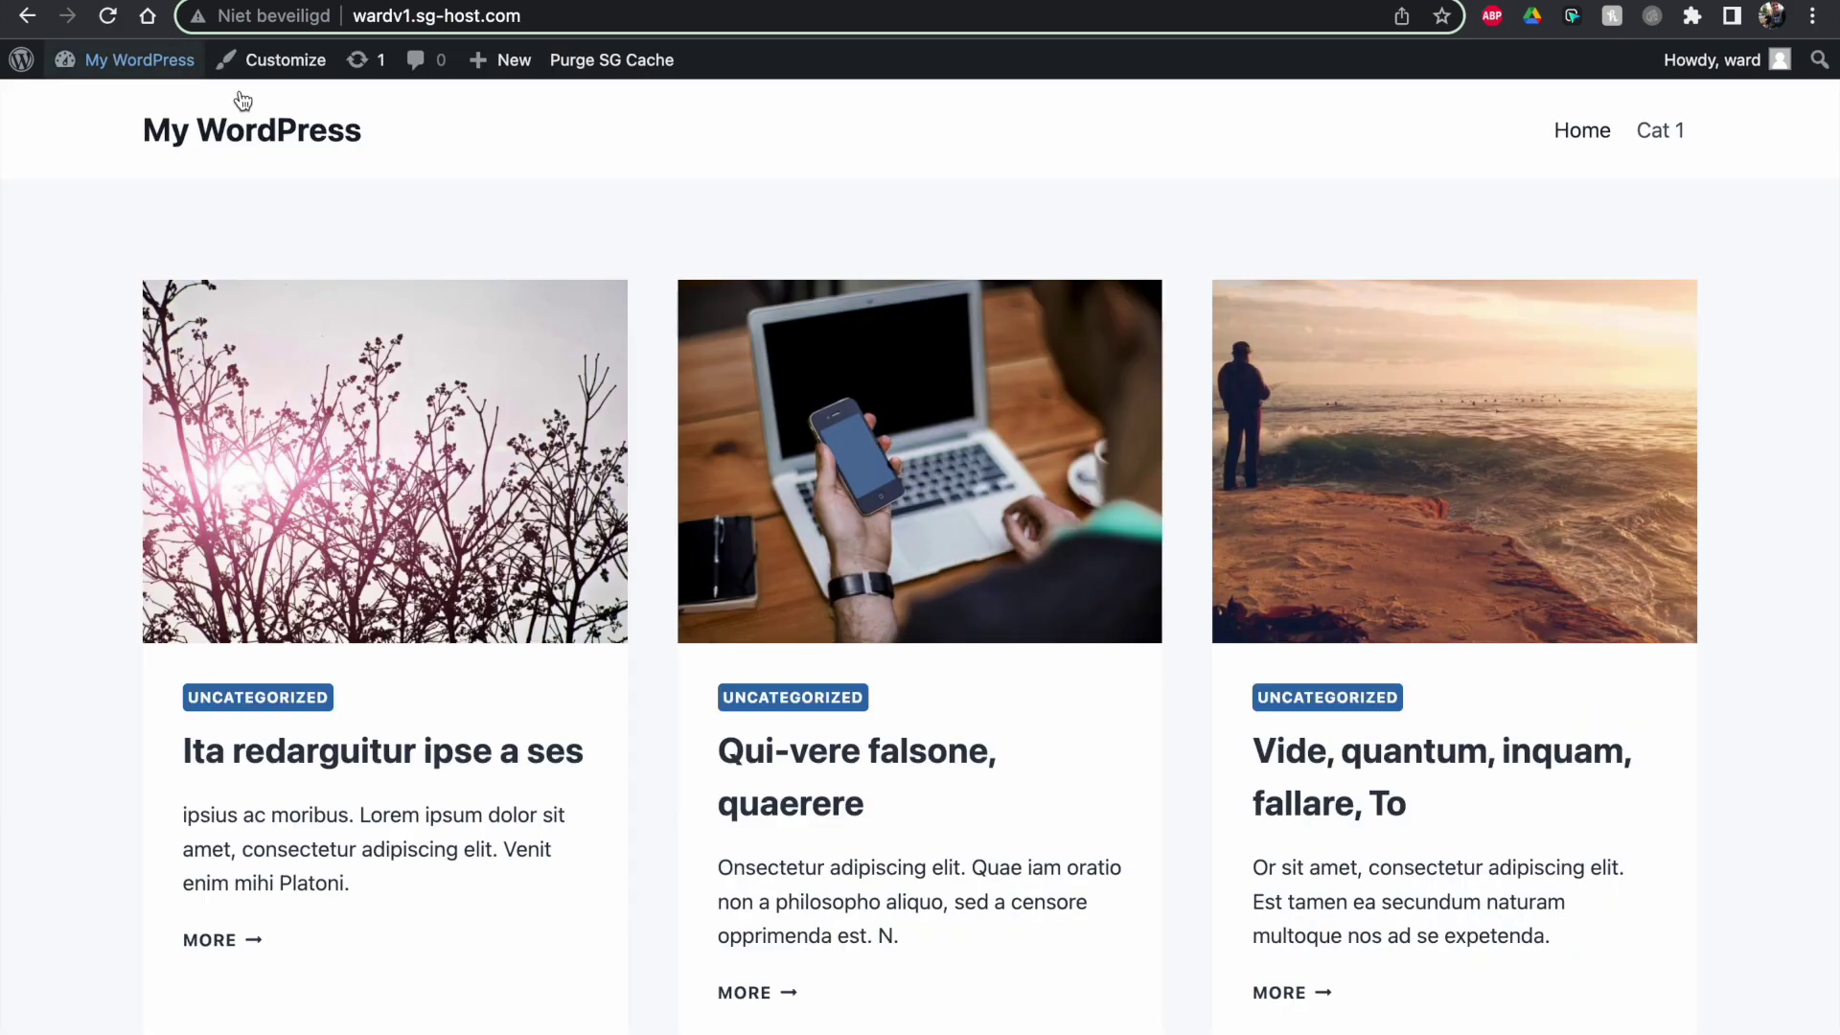
# Step: In the Customizer, preview the Cat 1 archive and the homepage, then open the Header builder
pyautogui.click(297, 64)
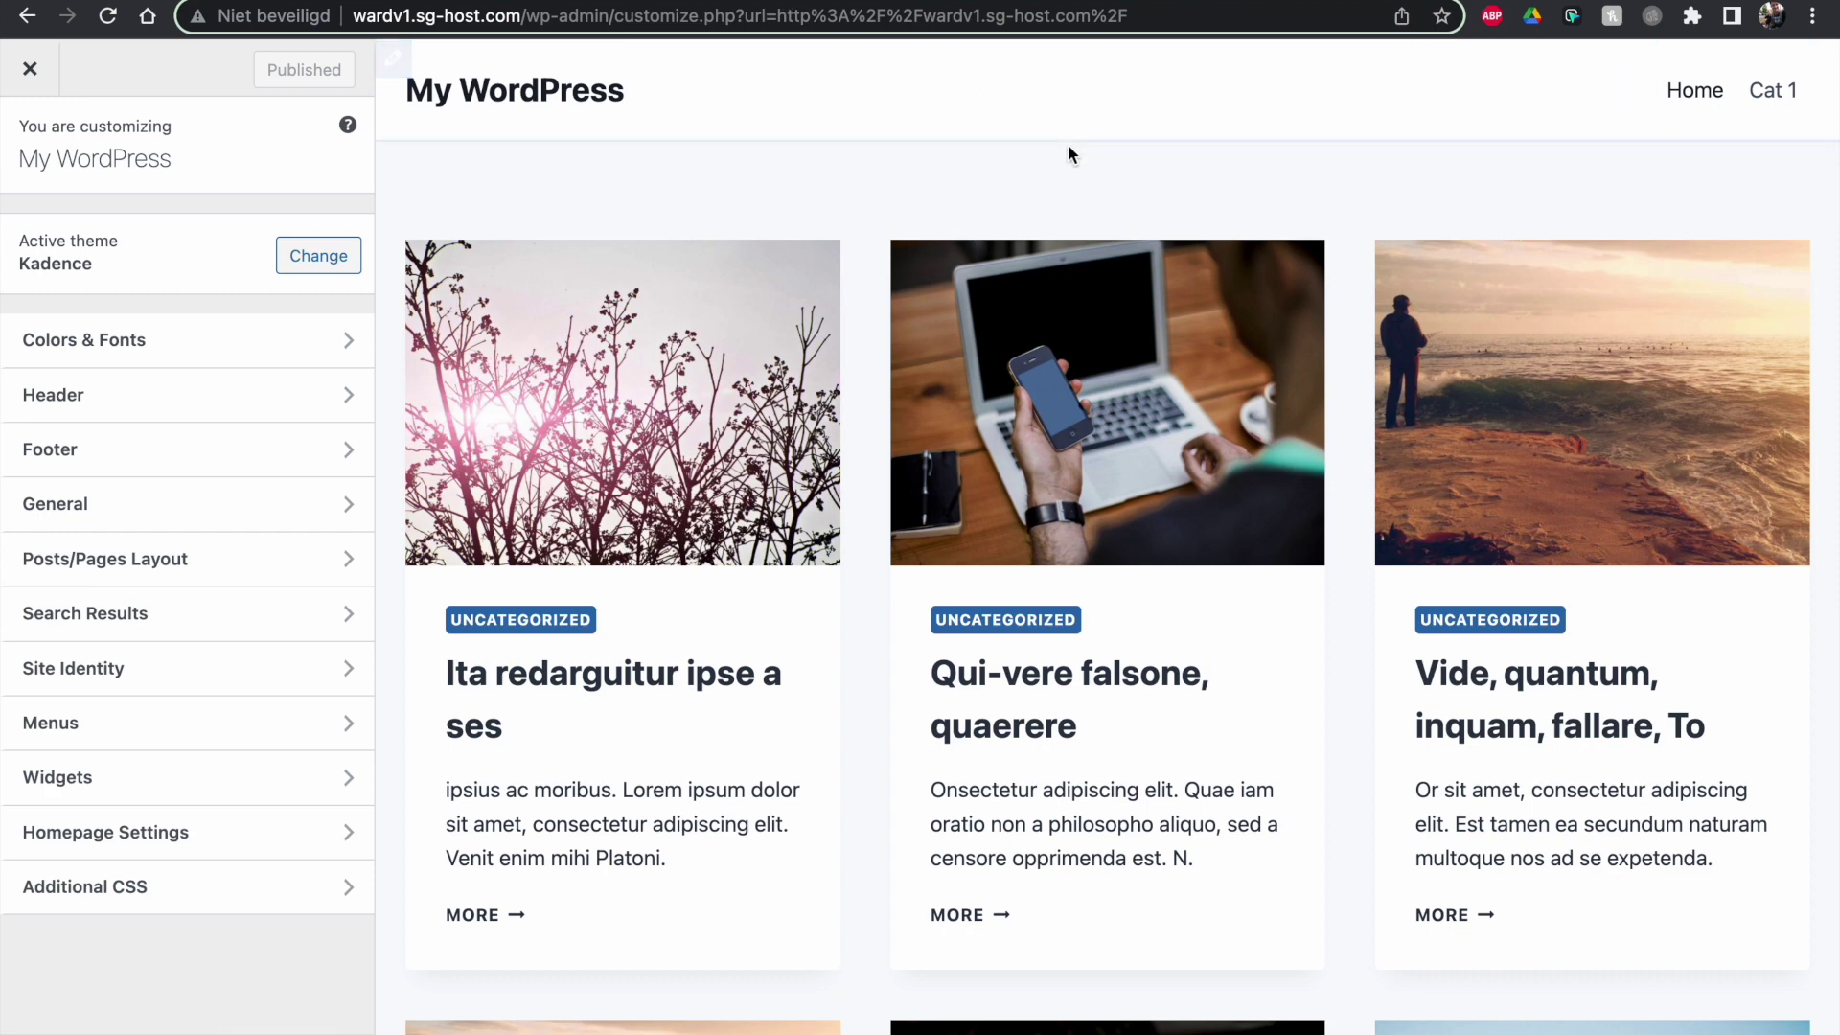
pyautogui.click(1773, 90)
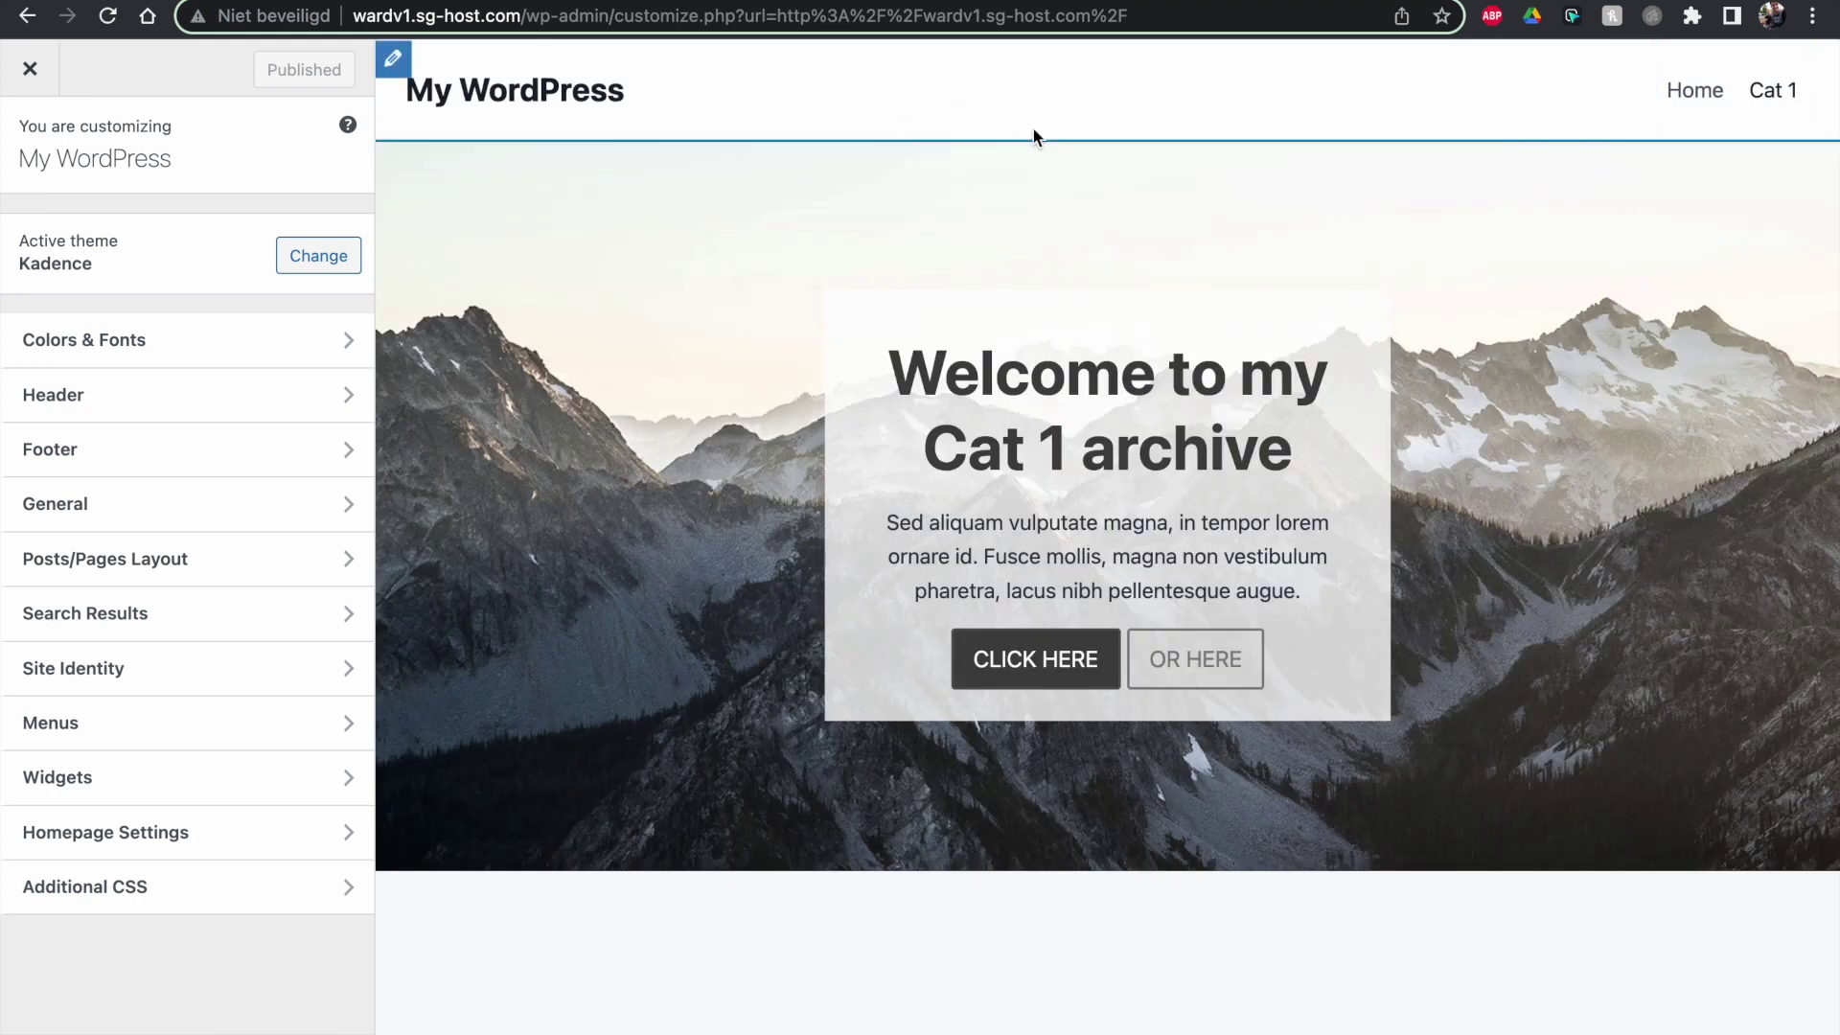
pyautogui.click(1686, 96)
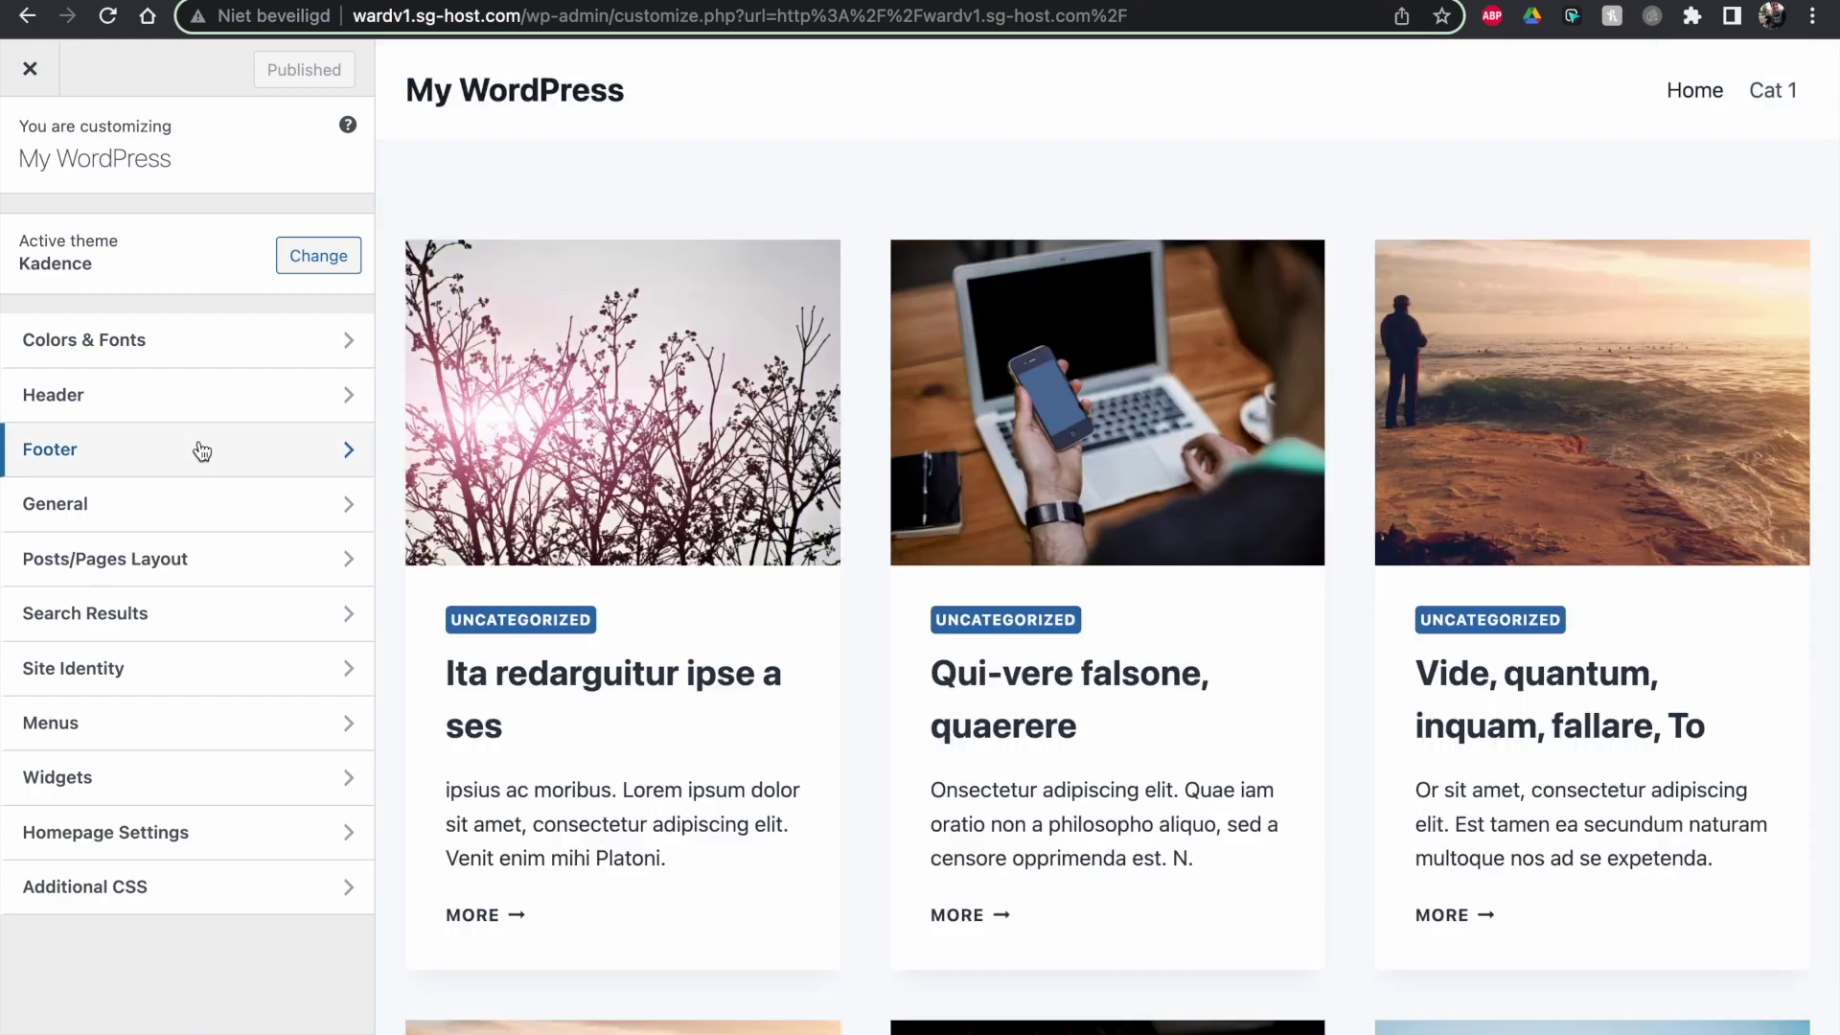
pyautogui.click(125, 412)
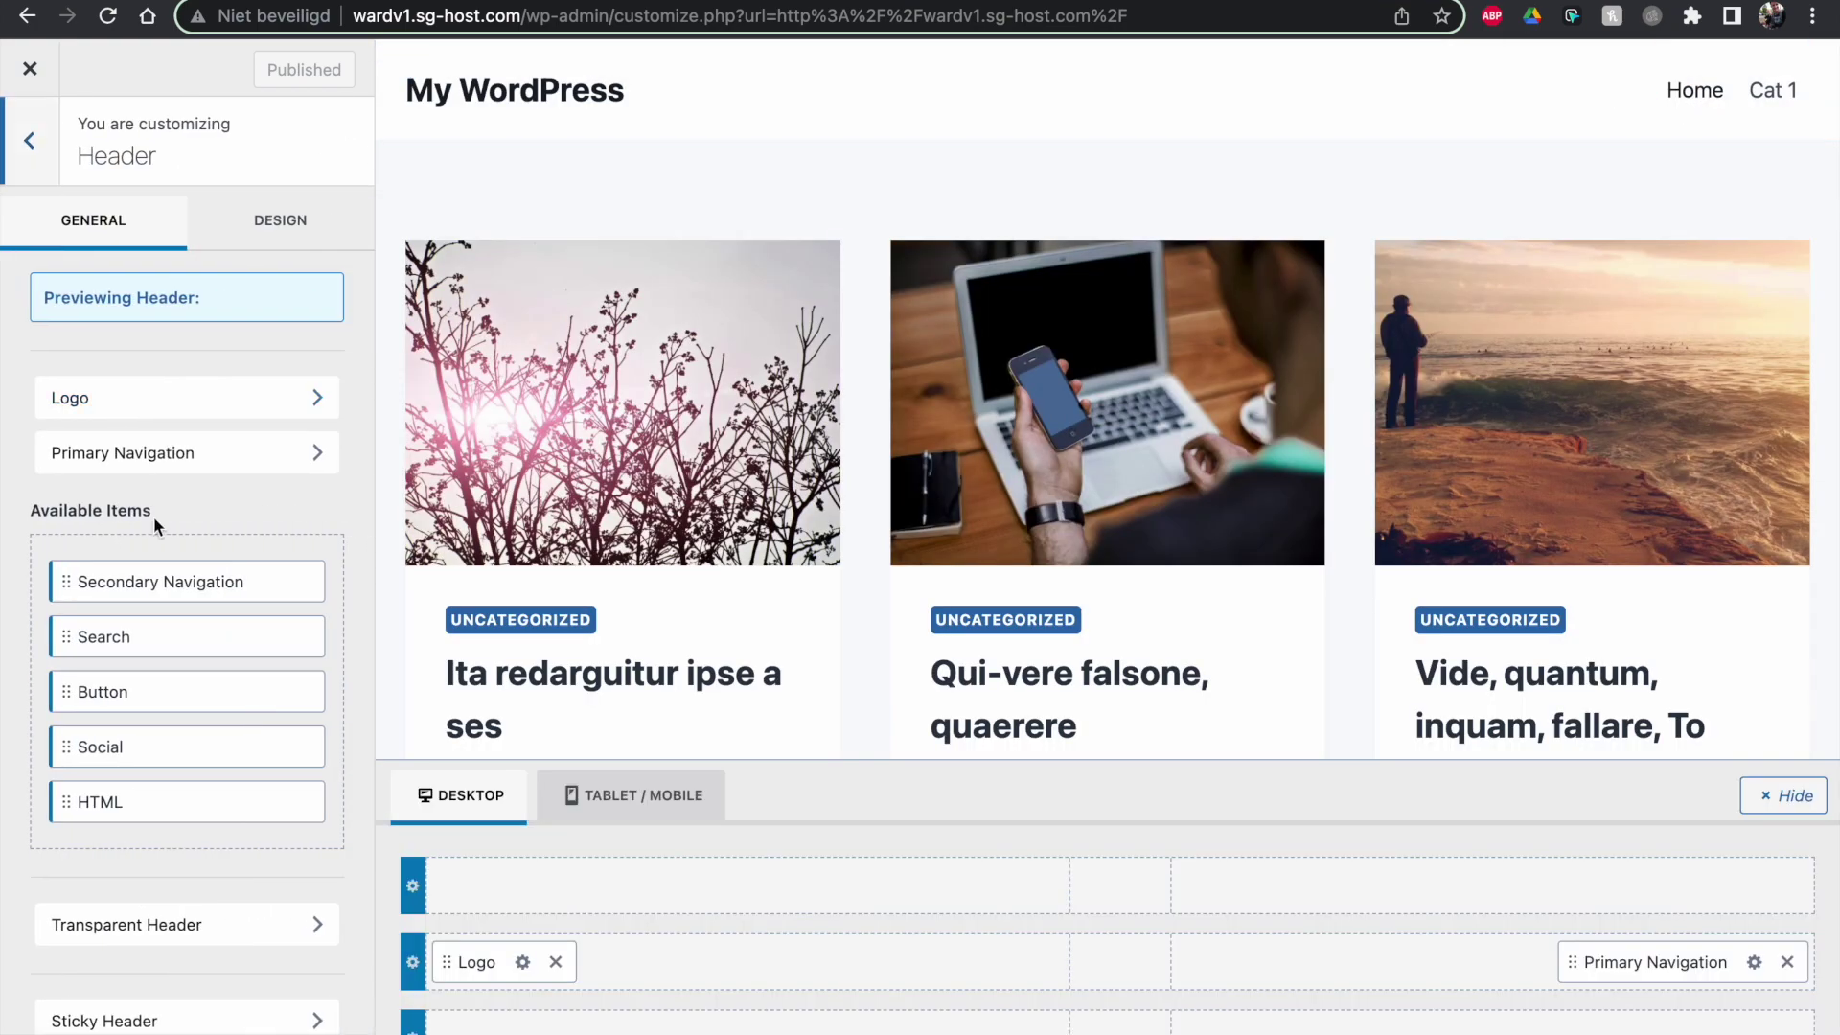
# Step: Open the Conditional Headers settings and add a header copied from the Default
pyautogui.click(40, 299)
pyautogui.moveTo(40, 299); pyautogui.dragTo(220, 301)
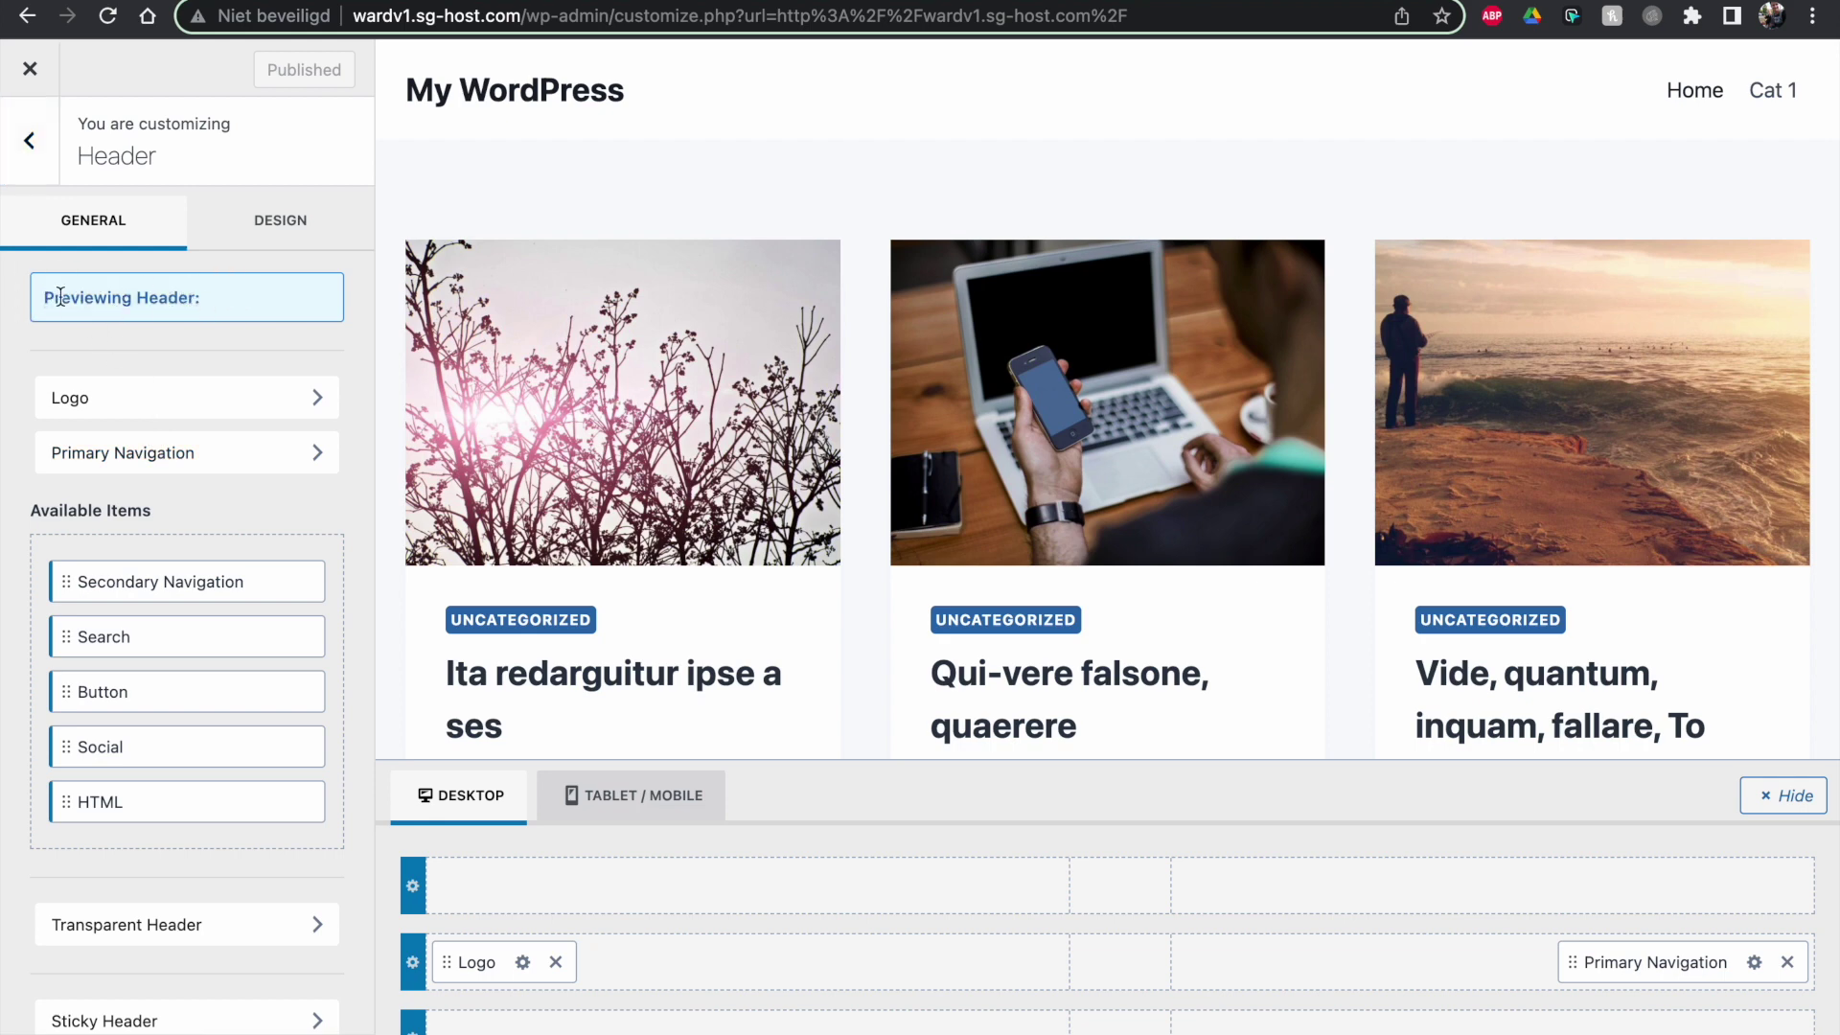
pyautogui.moveTo(48, 299); pyautogui.dragTo(213, 301)
pyautogui.scroll(-3, 212, 301)
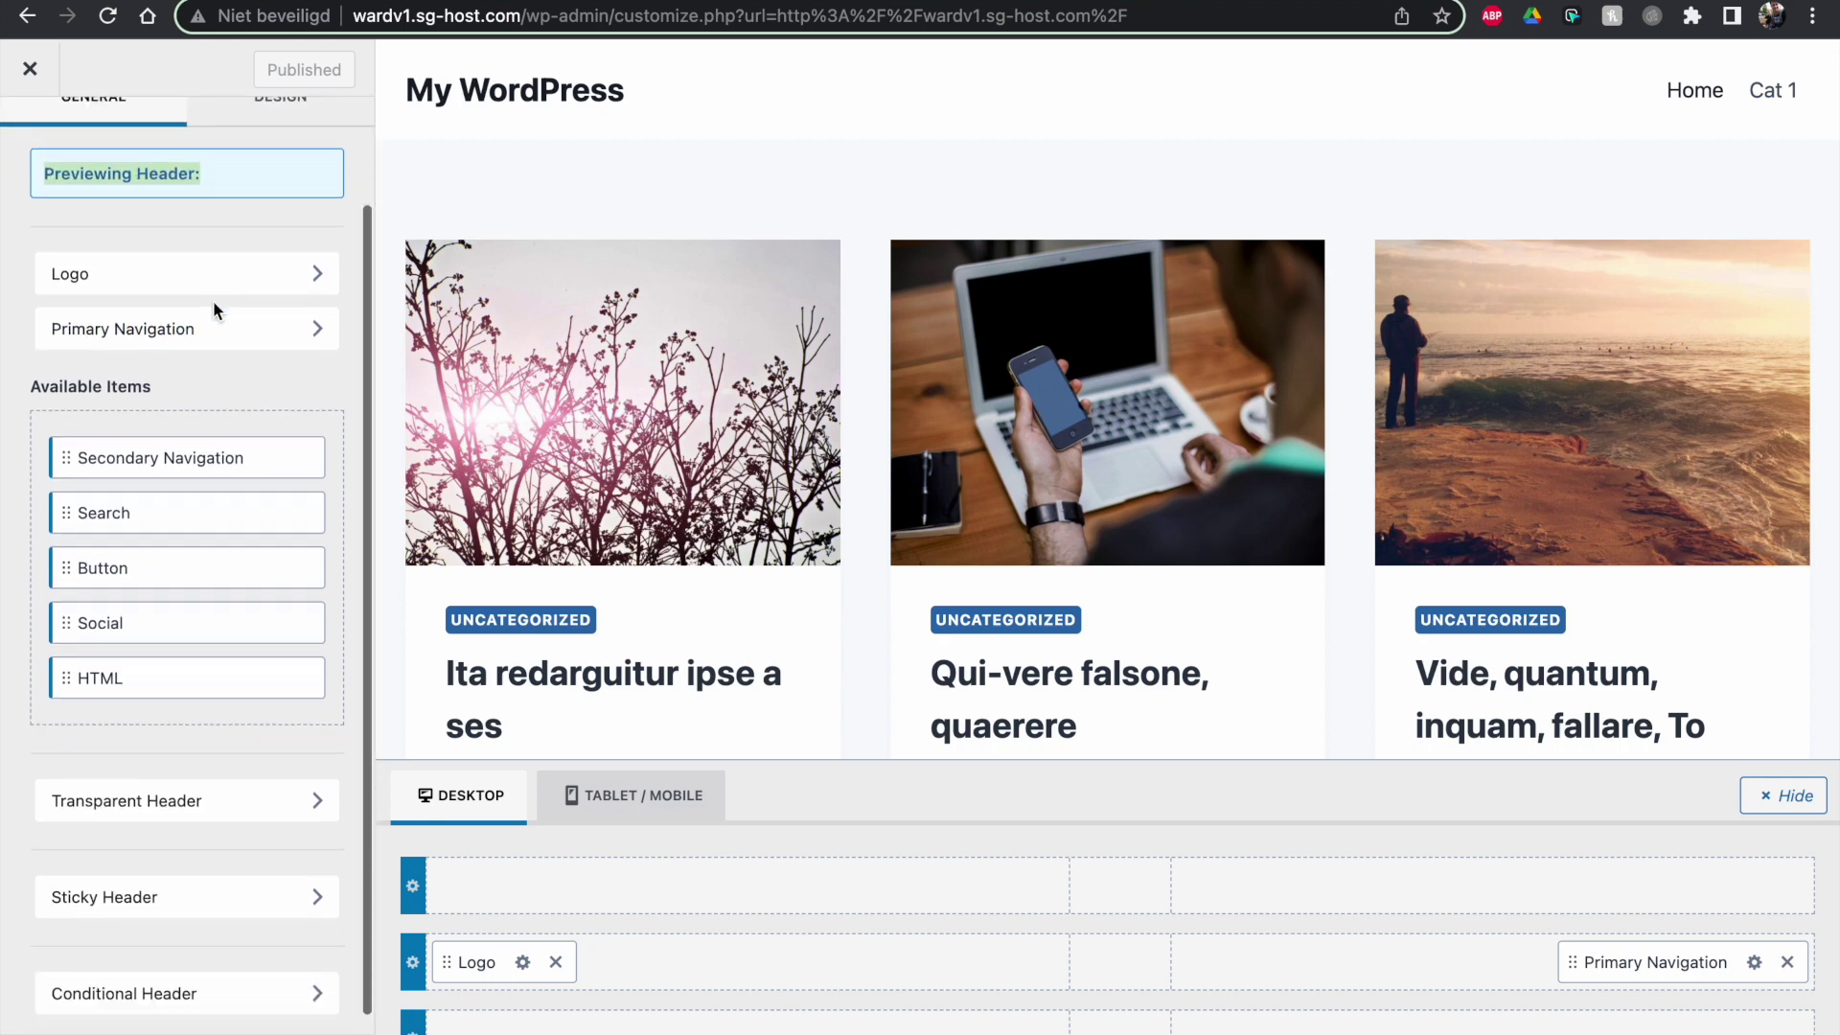
pyautogui.click(145, 987)
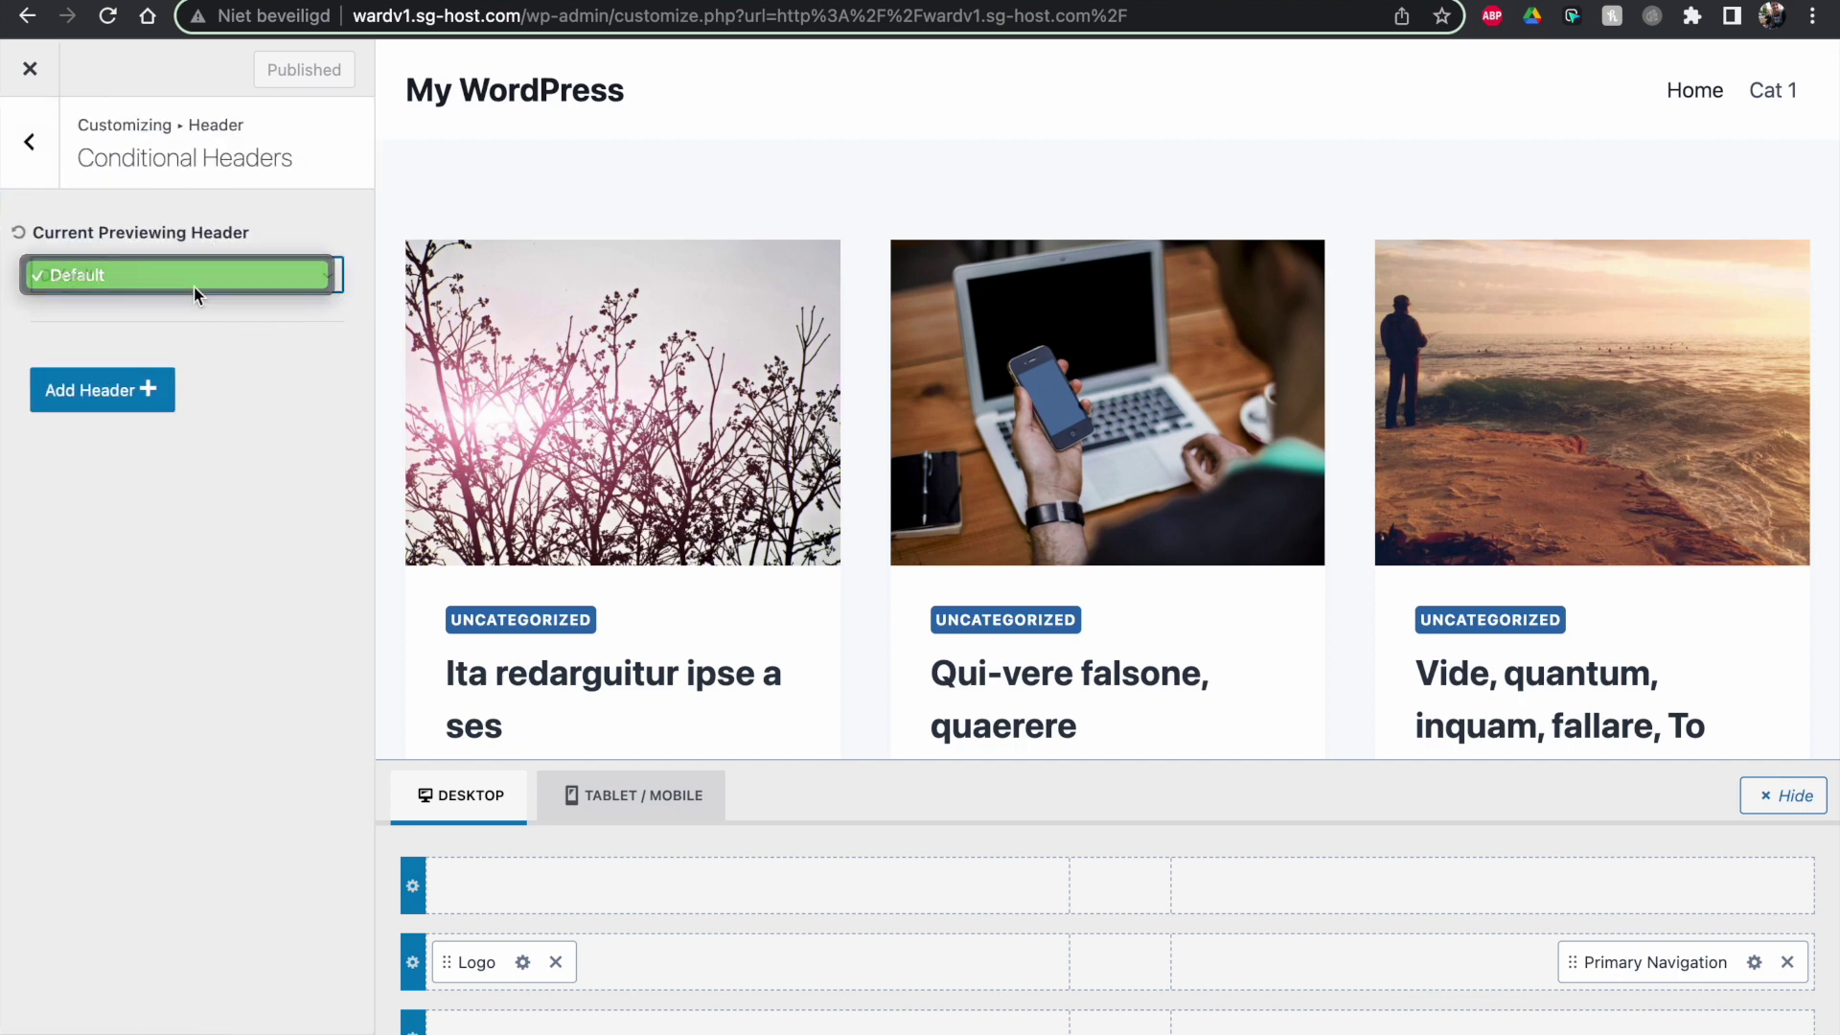
pyautogui.click(103, 394)
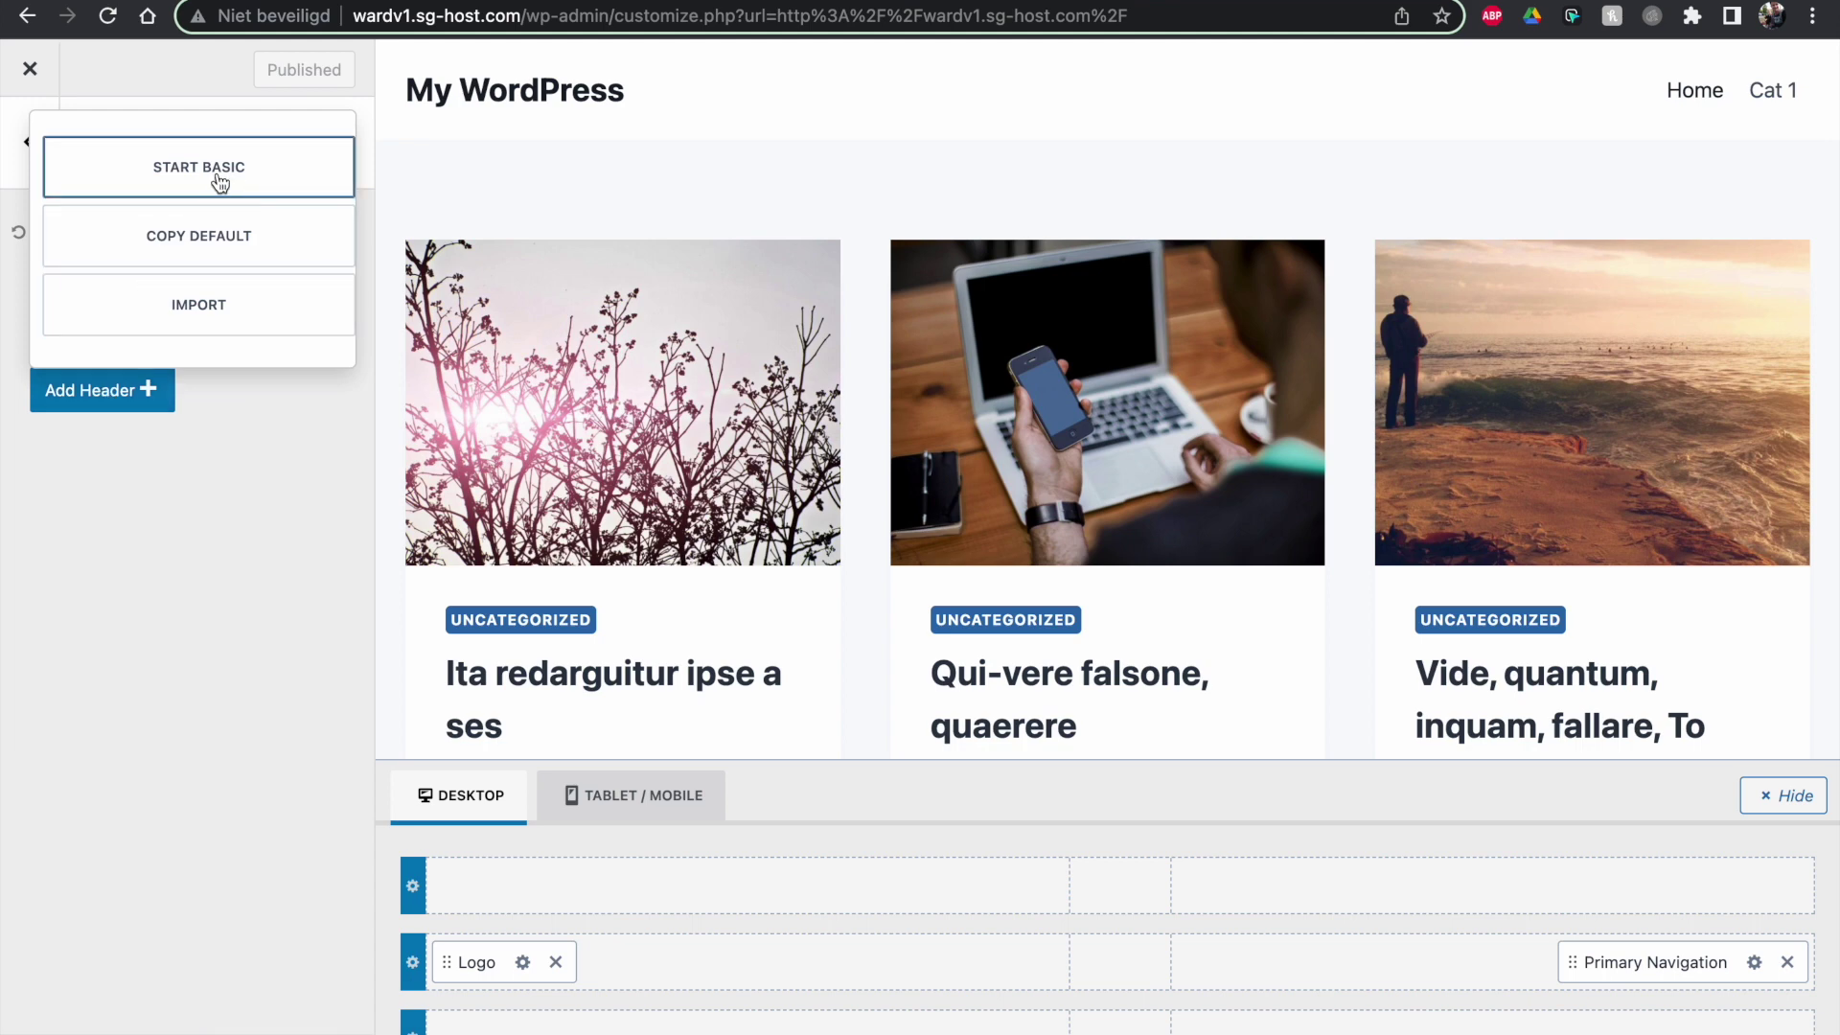
pyautogui.click(190, 248)
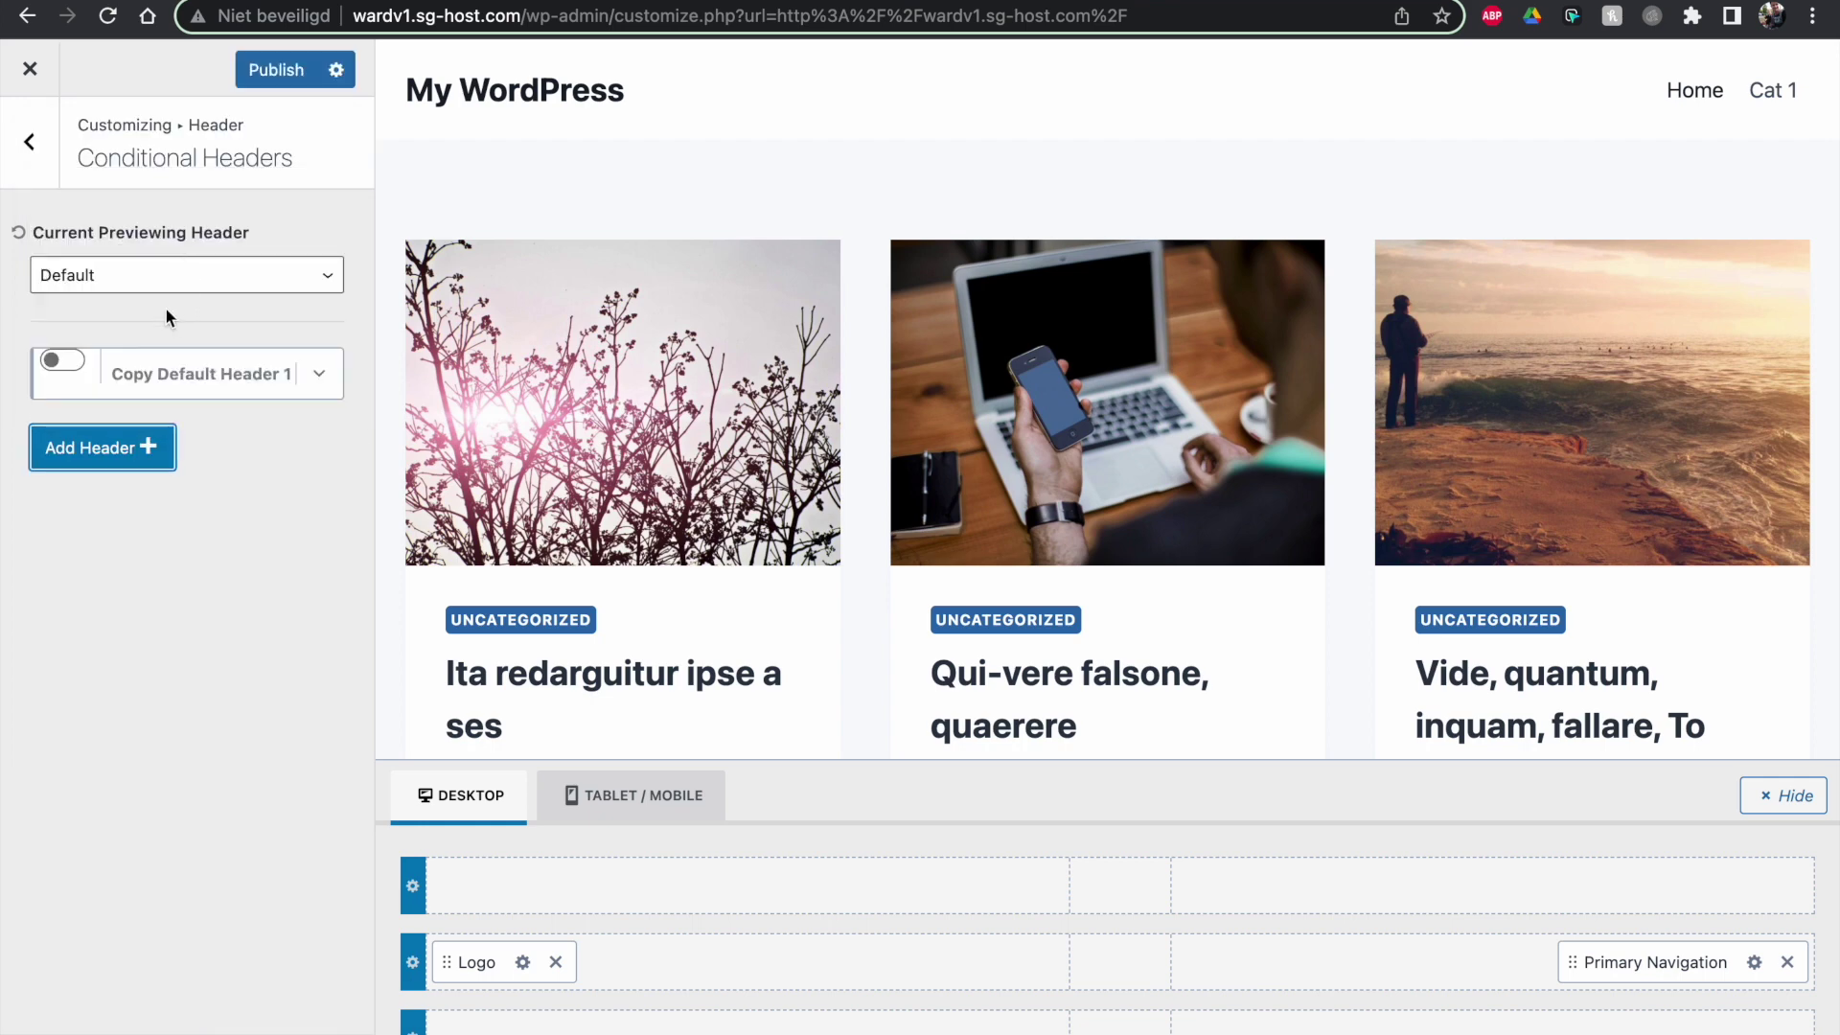
# Step: Enable Copy Default Header 1 and inspect its display rules, keeping the Default header previewed
pyautogui.click(63, 360)
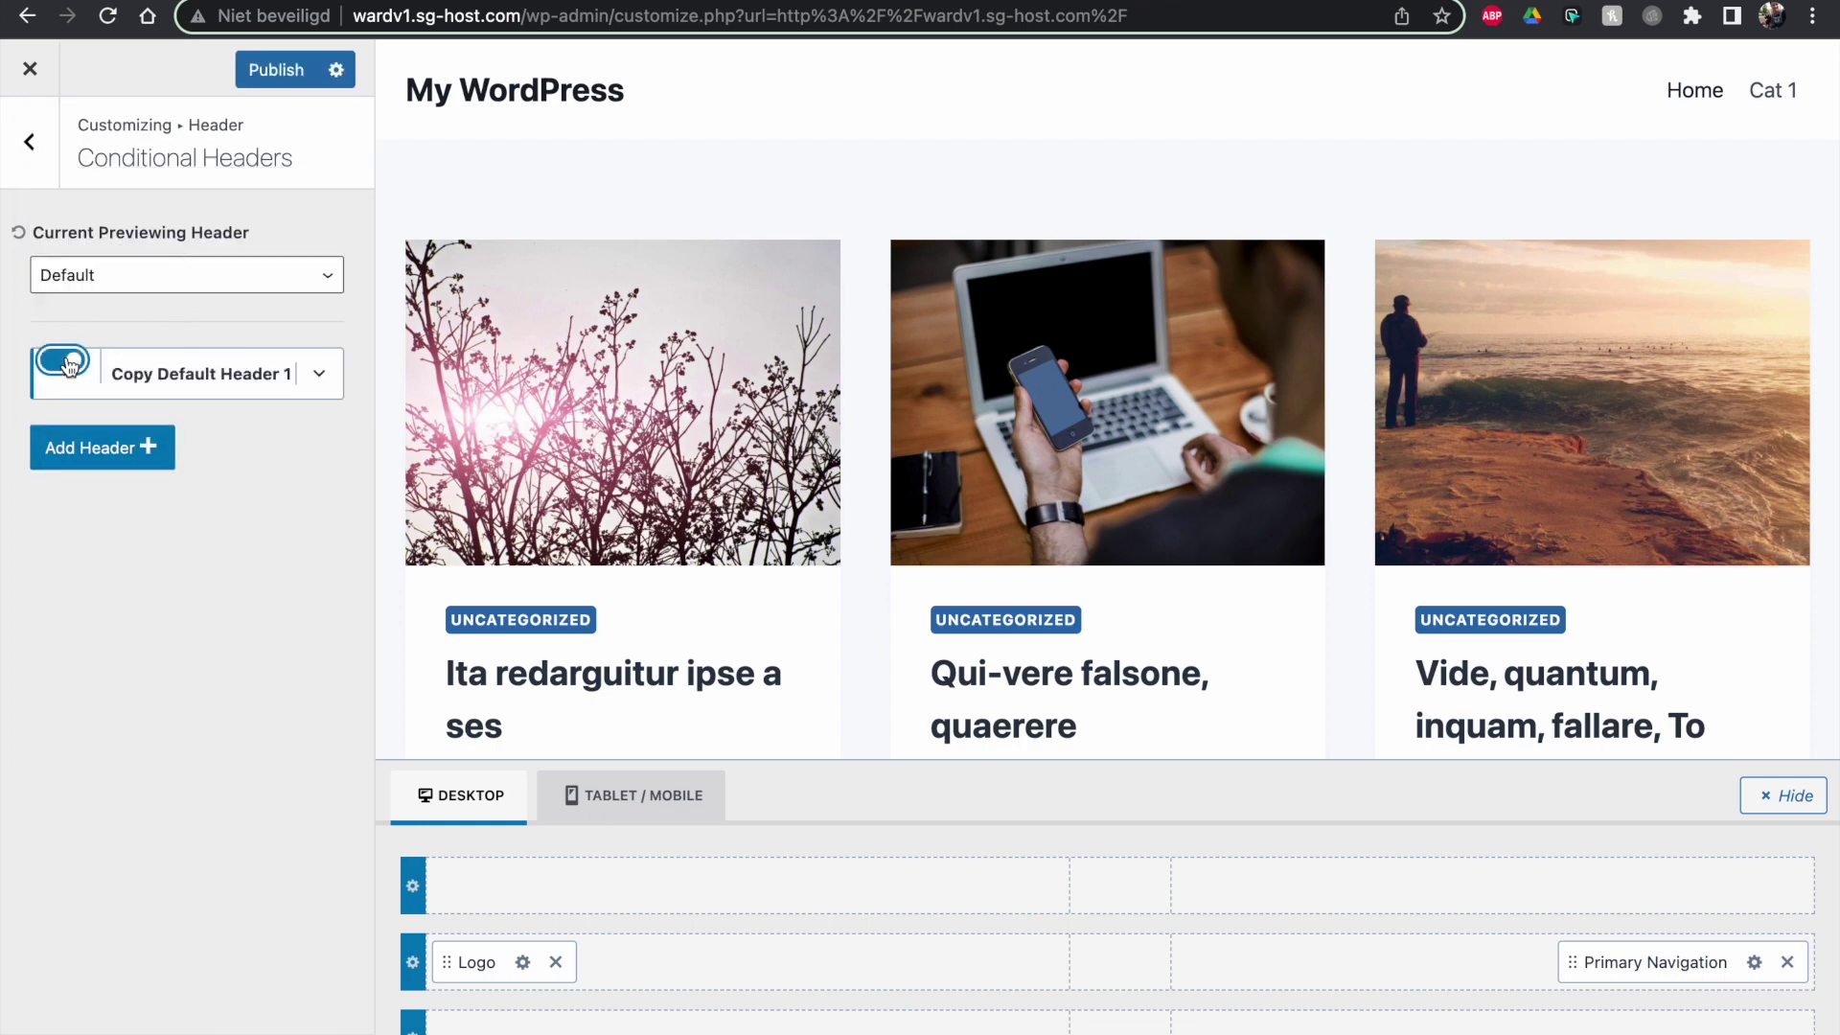
pyautogui.click(319, 372)
pyautogui.click(263, 522)
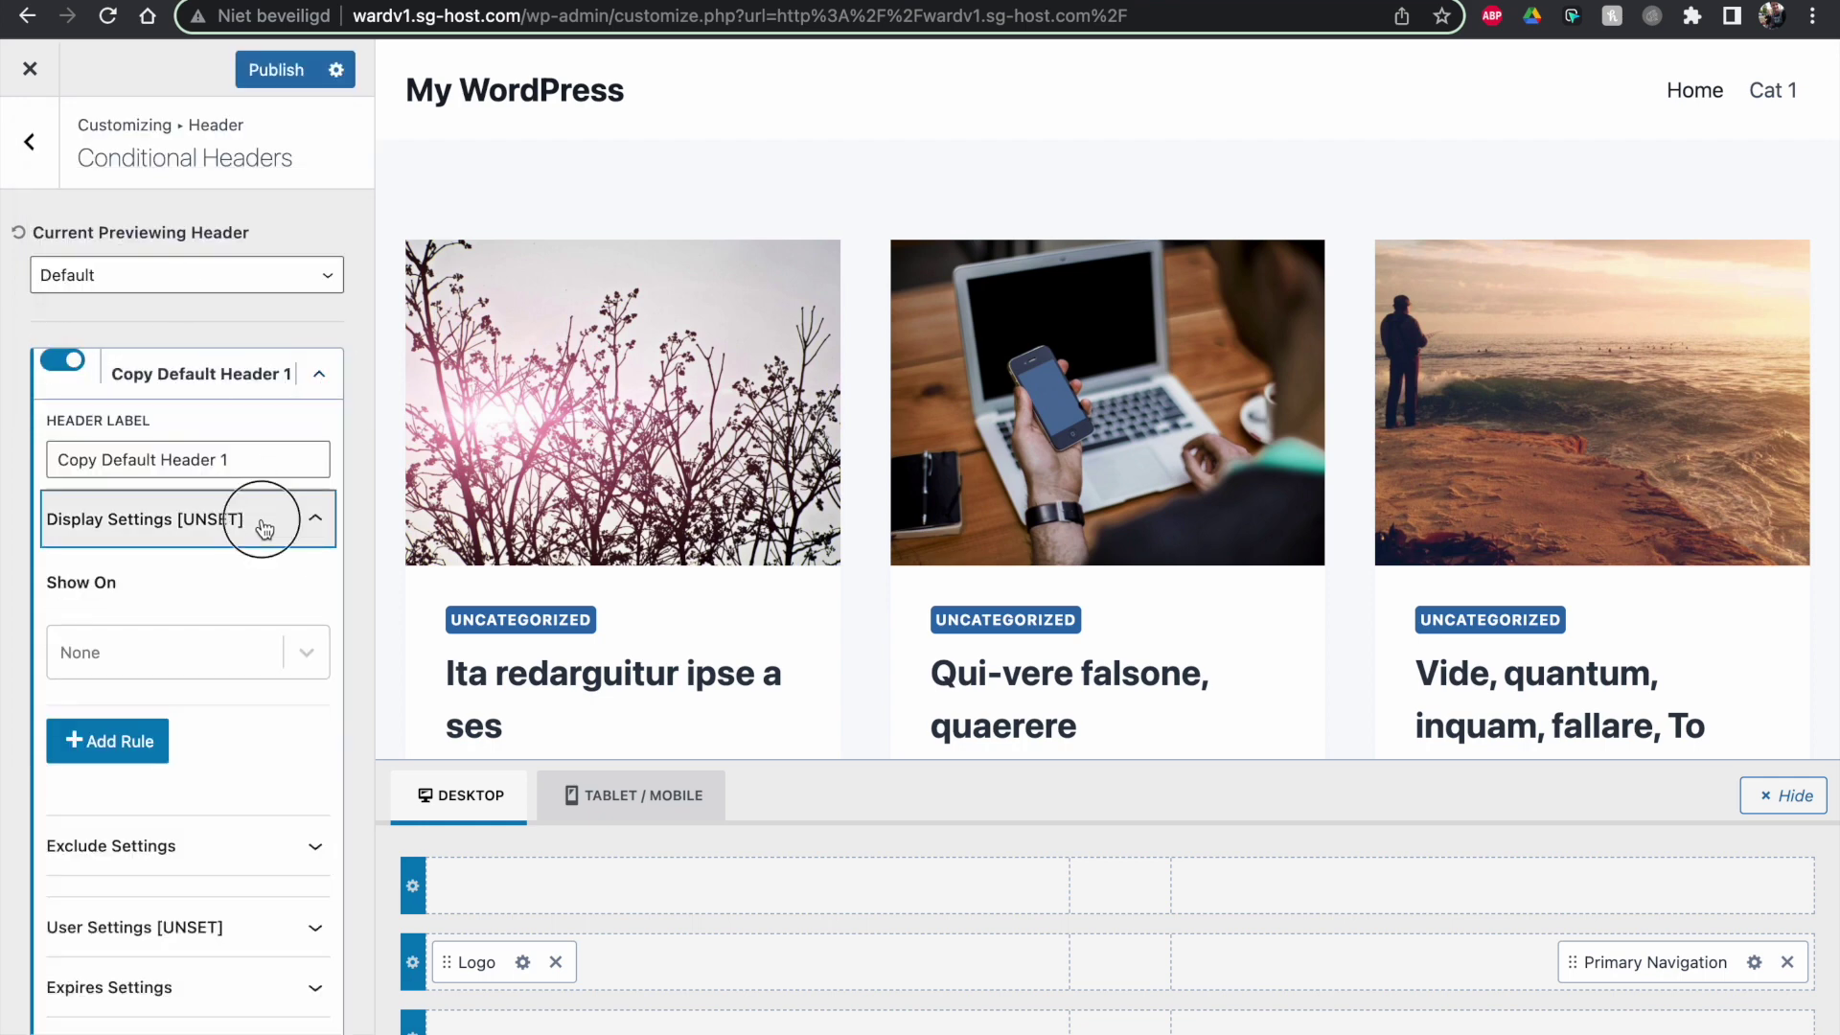
pyautogui.click(262, 523)
pyautogui.click(163, 275)
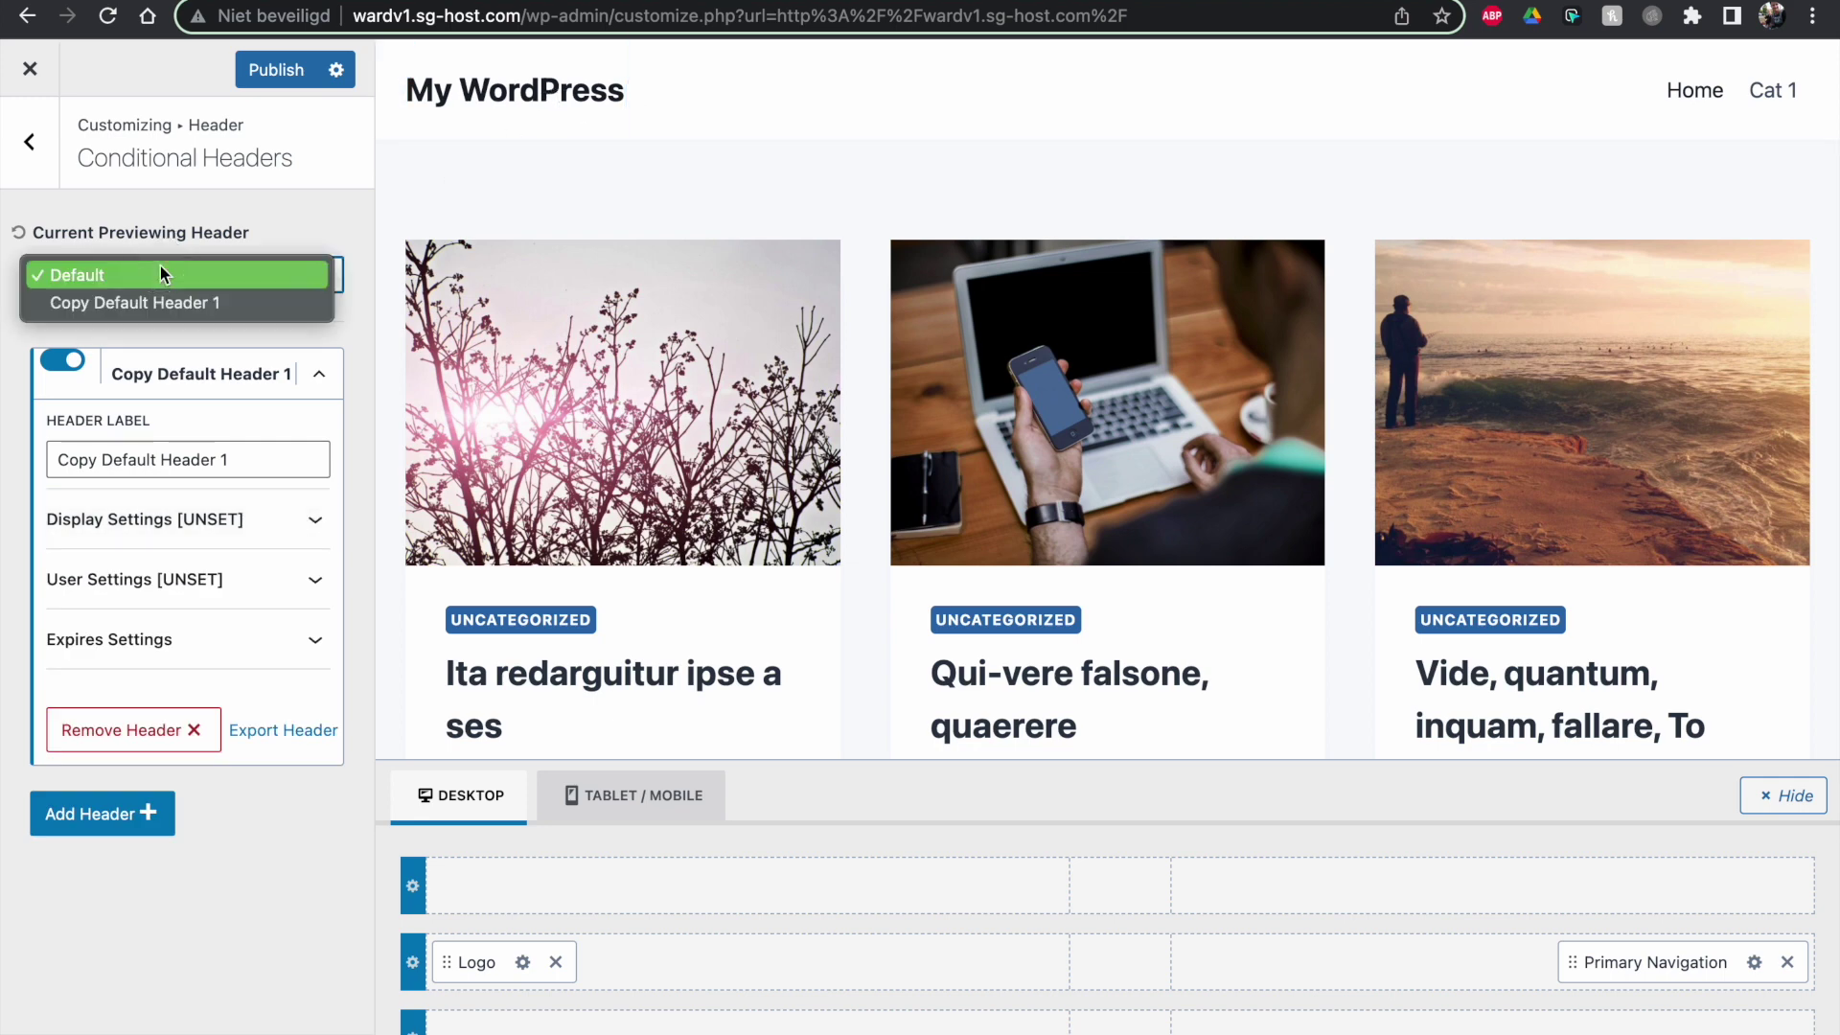
pyautogui.click(180, 249)
# Step: Disable and remove Copy Default Header 1, then bring up the header import form
pyautogui.click(63, 361)
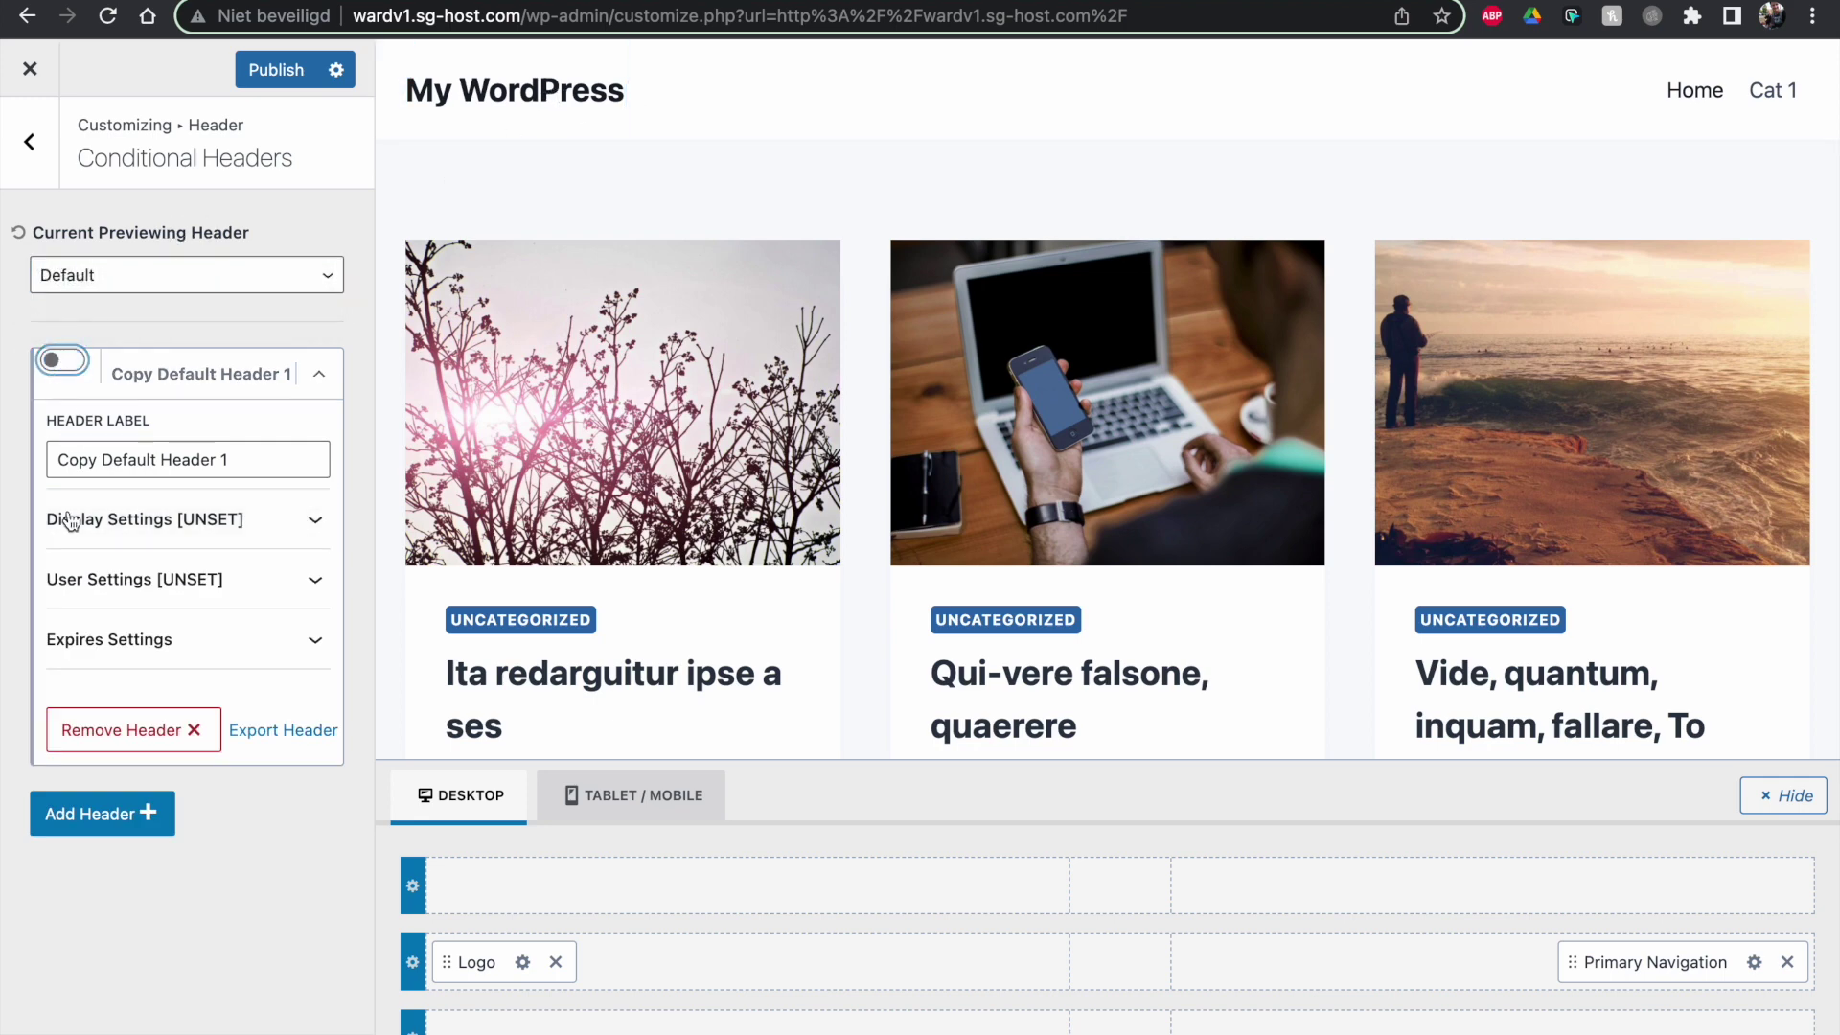
pyautogui.click(120, 730)
pyautogui.click(228, 619)
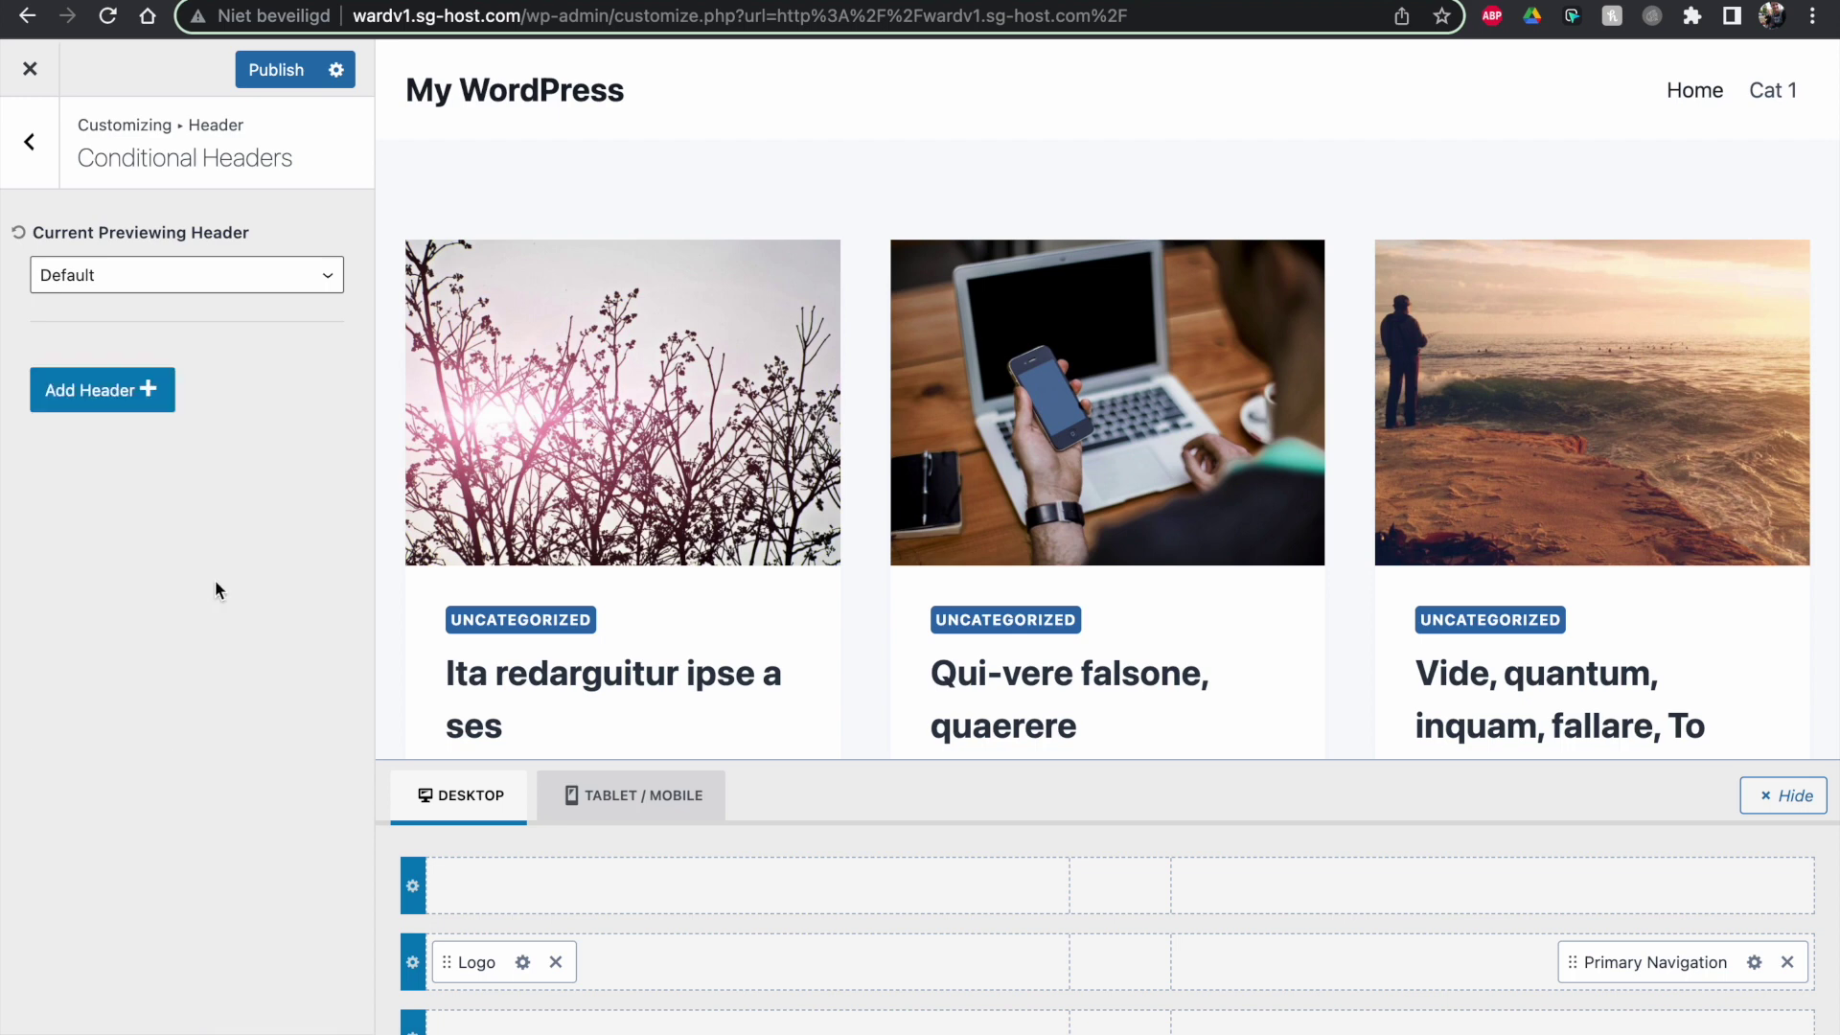
pyautogui.click(148, 389)
pyautogui.click(213, 312)
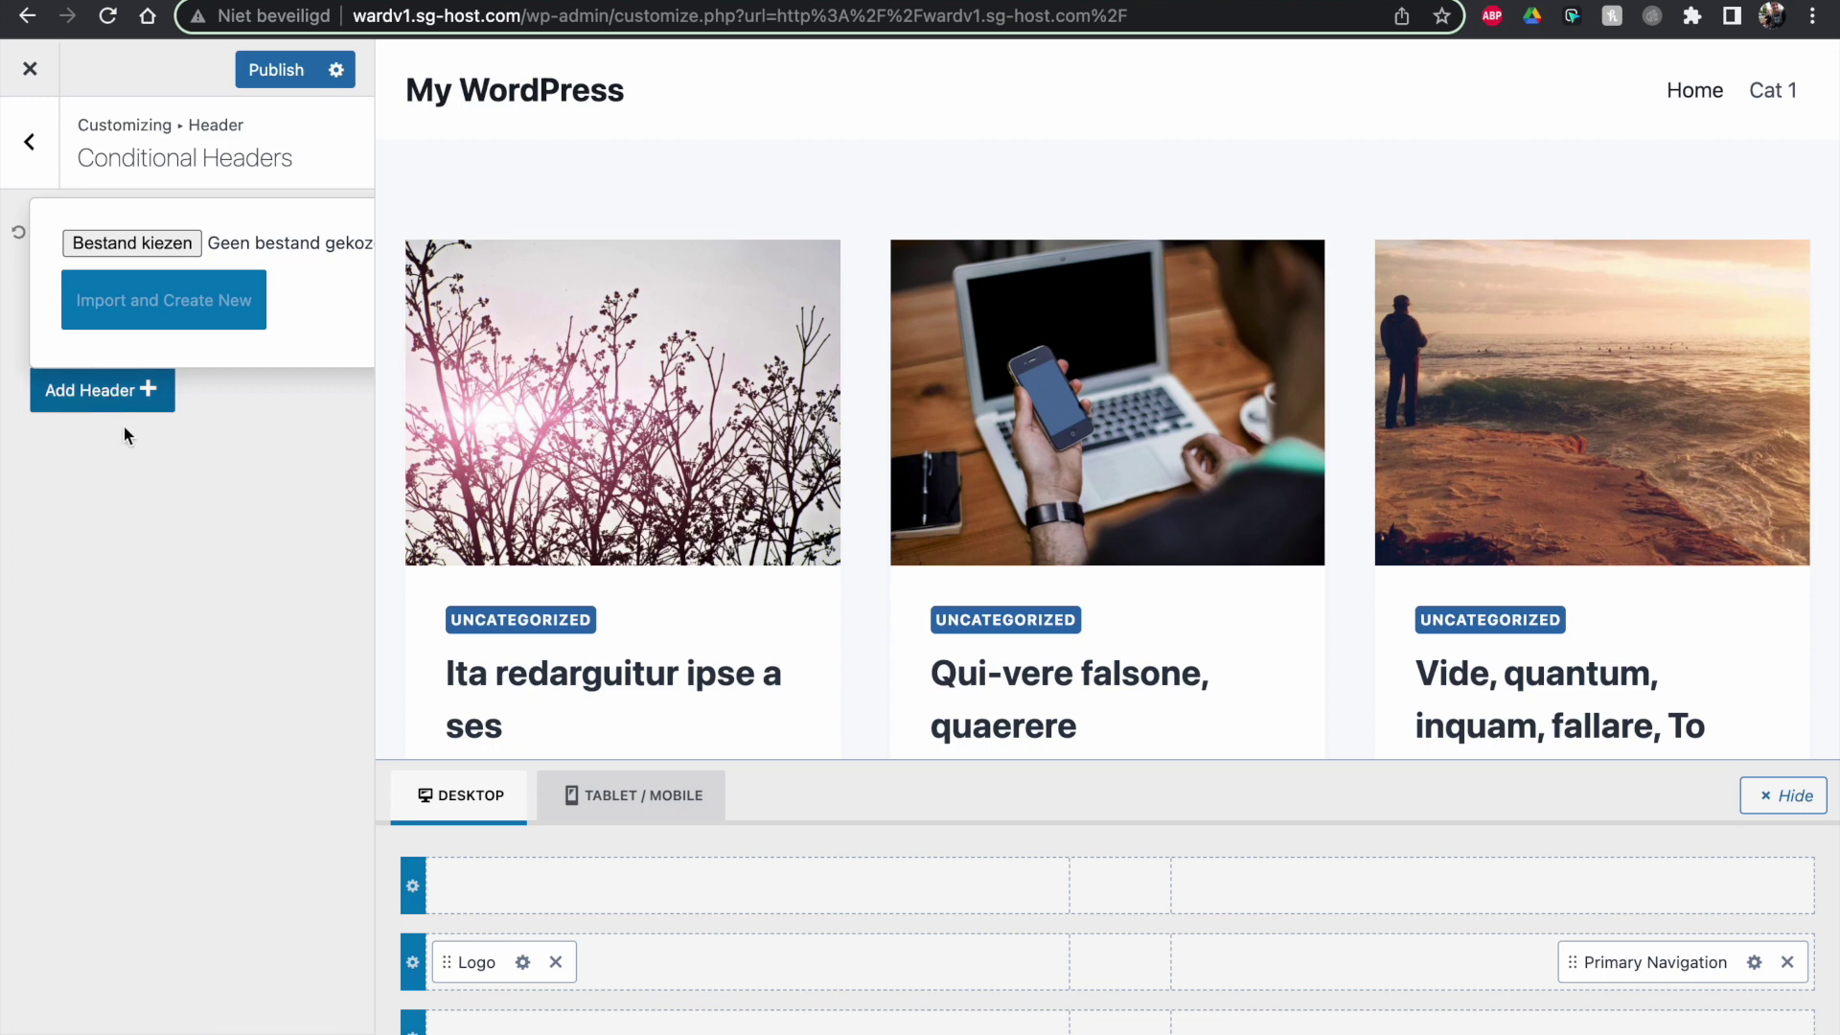
# Step: Create and enable a basic Extra Header 1, preview it, and save the settings
pyautogui.click(105, 391)
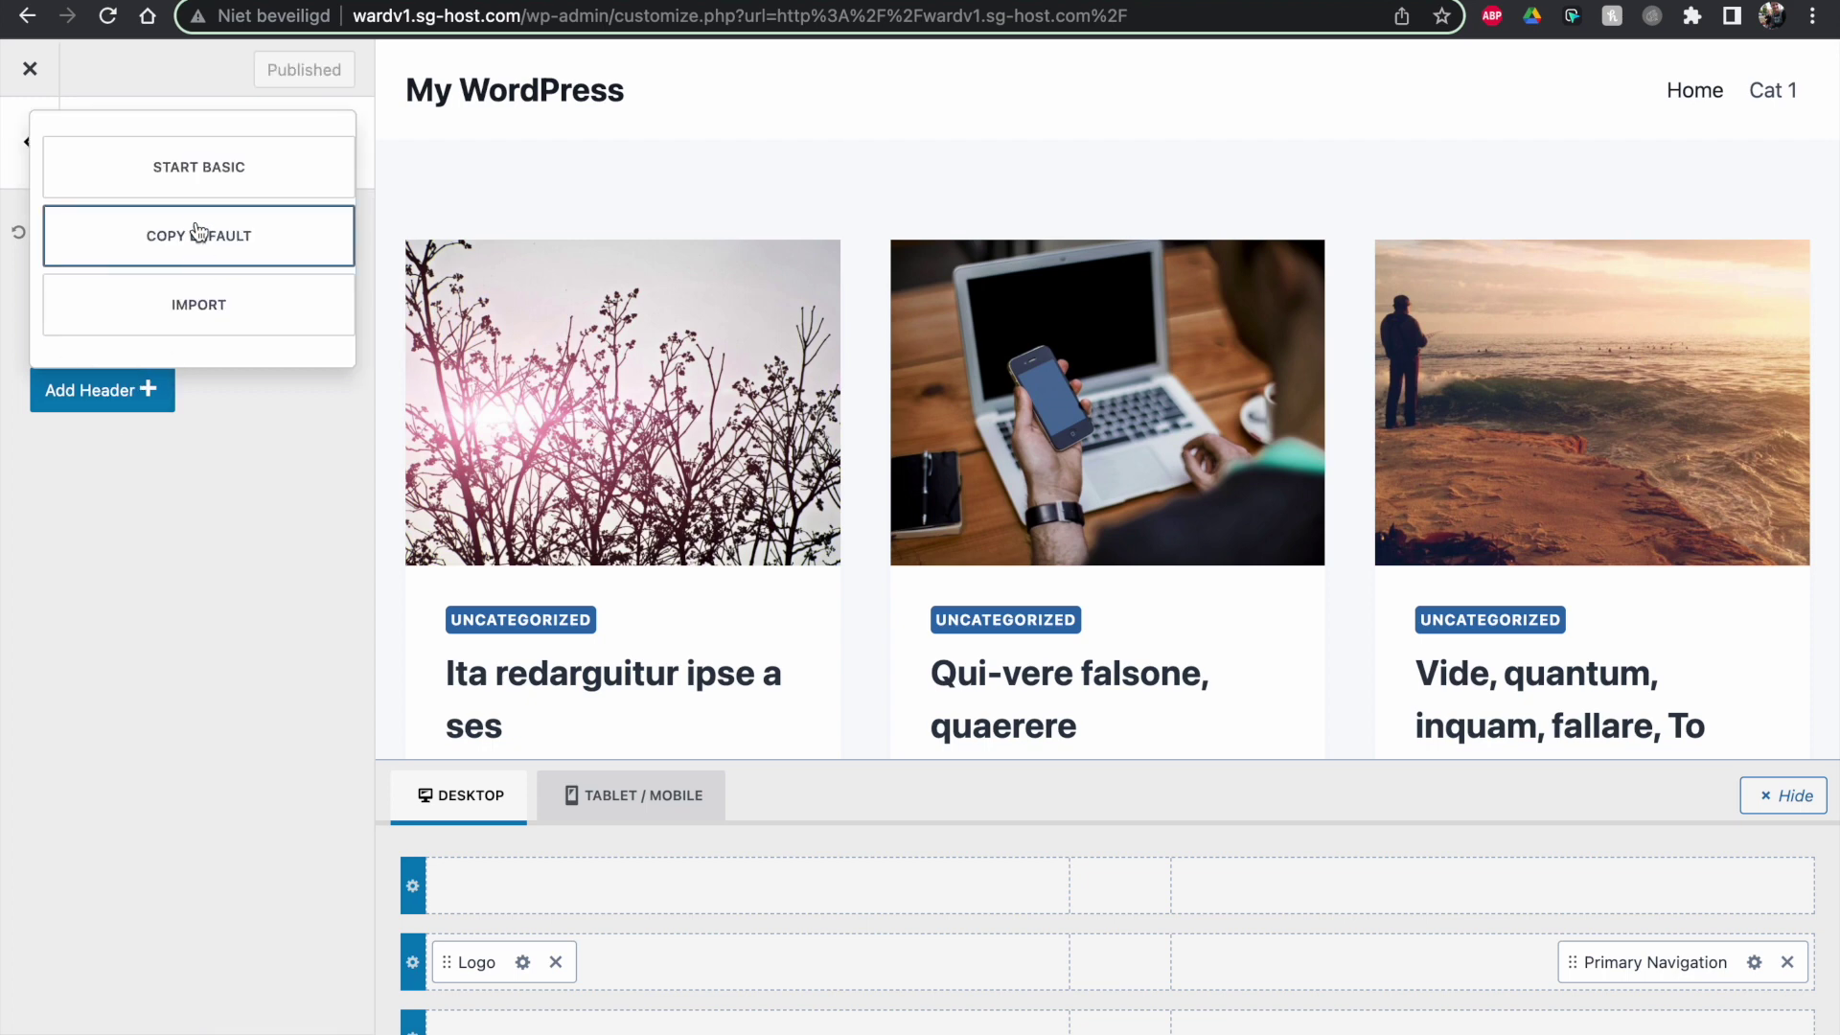
pyautogui.click(204, 169)
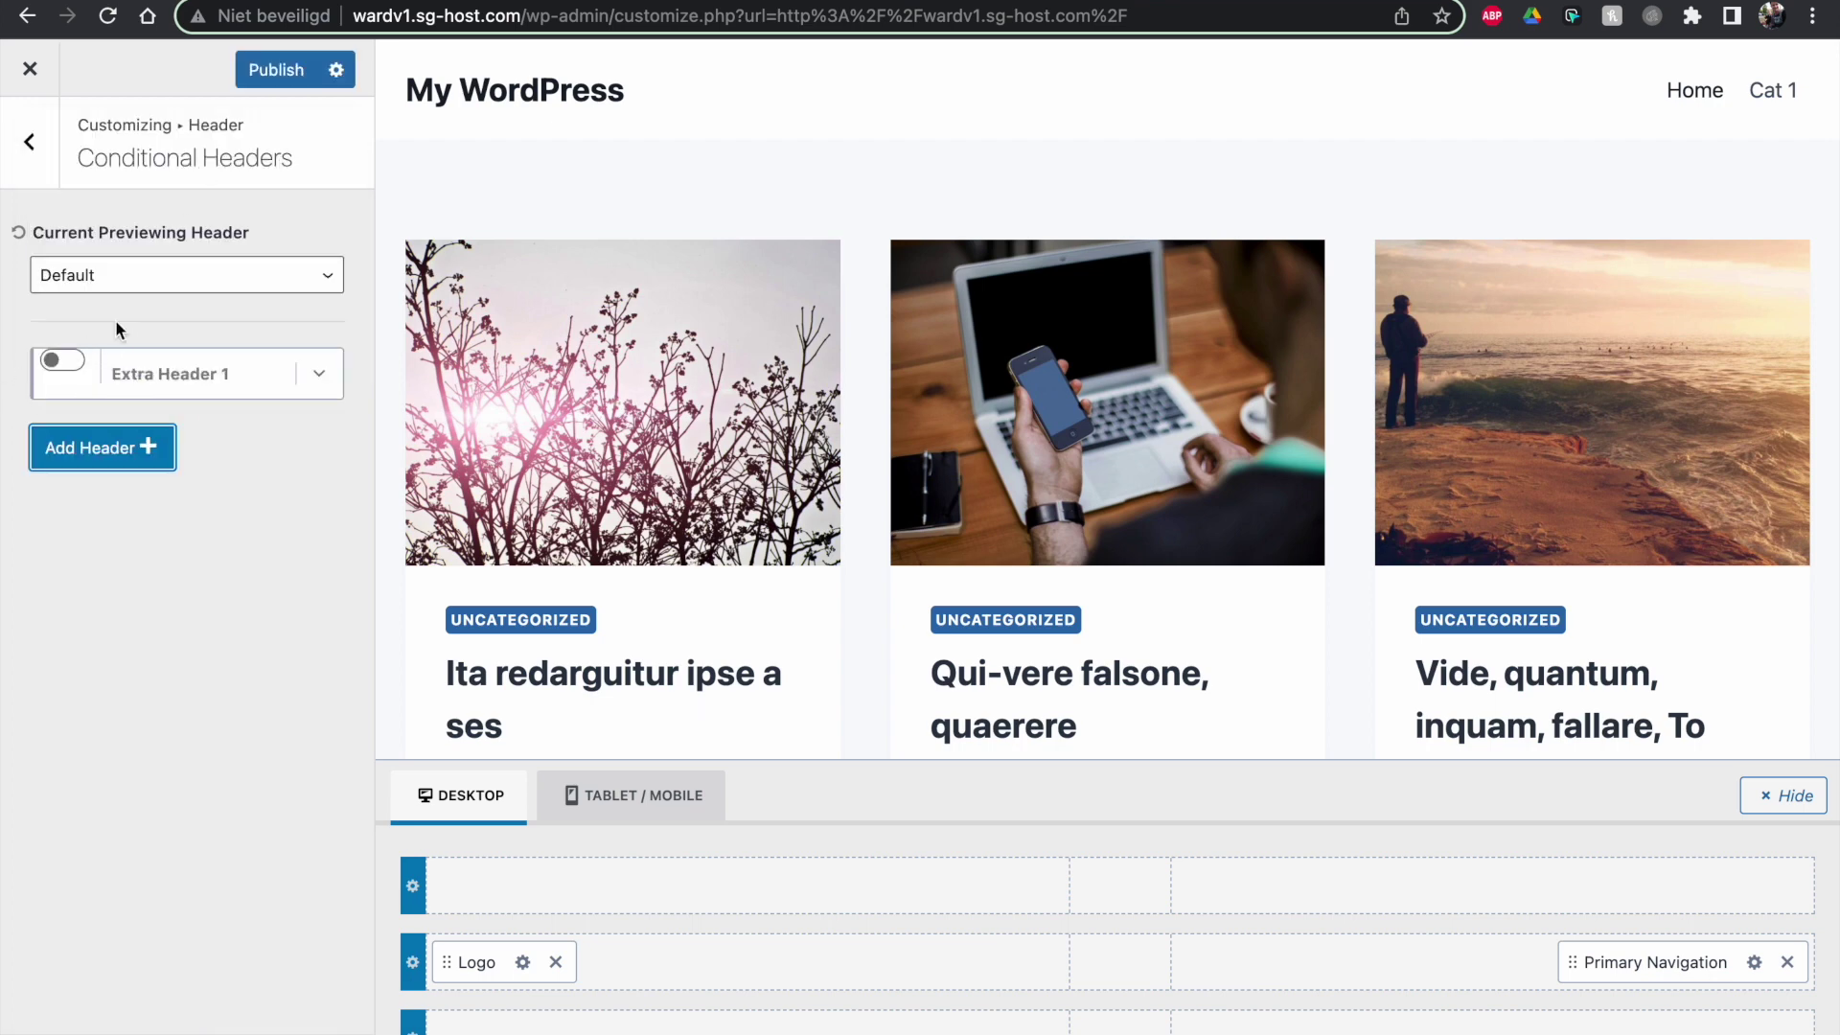
pyautogui.click(64, 367)
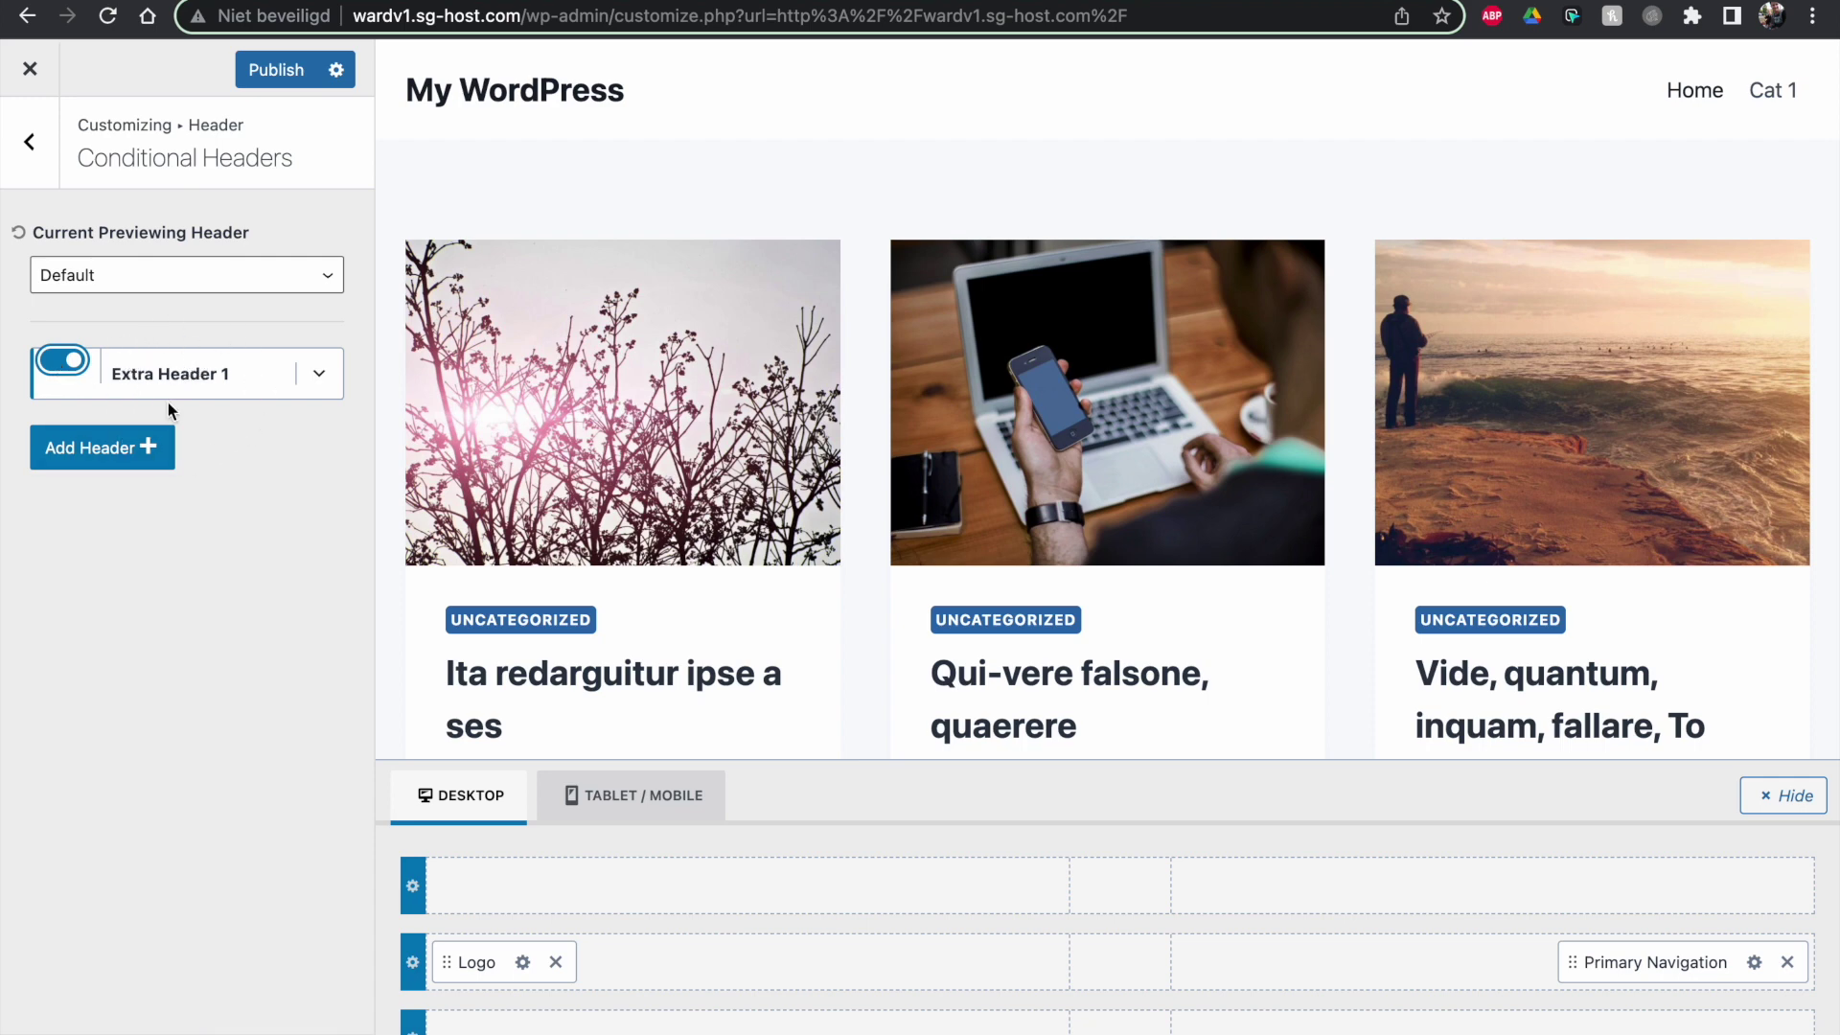
pyautogui.click(140, 285)
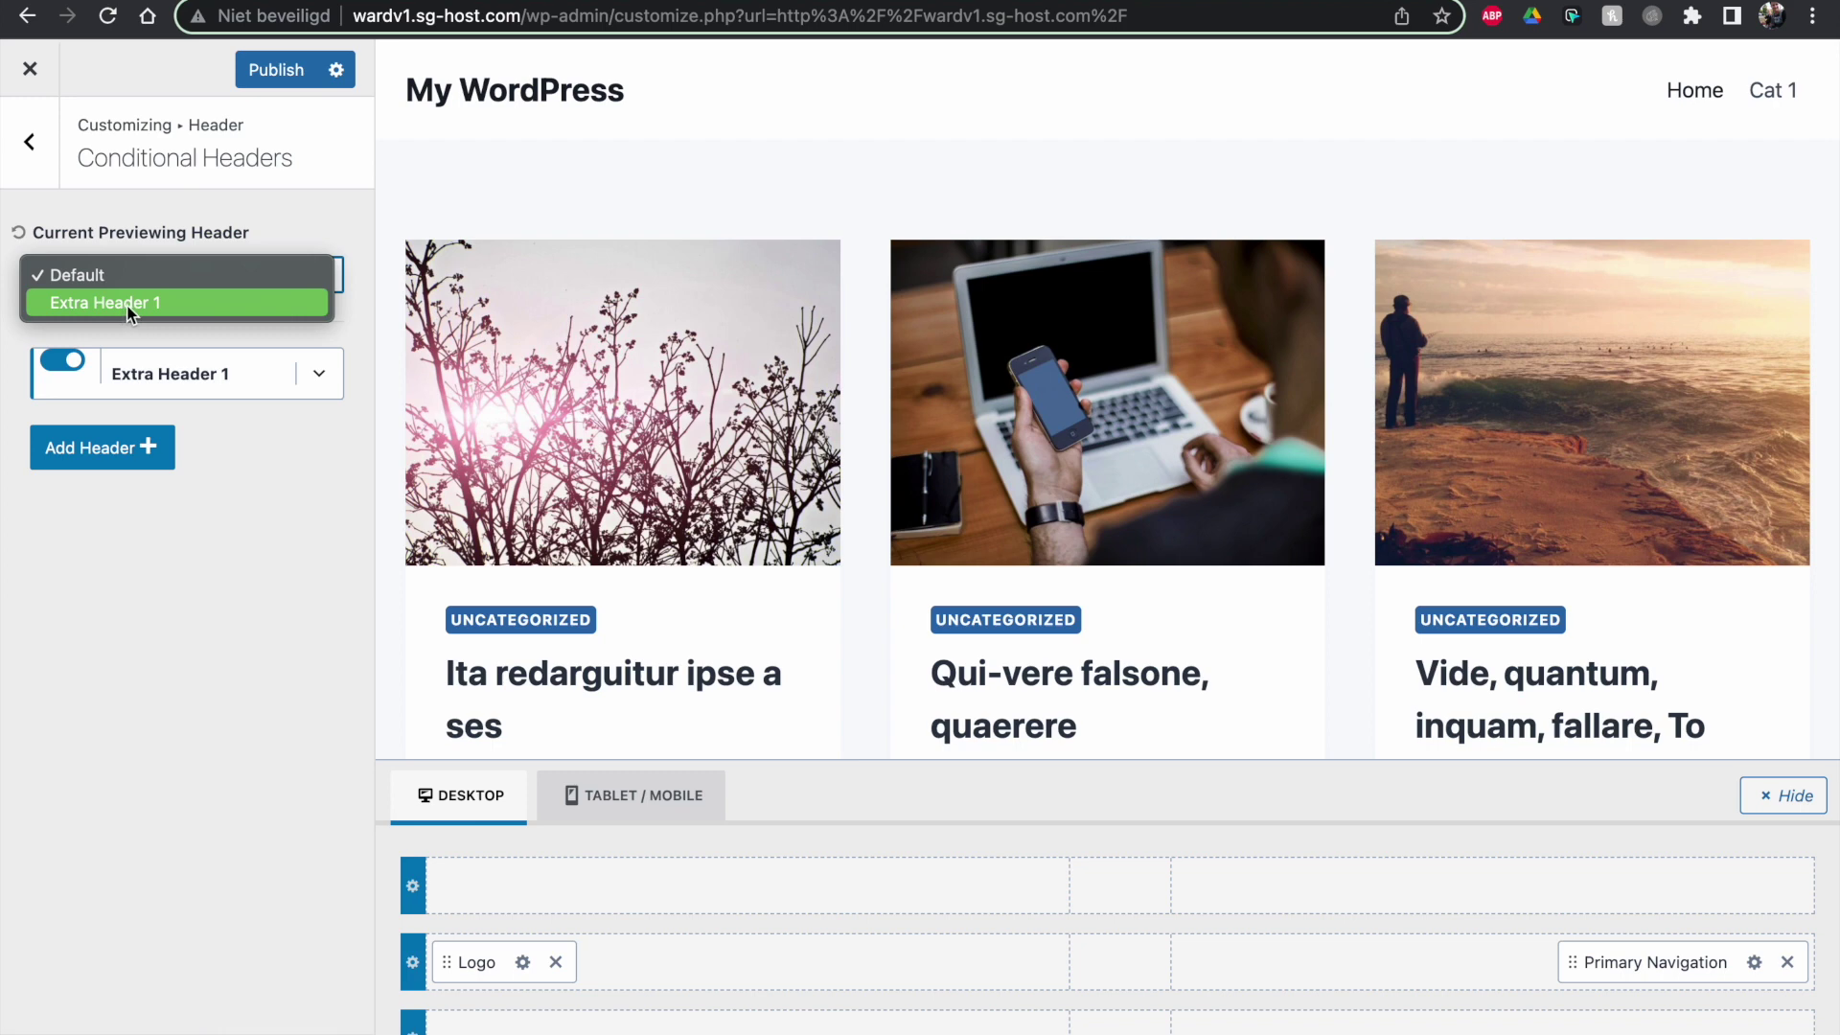
pyautogui.click(130, 308)
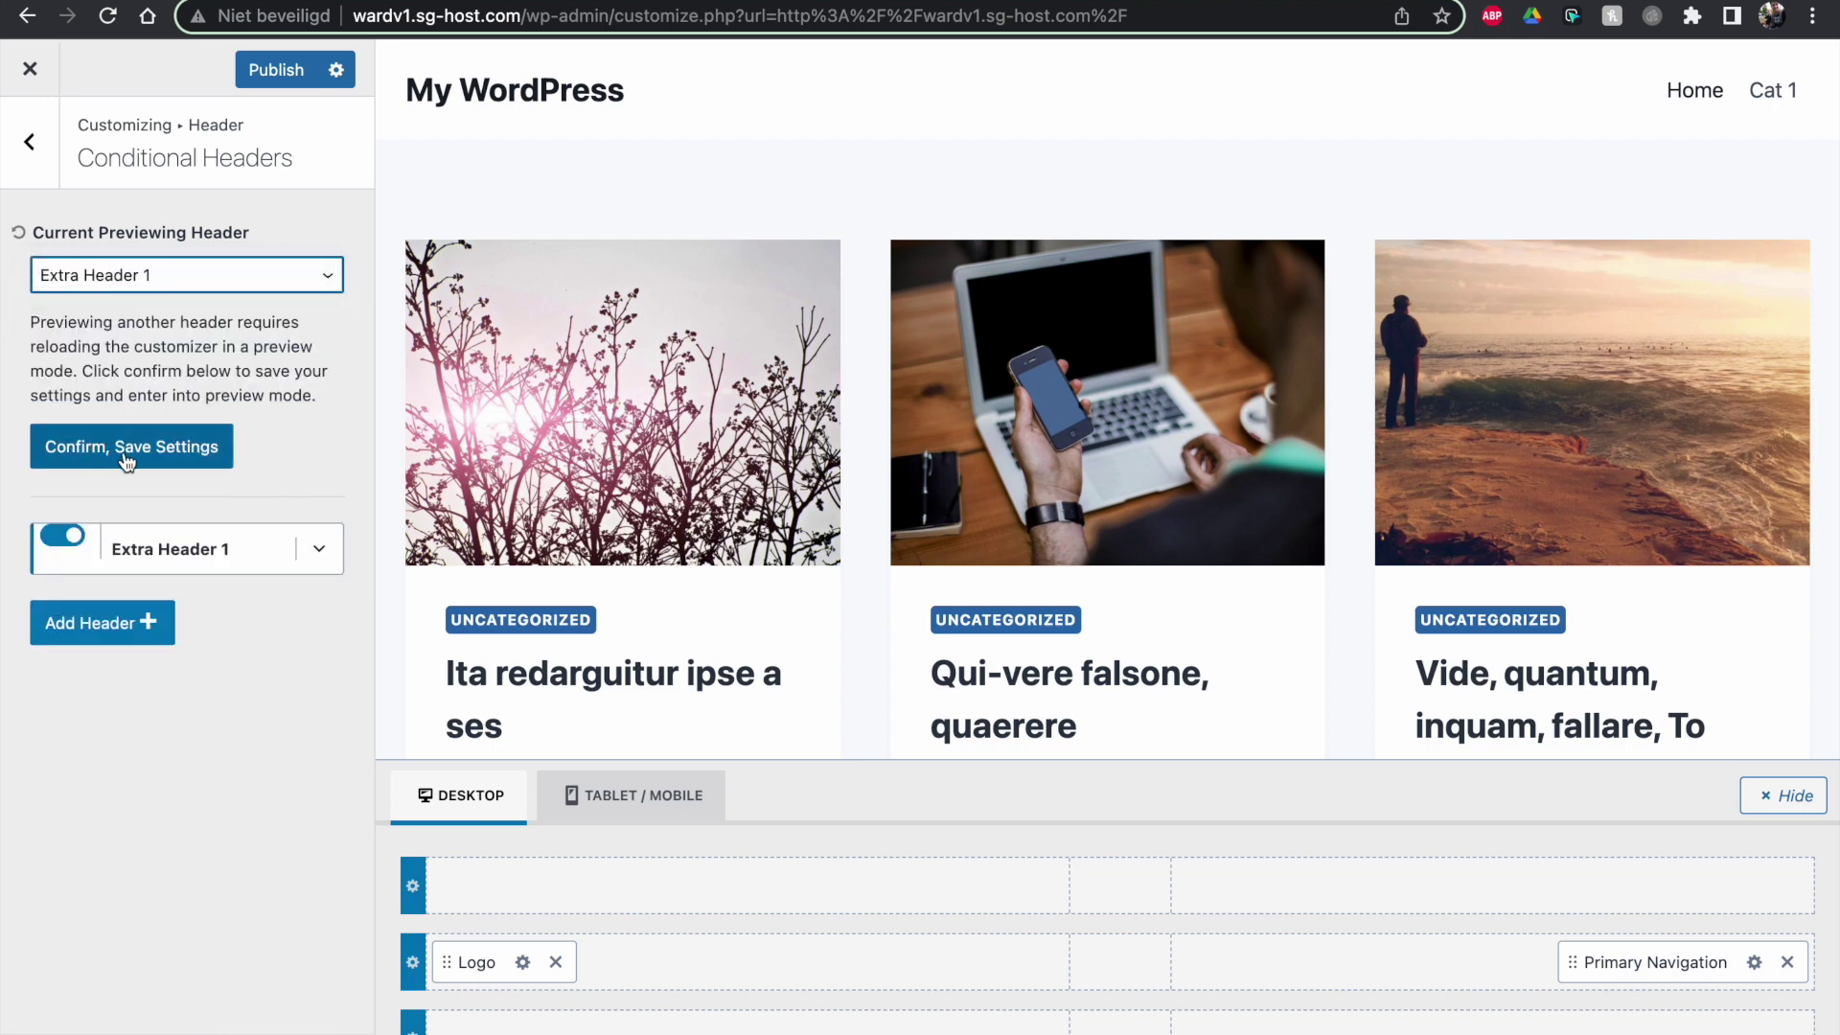
pyautogui.click(127, 460)
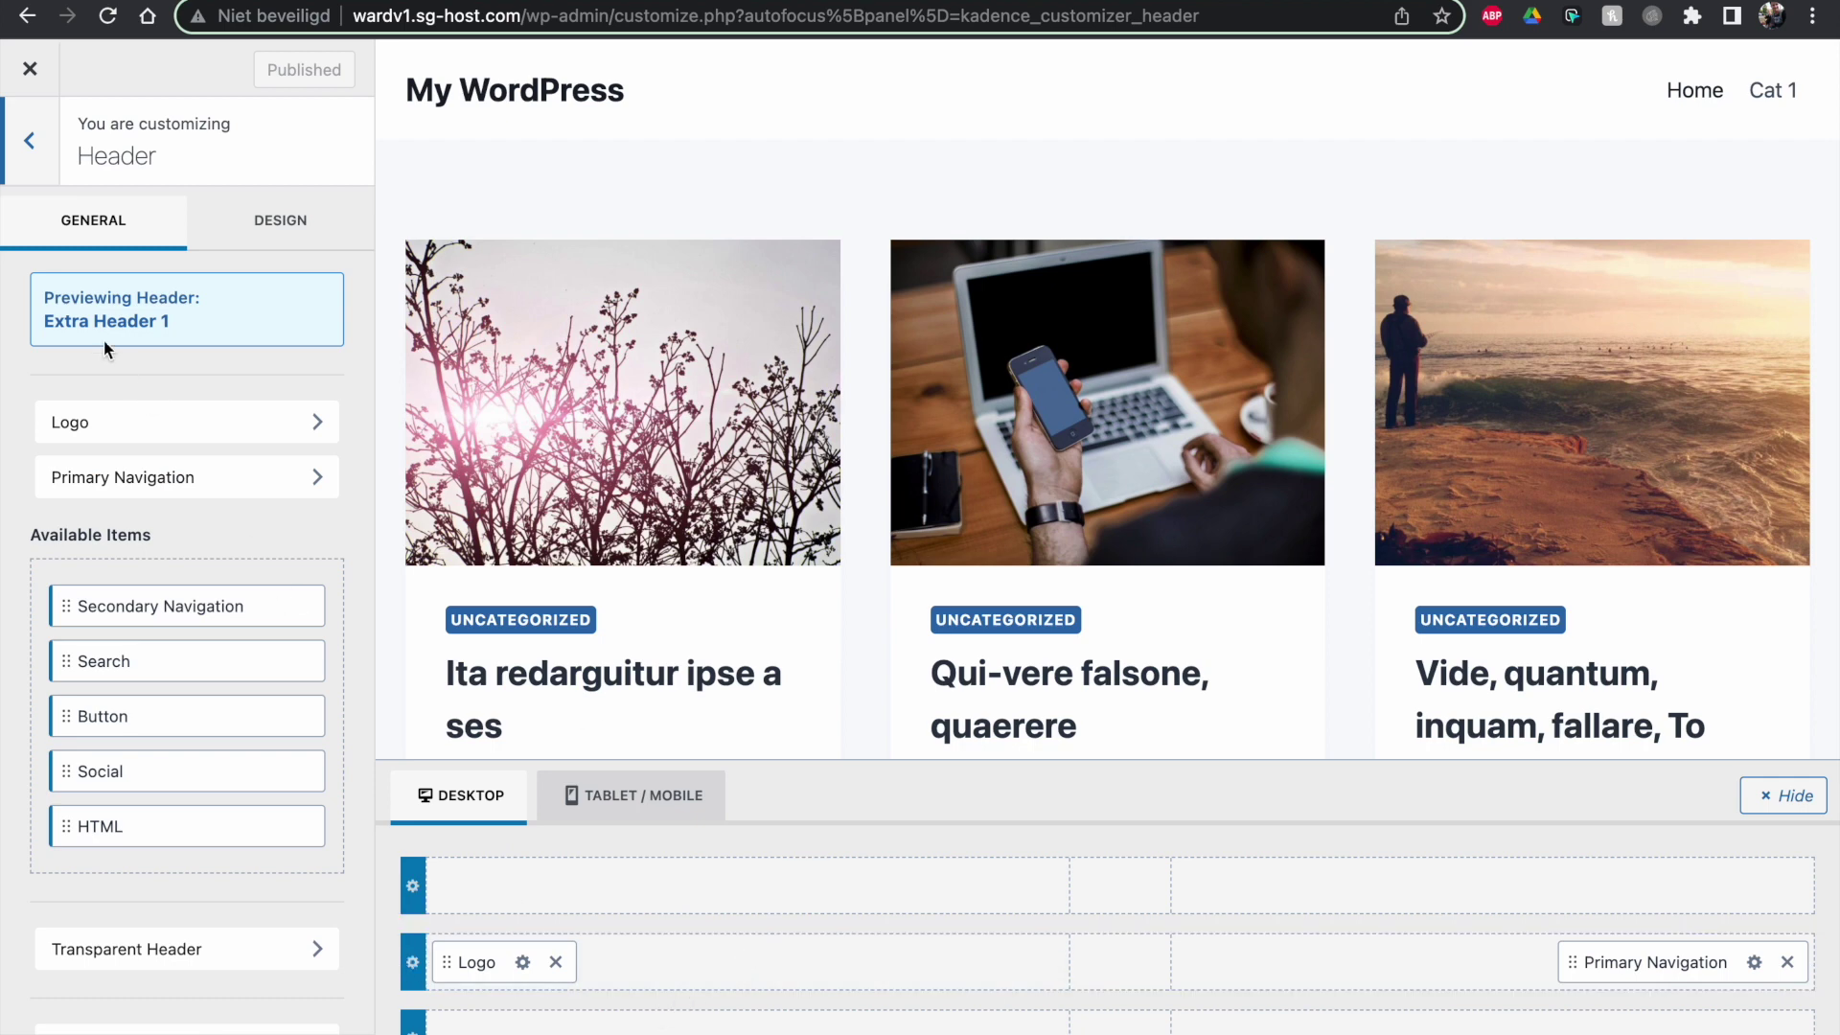
# Step: Open the Conditional Header settings and expand Extra Header 1's options
pyautogui.moveTo(41, 328); pyautogui.dragTo(209, 333)
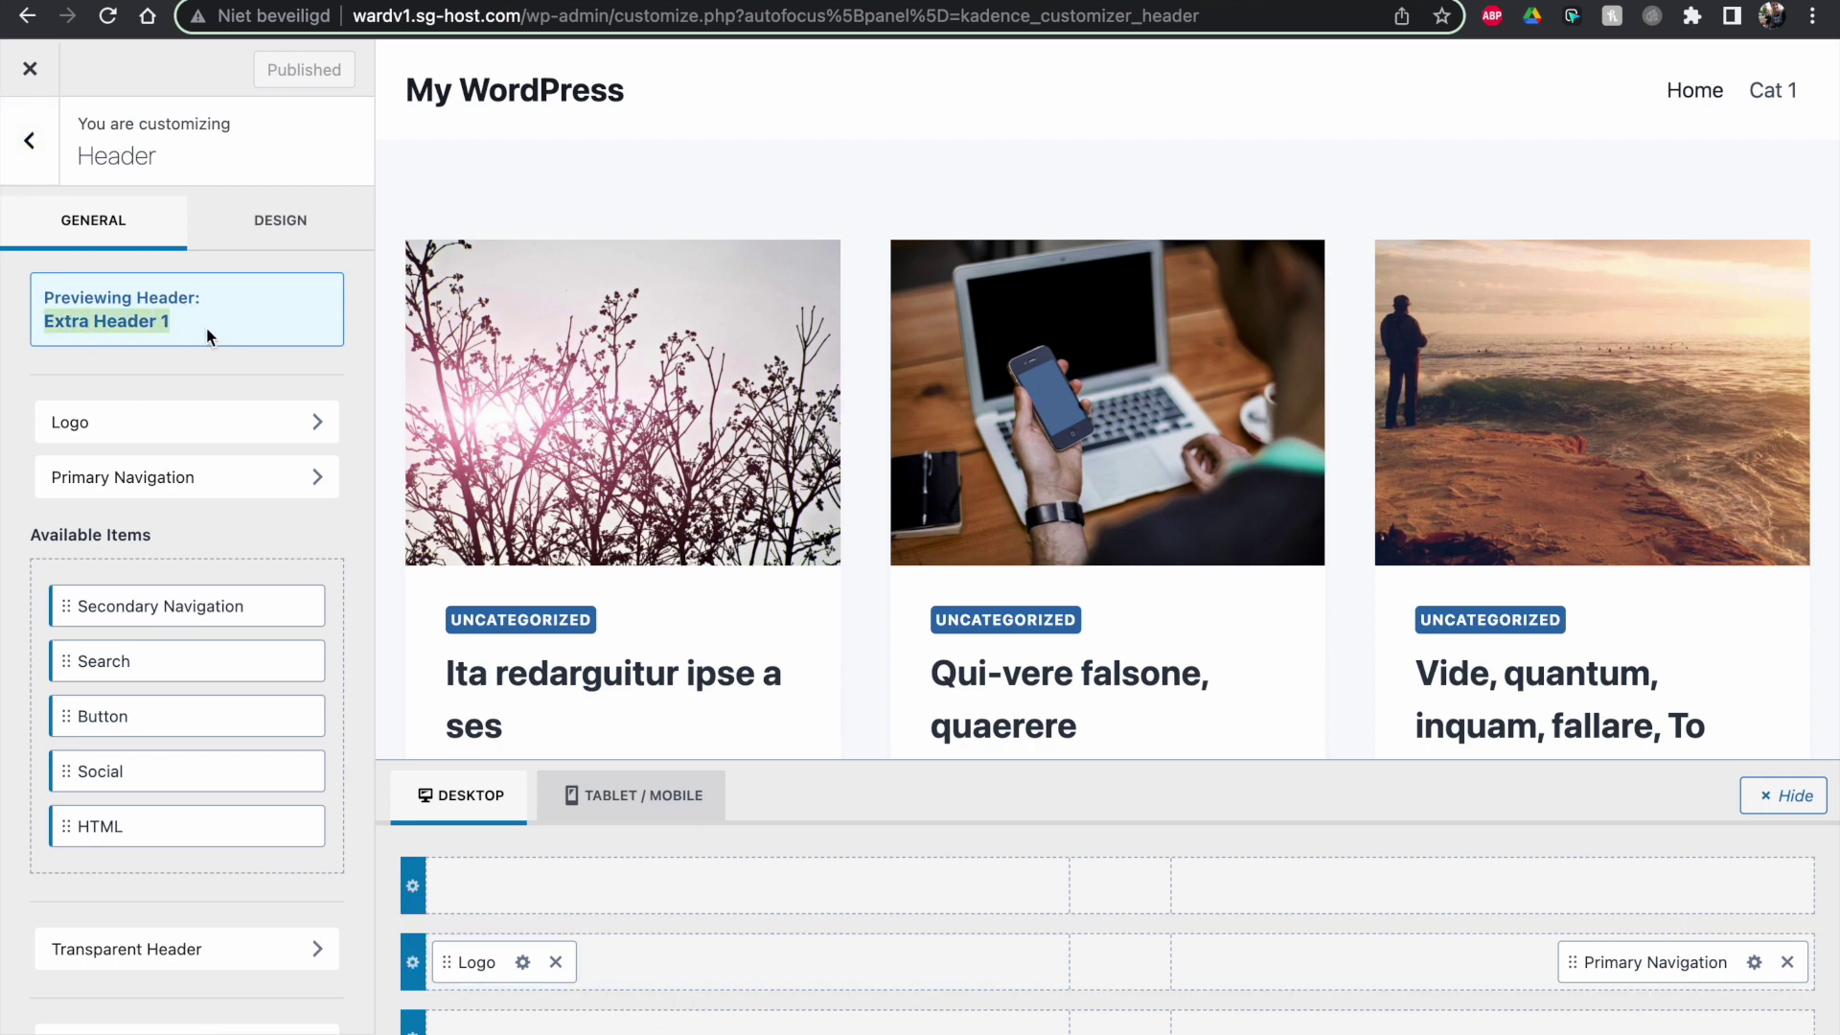
pyautogui.scroll(-2, 191, 814)
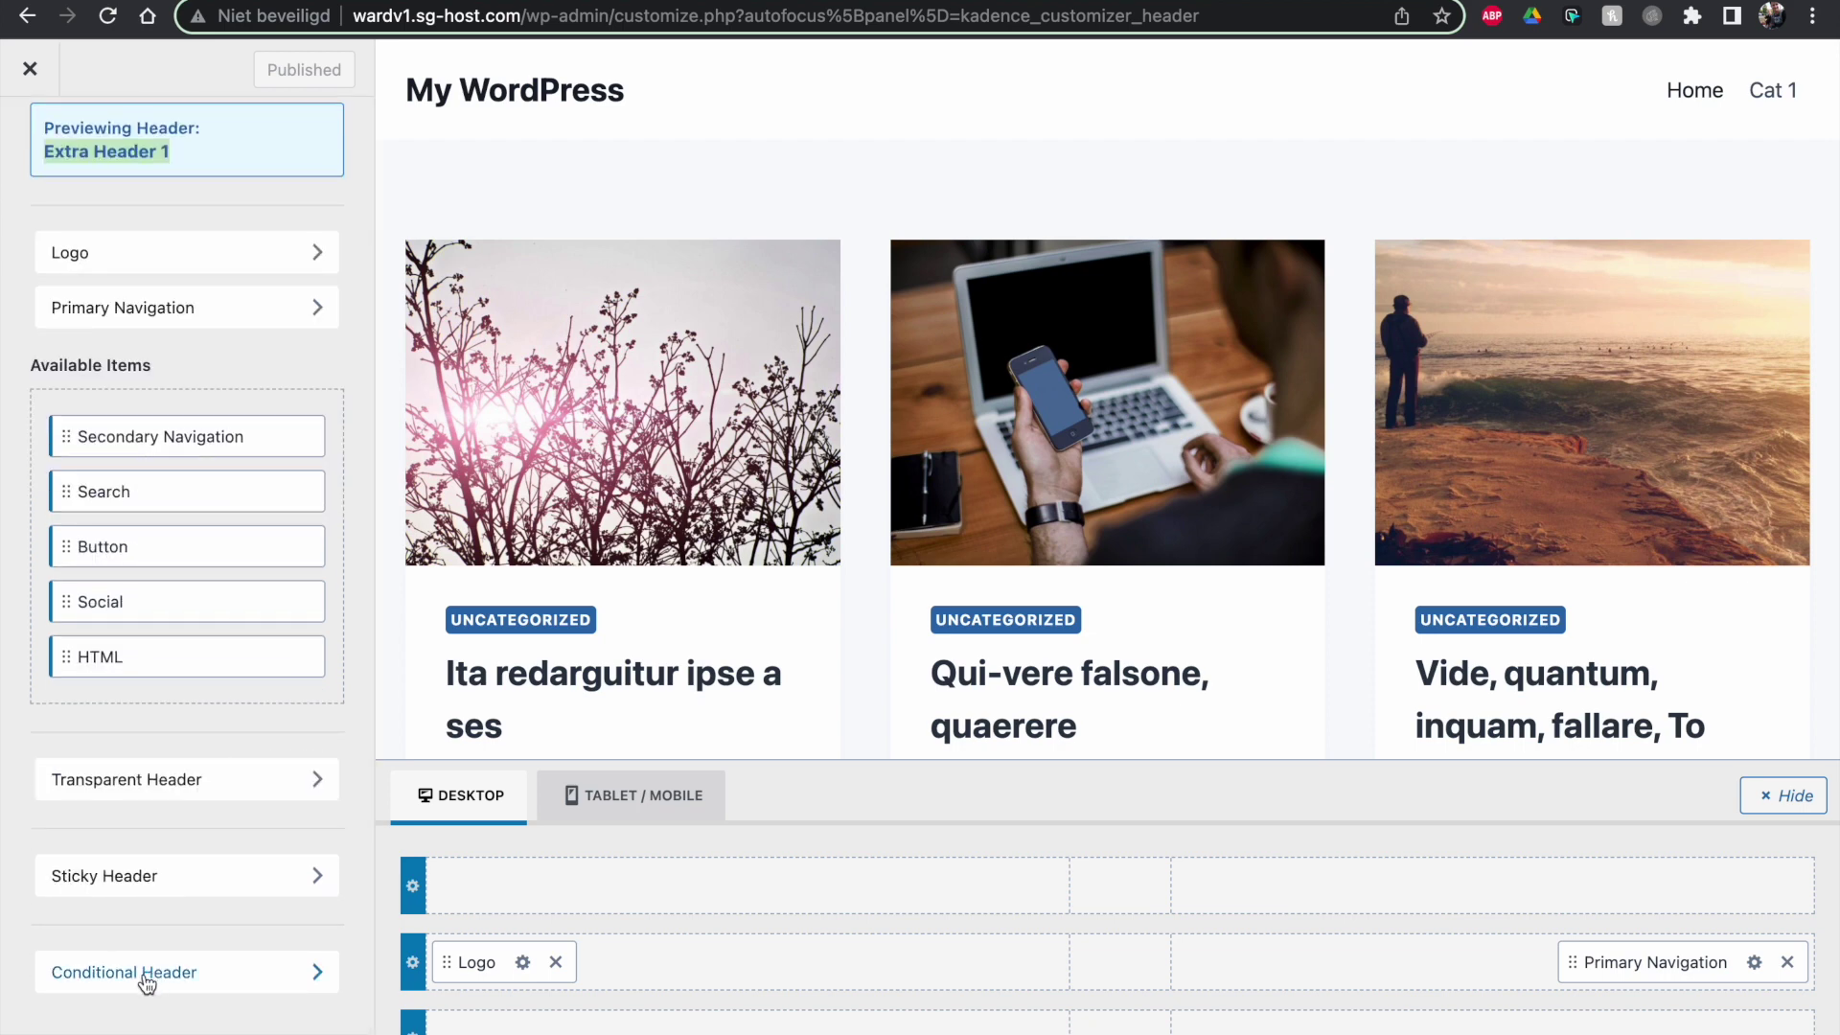
pyautogui.click(146, 975)
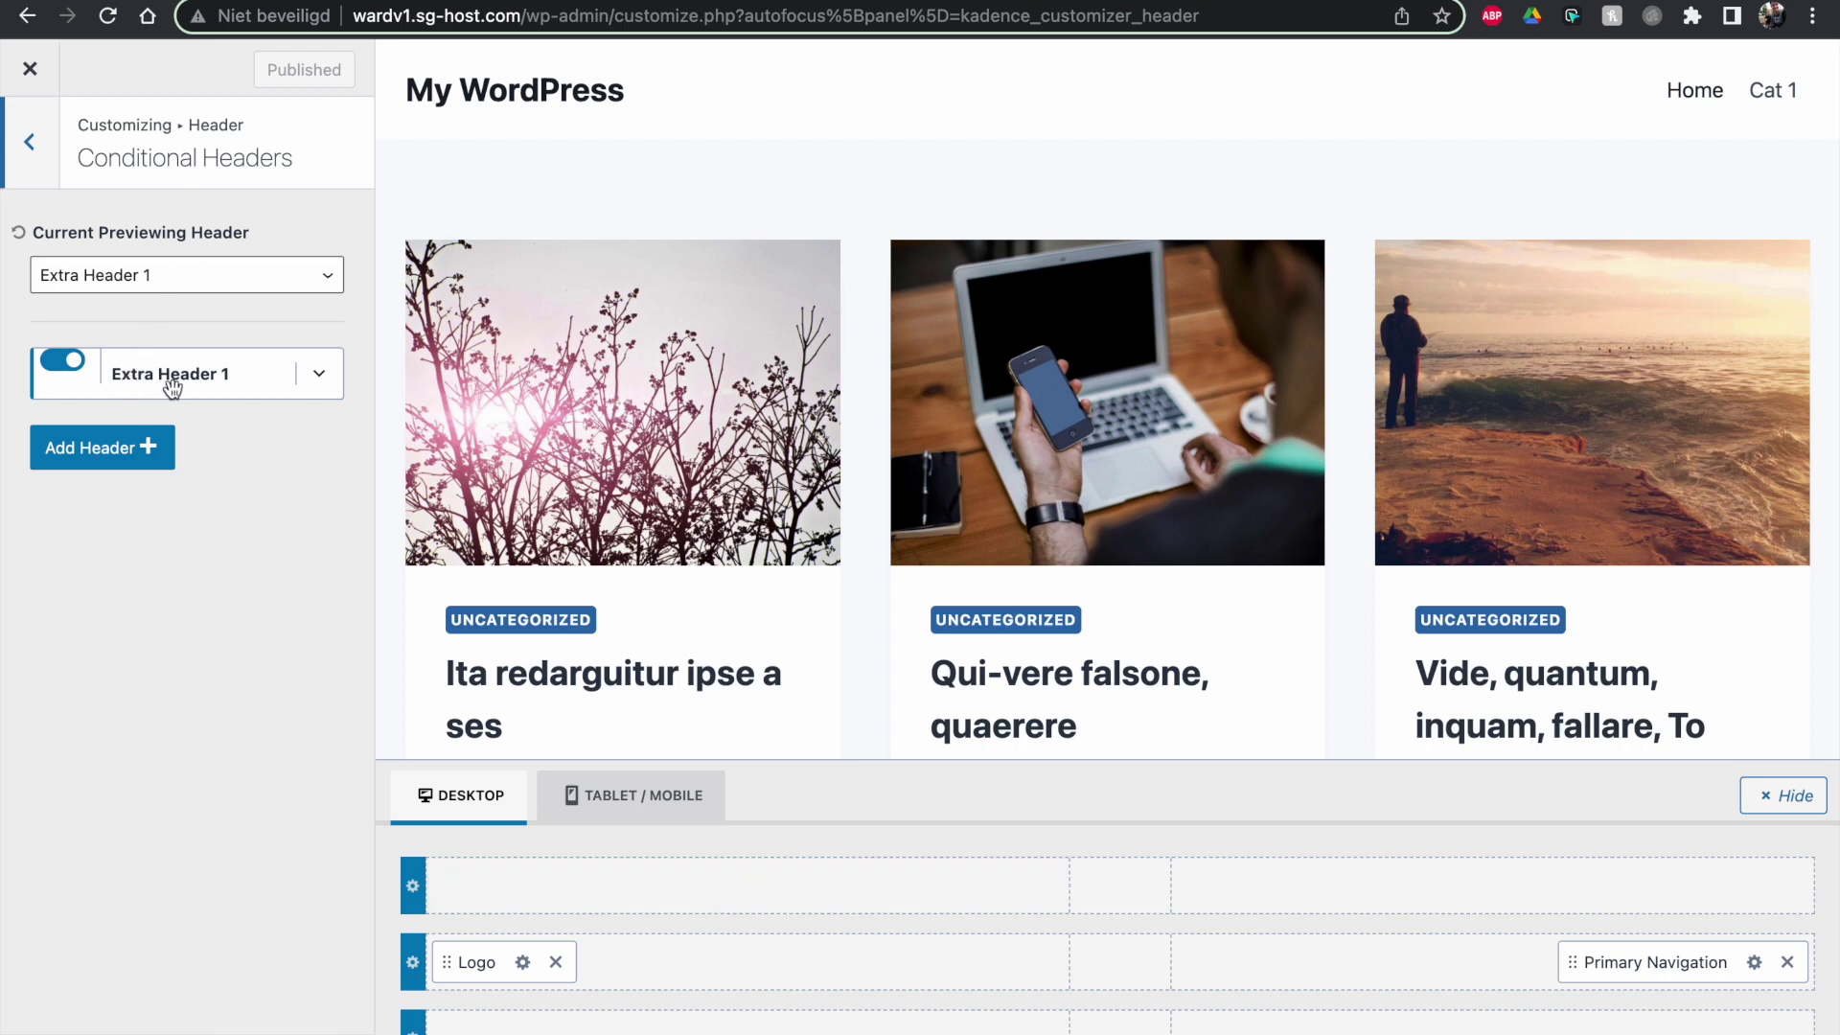
pyautogui.click(141, 288)
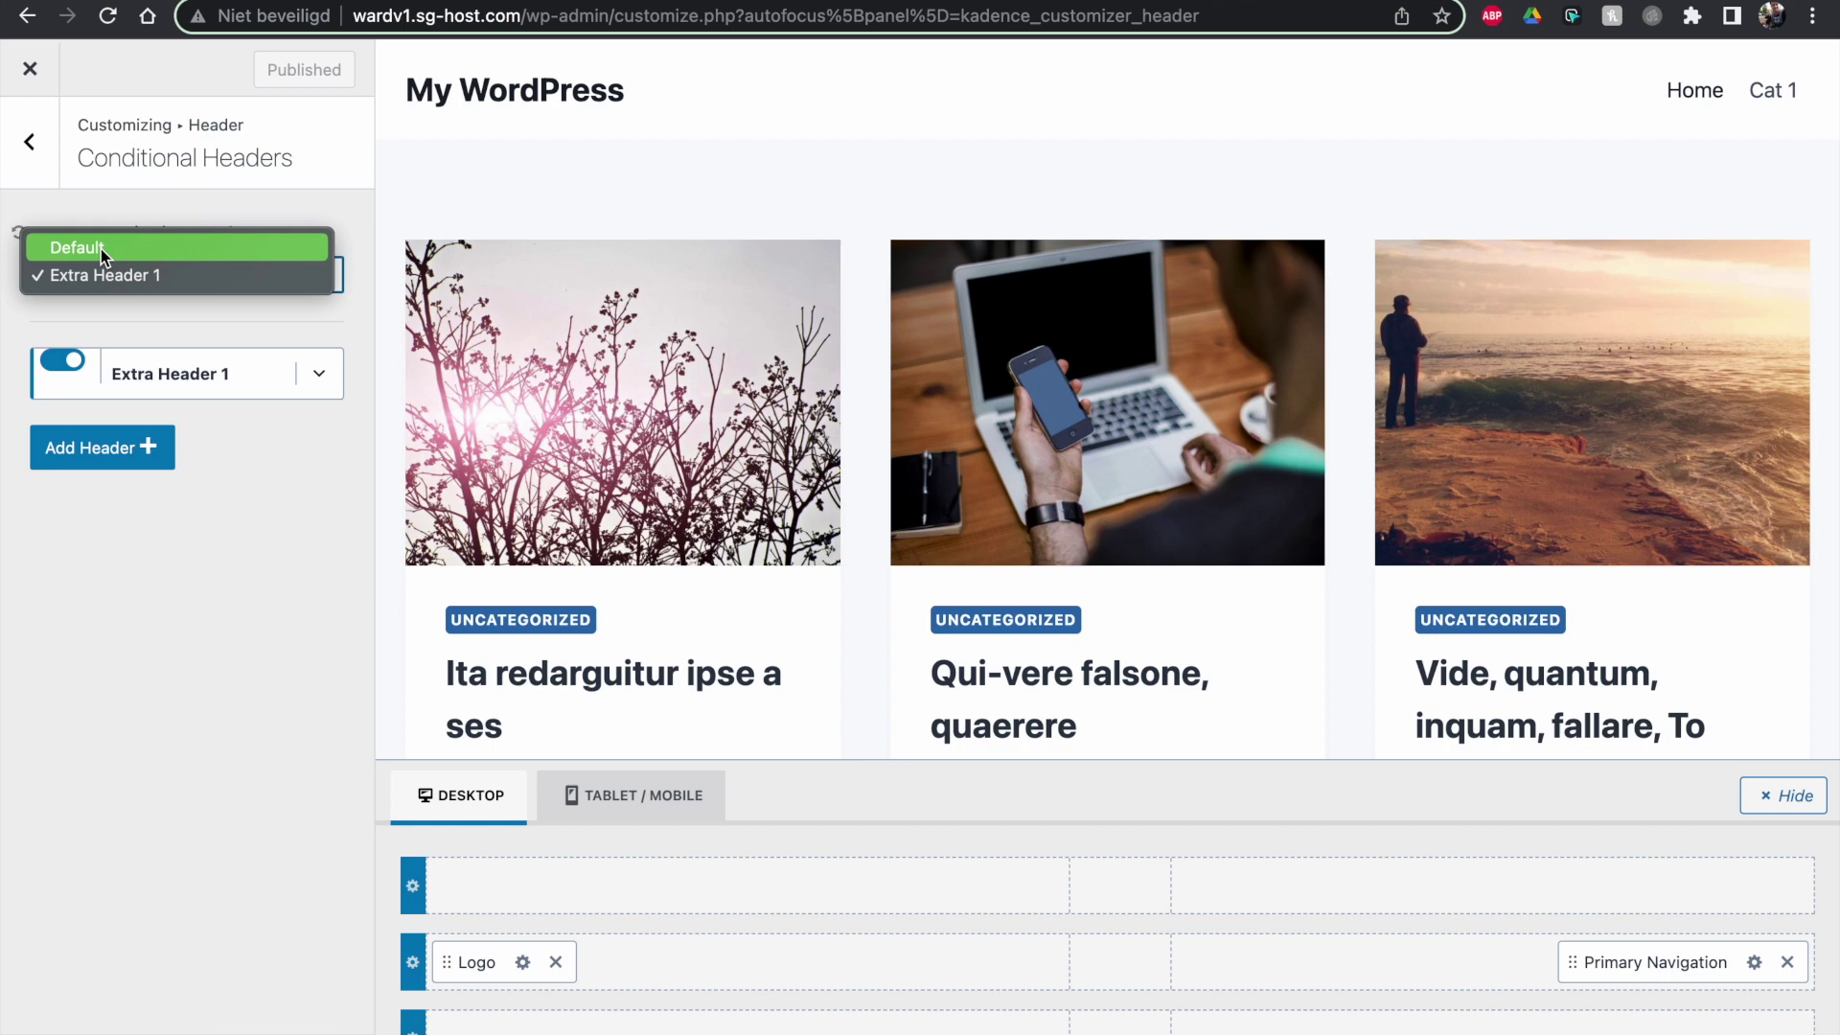
pyautogui.click(304, 602)
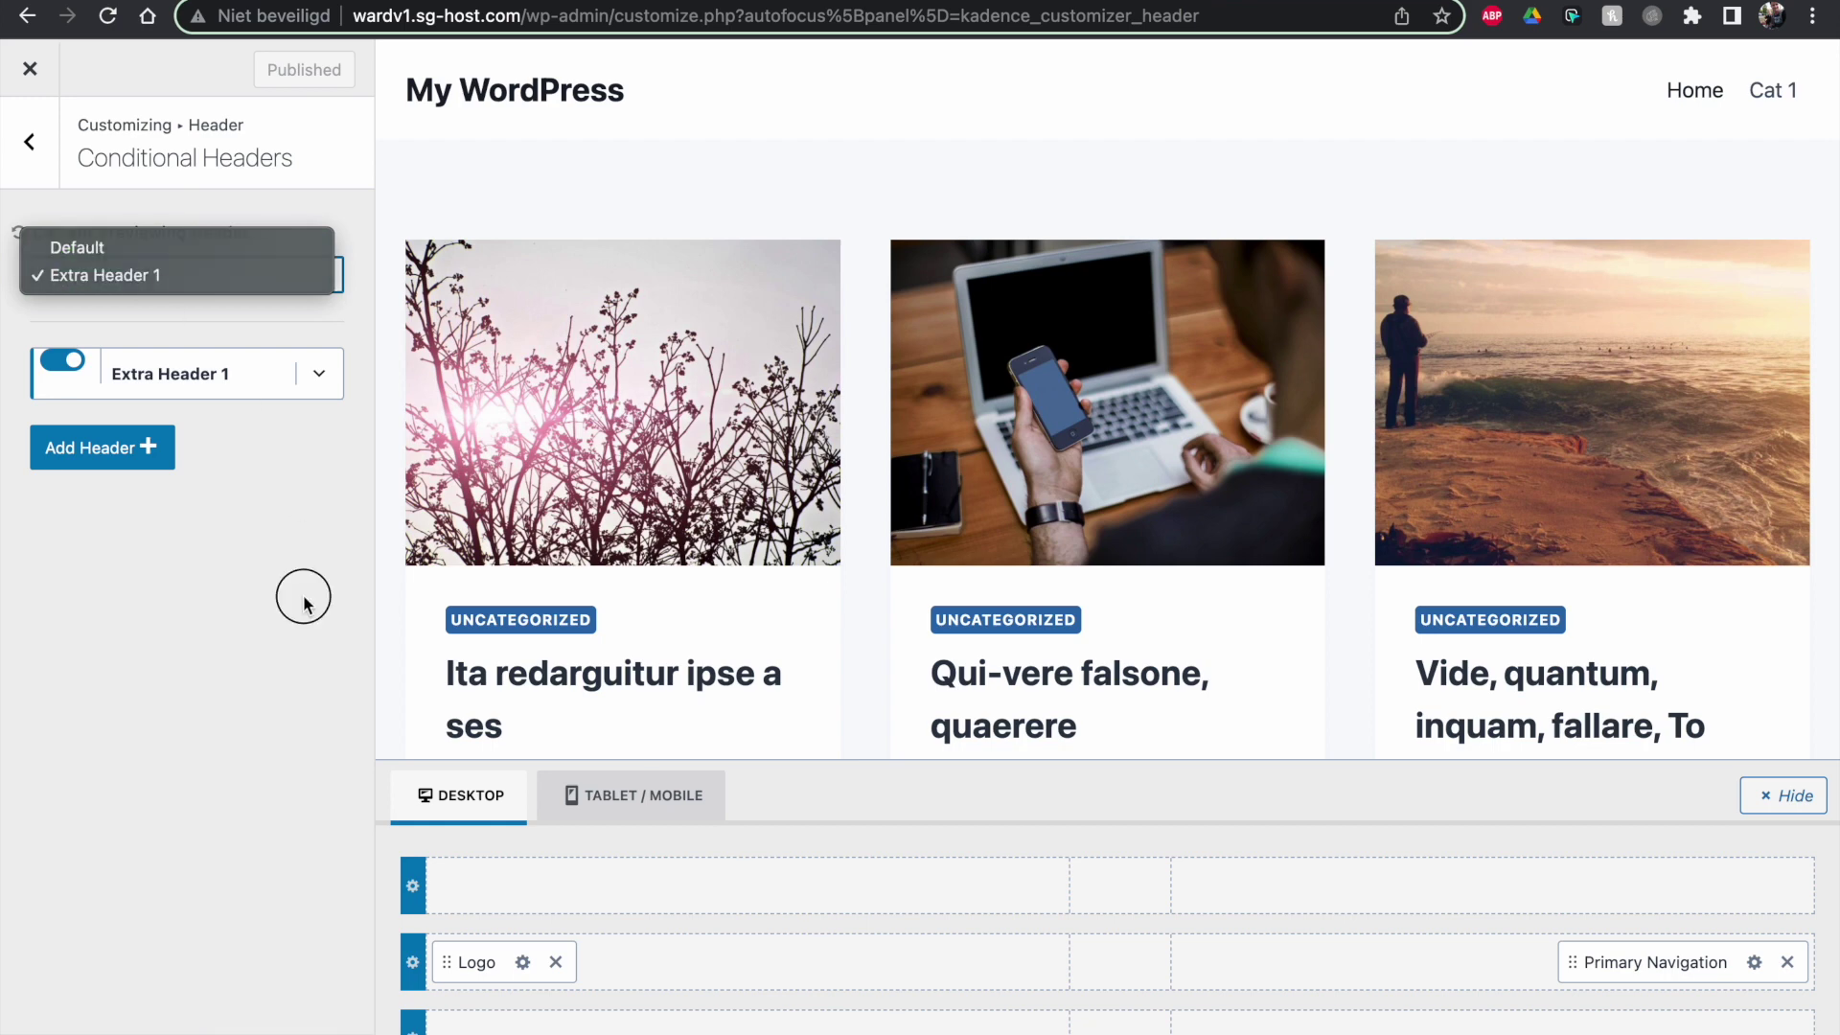
pyautogui.click(320, 379)
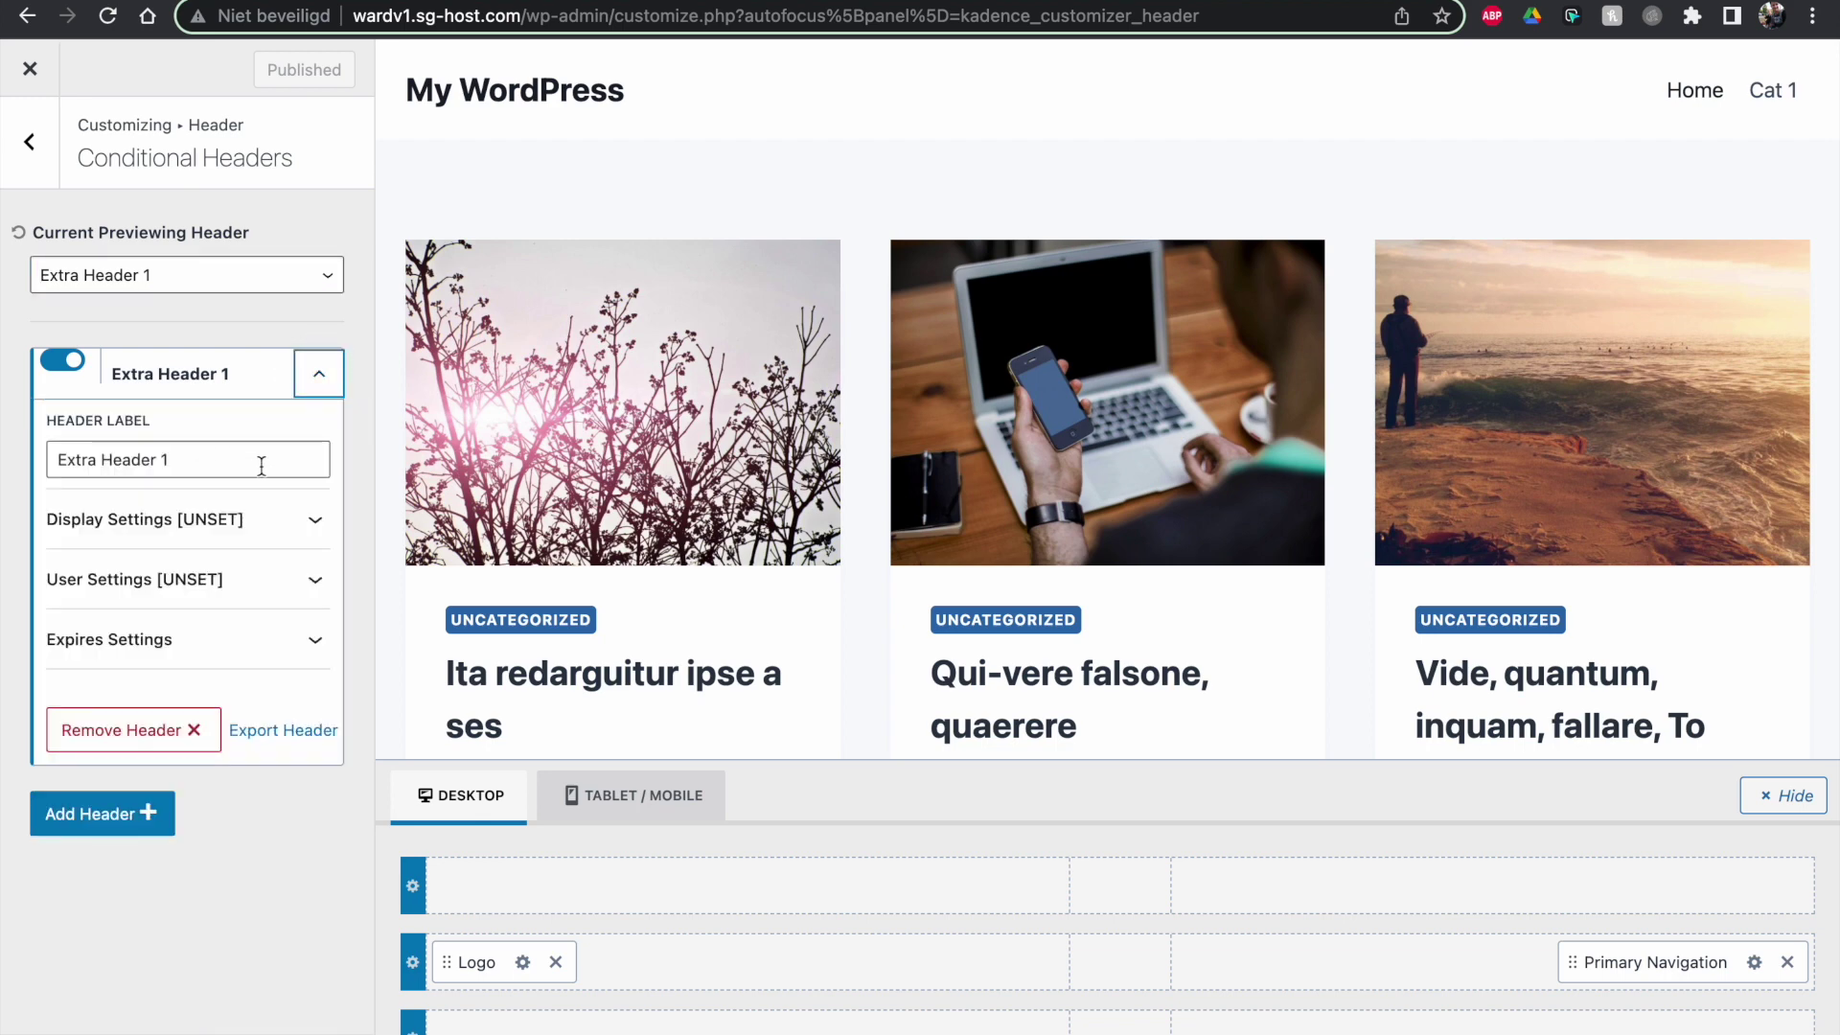
# Step: Set Extra Header 1 to show on Category Archives, Individually, limited to Cat 1
pyautogui.click(244, 530)
pyautogui.scroll(-1, 244, 530)
pyautogui.click(201, 548)
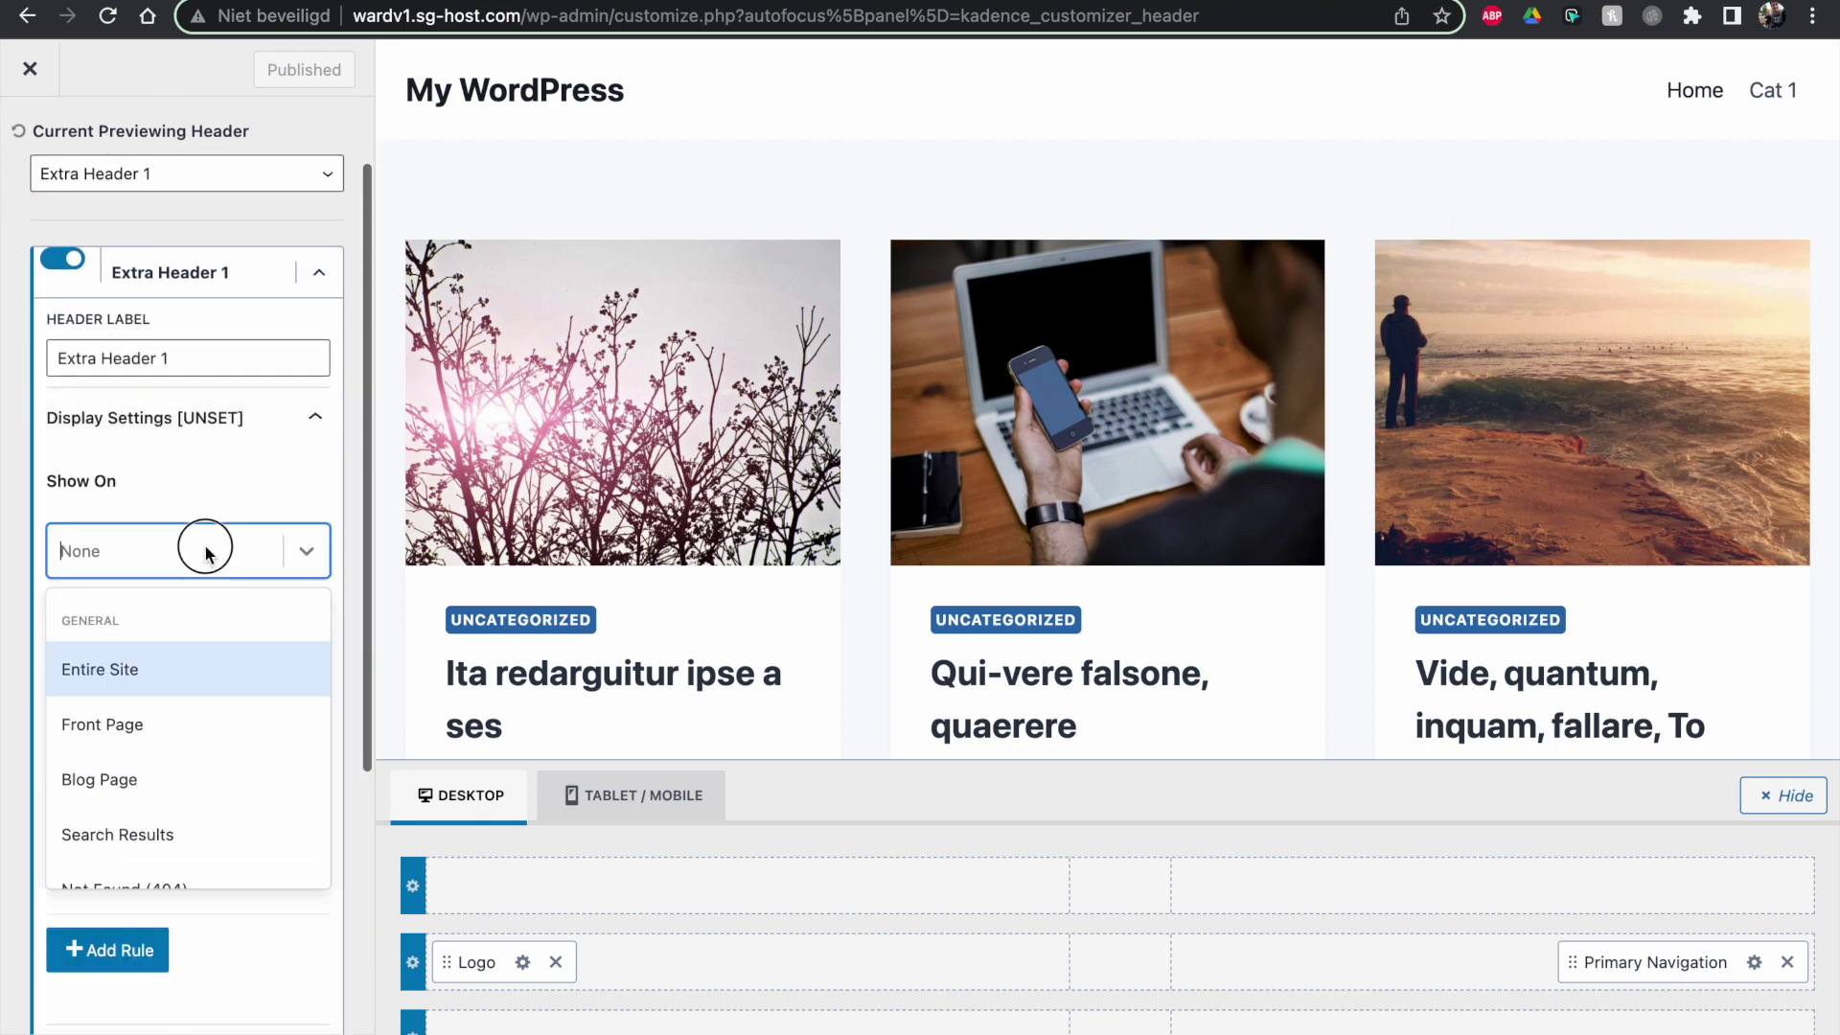
pyautogui.scroll(-2, 182, 643)
pyautogui.scroll(-5, 182, 644)
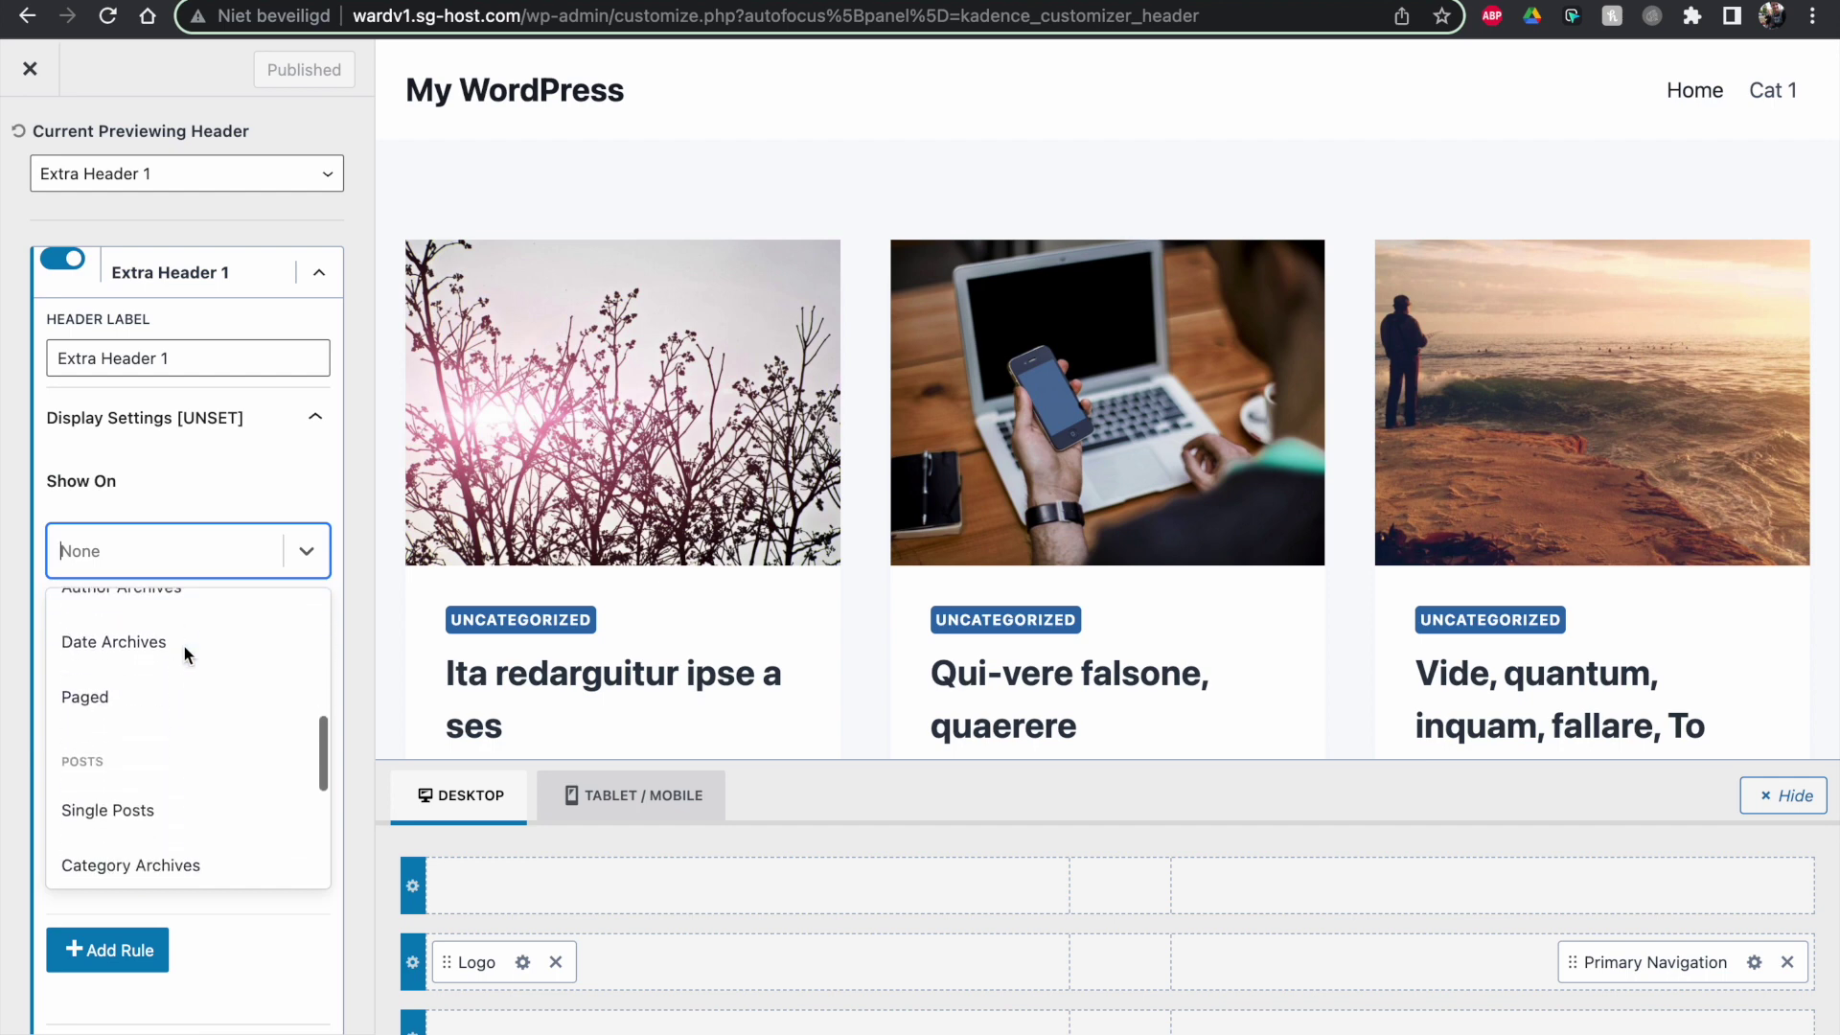
pyautogui.click(142, 763)
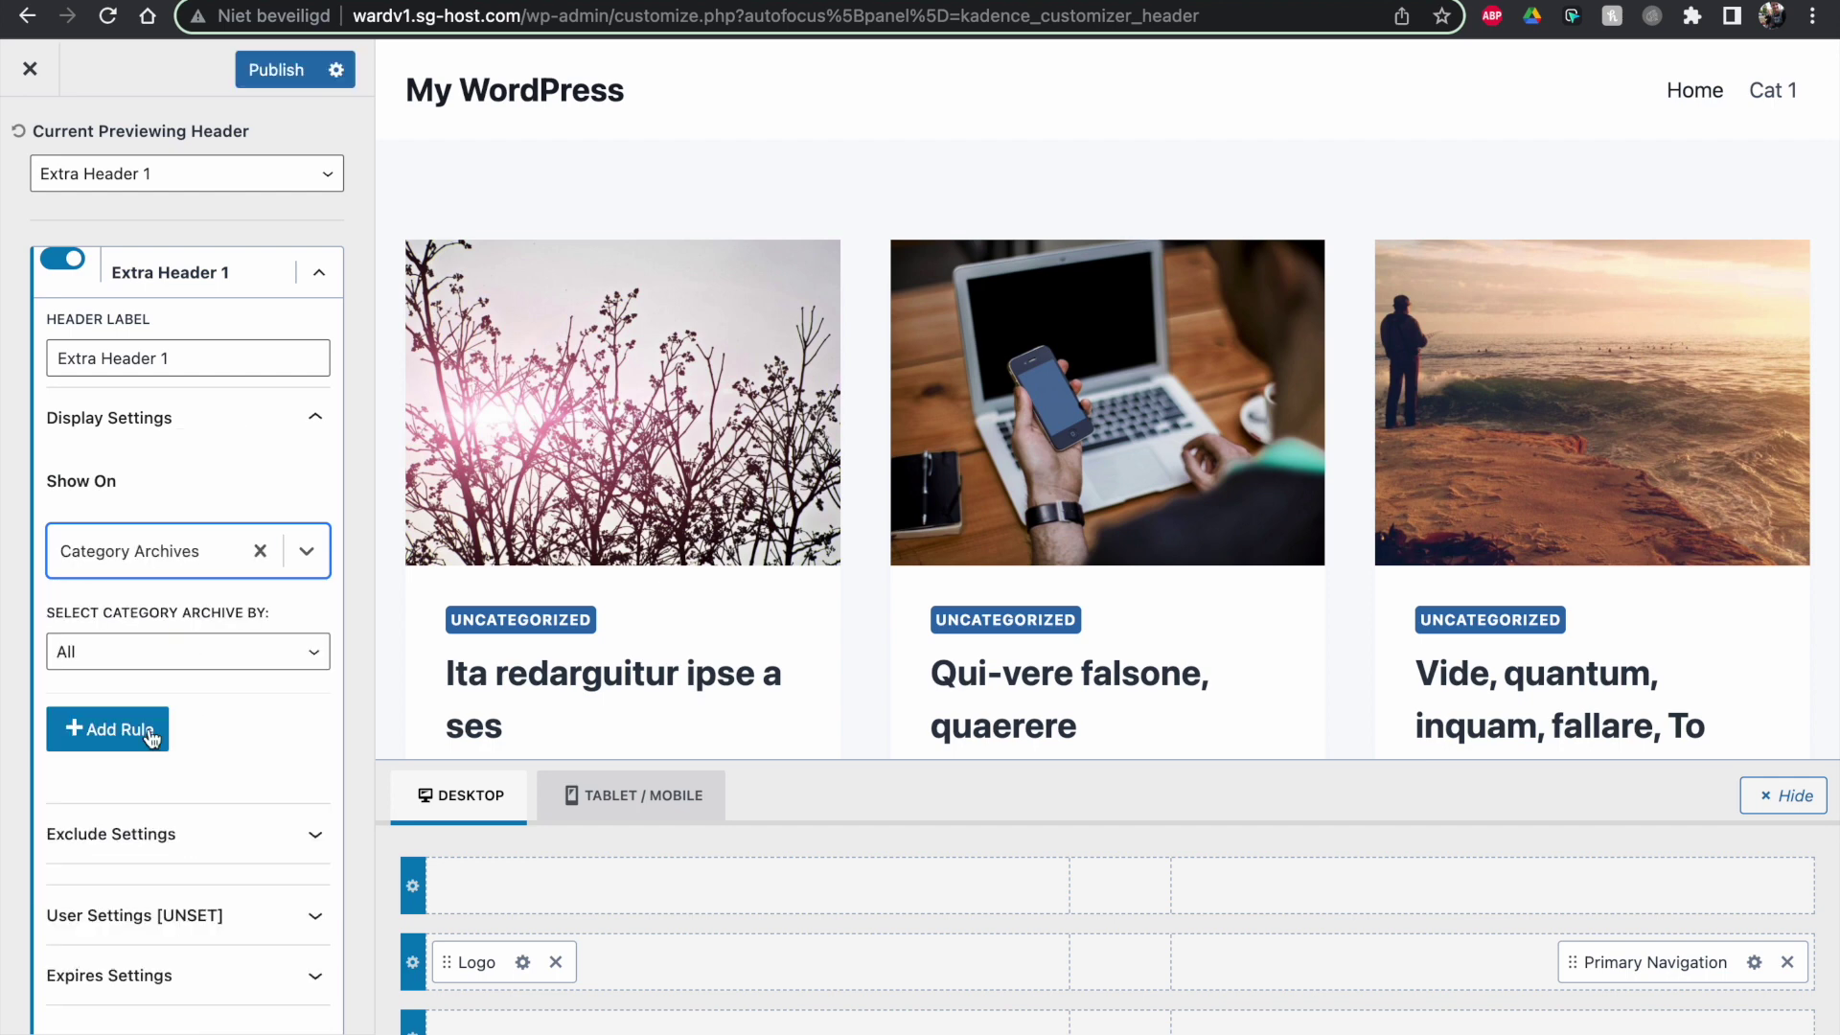
pyautogui.click(136, 651)
pyautogui.click(134, 683)
pyautogui.click(136, 701)
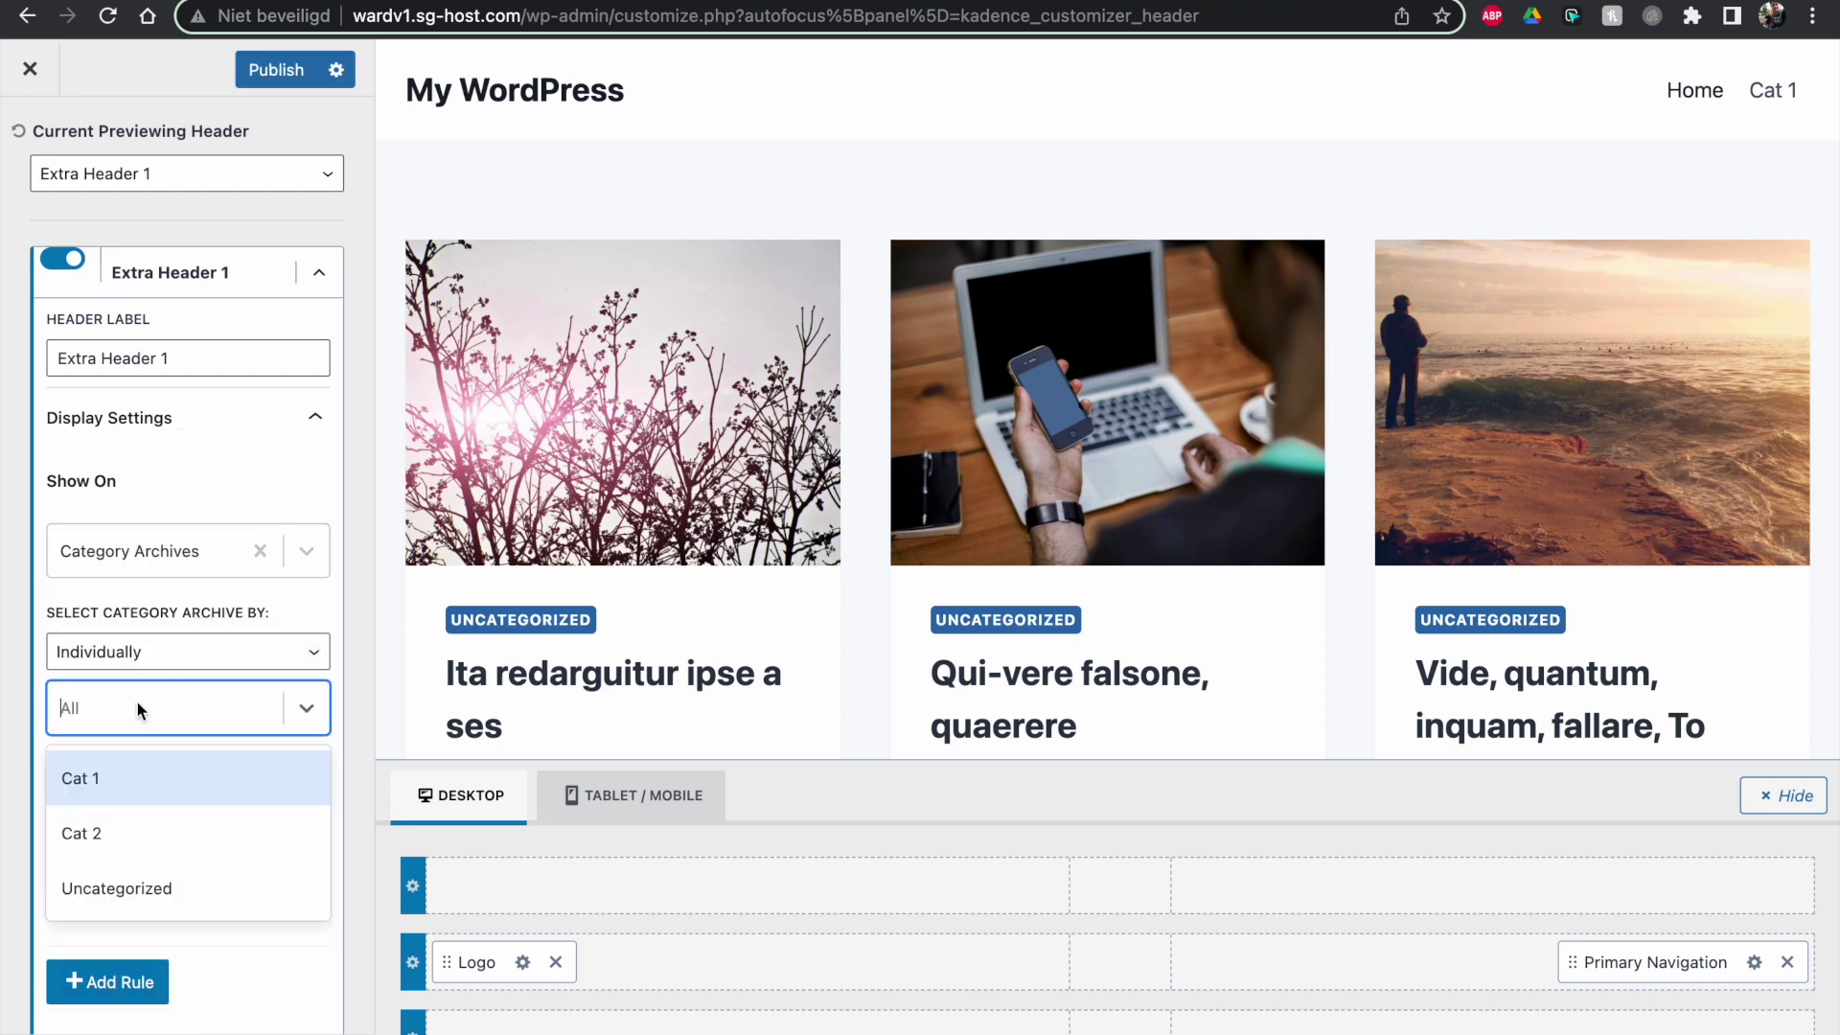
pyautogui.click(120, 774)
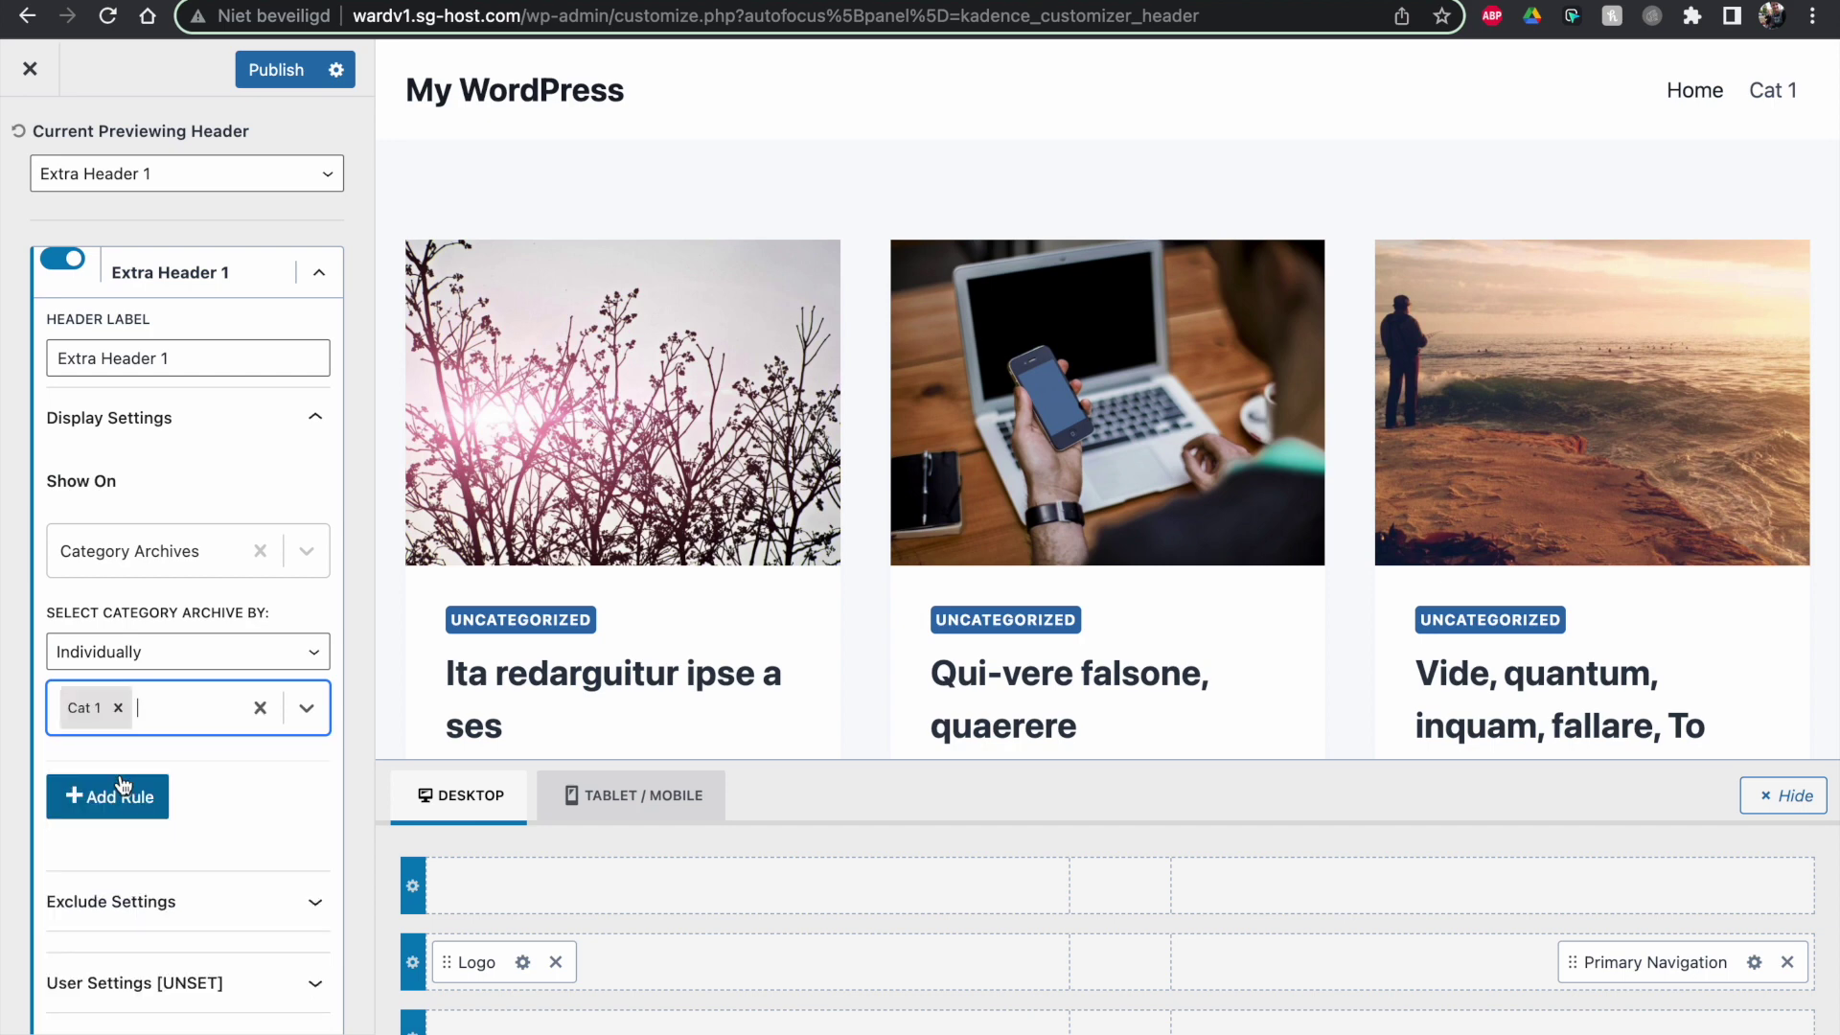
pyautogui.click(207, 751)
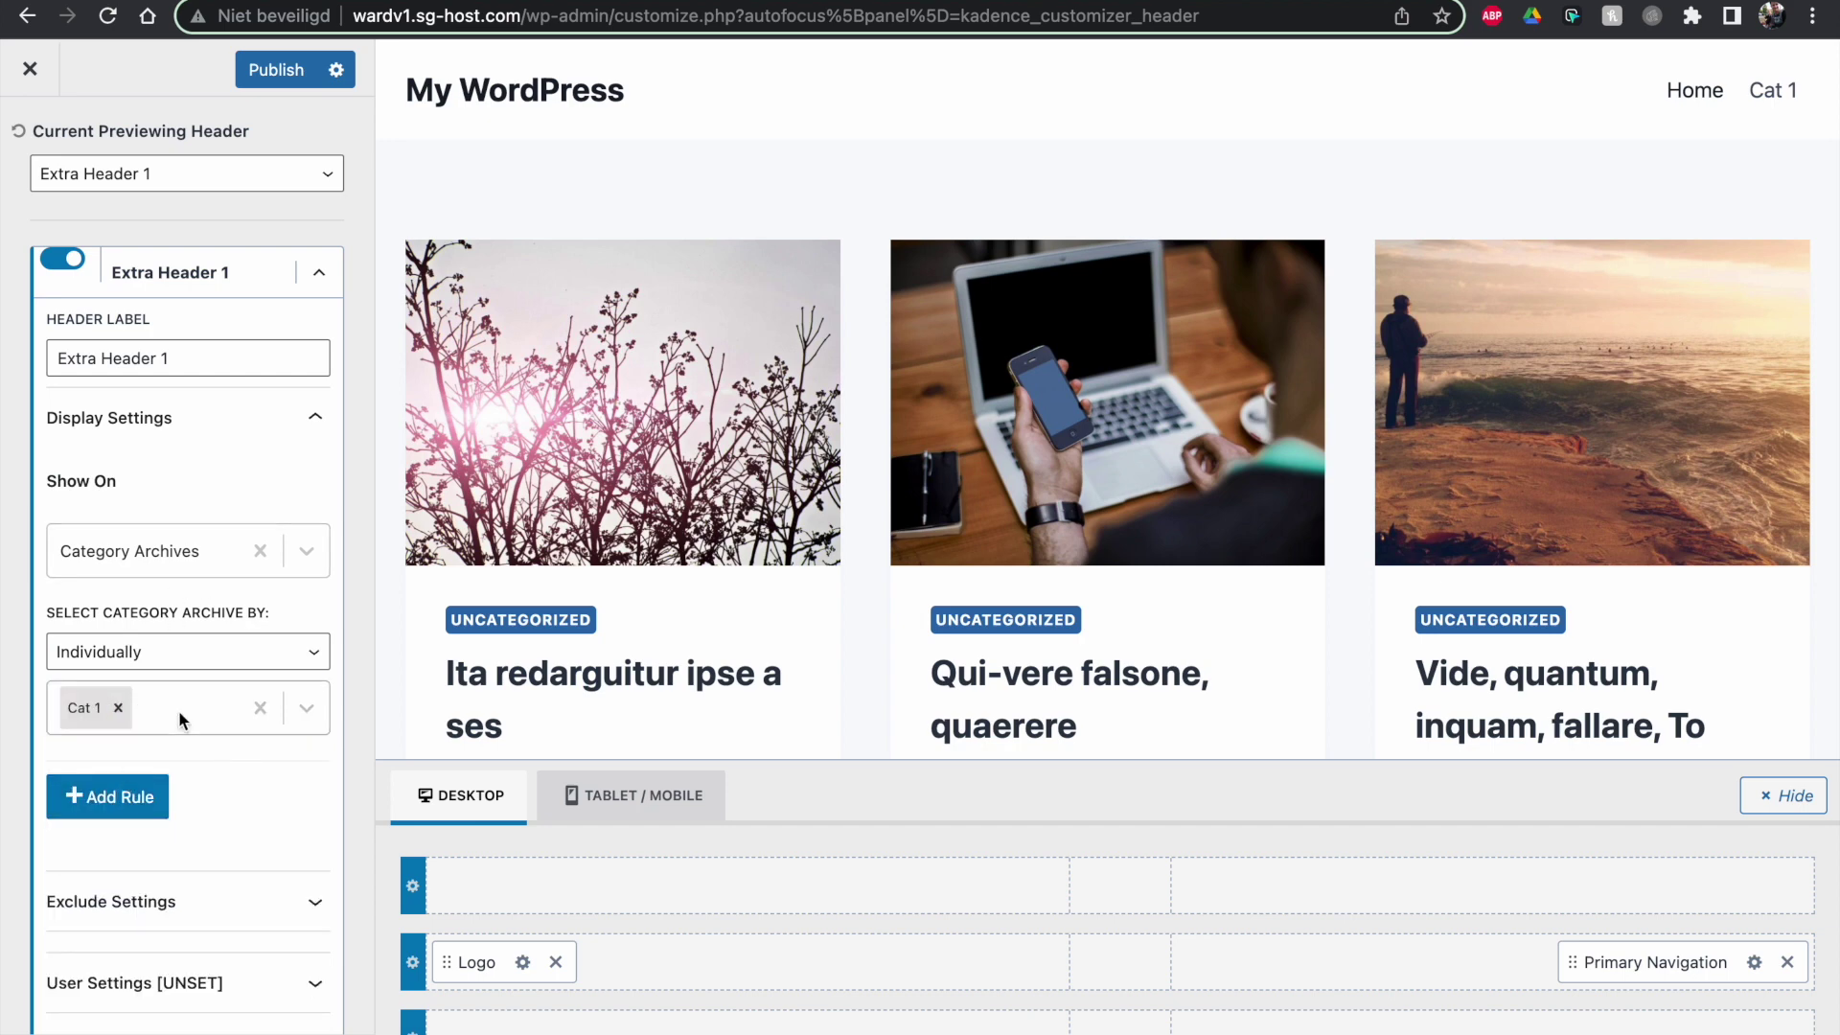
# Step: Make Extra Header 1 visible to All Users and publish the settings
pyautogui.scroll(-3, 178, 710)
pyautogui.click(163, 803)
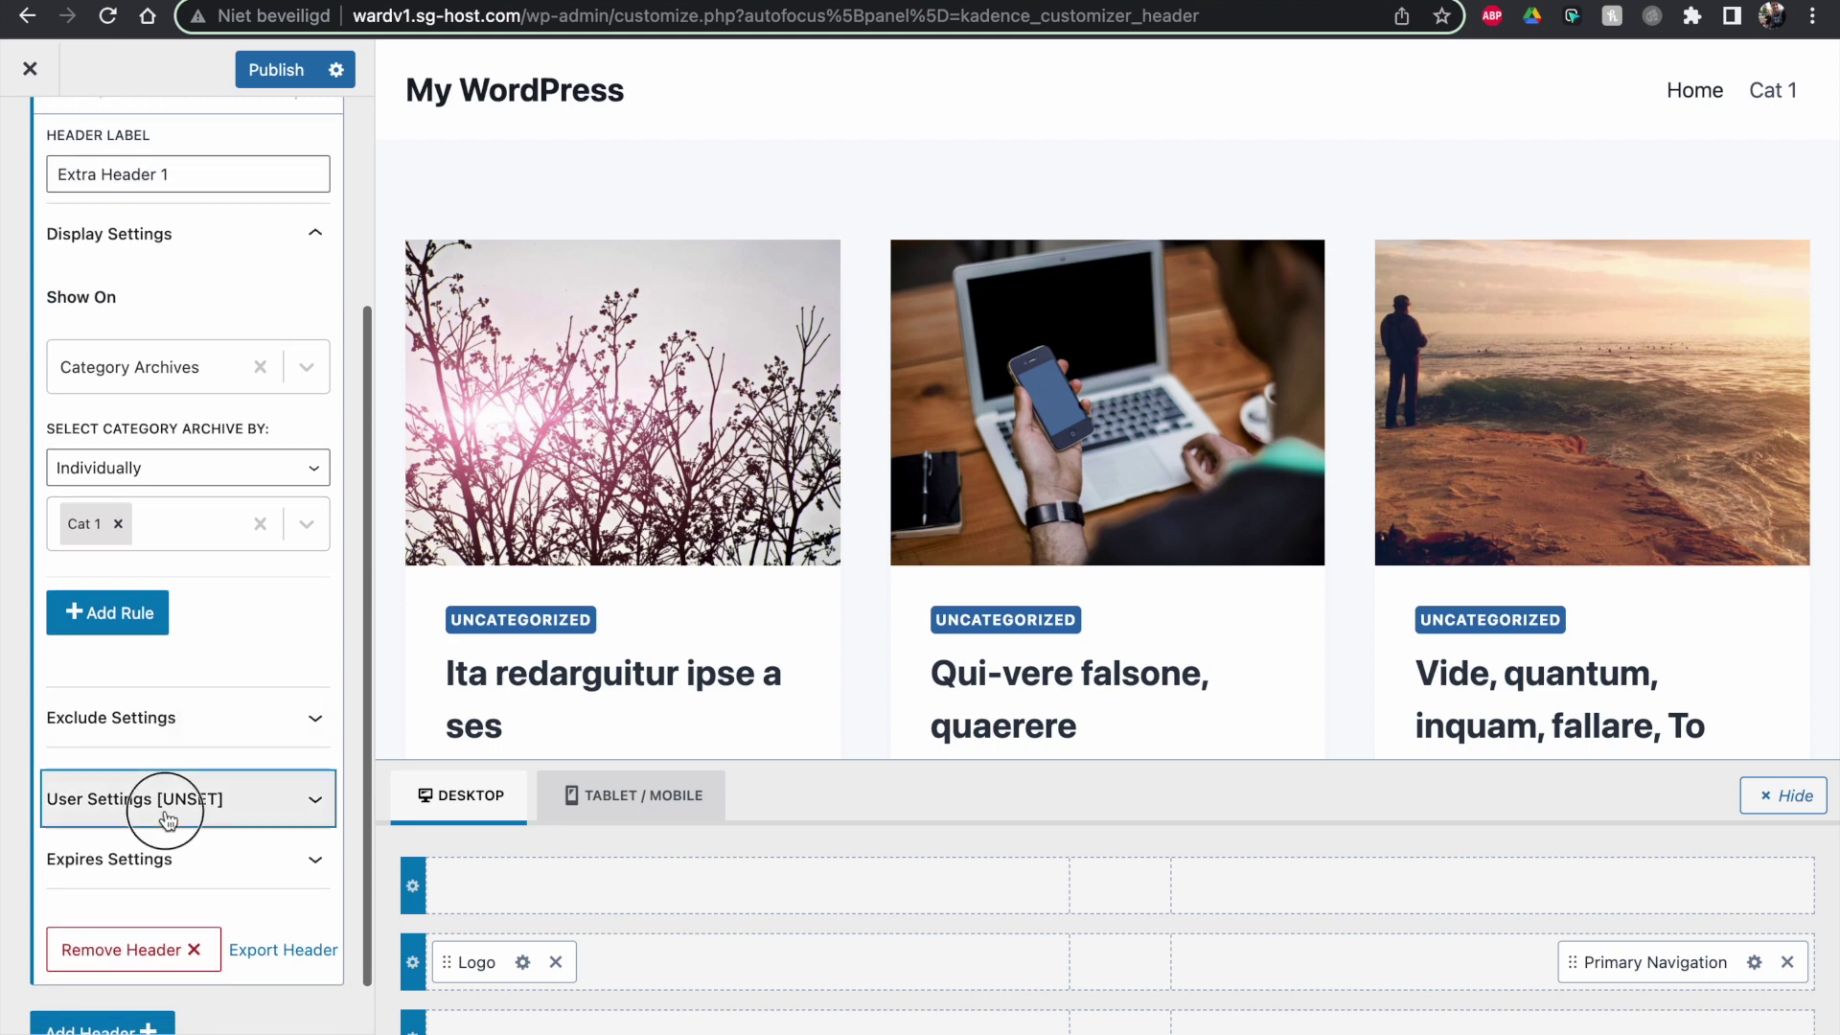
pyautogui.click(139, 935)
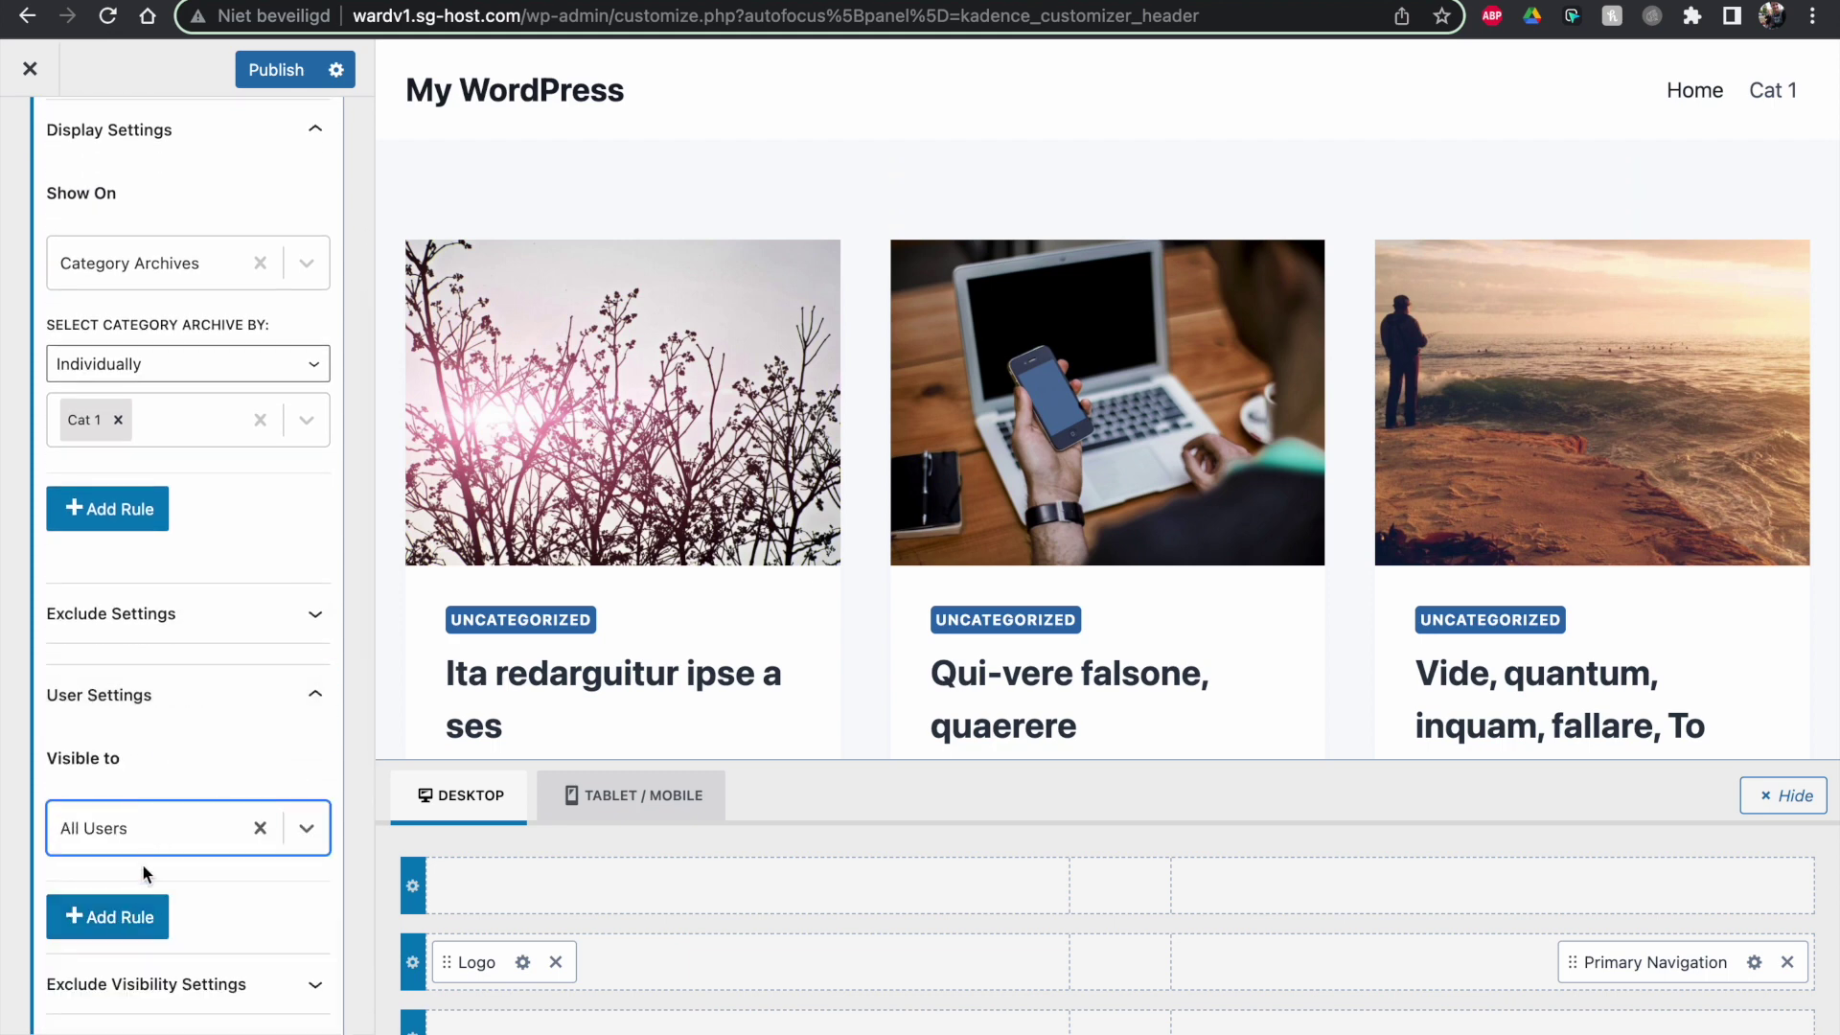
pyautogui.scroll(-2, 140, 861)
pyautogui.scroll(7, 146, 713)
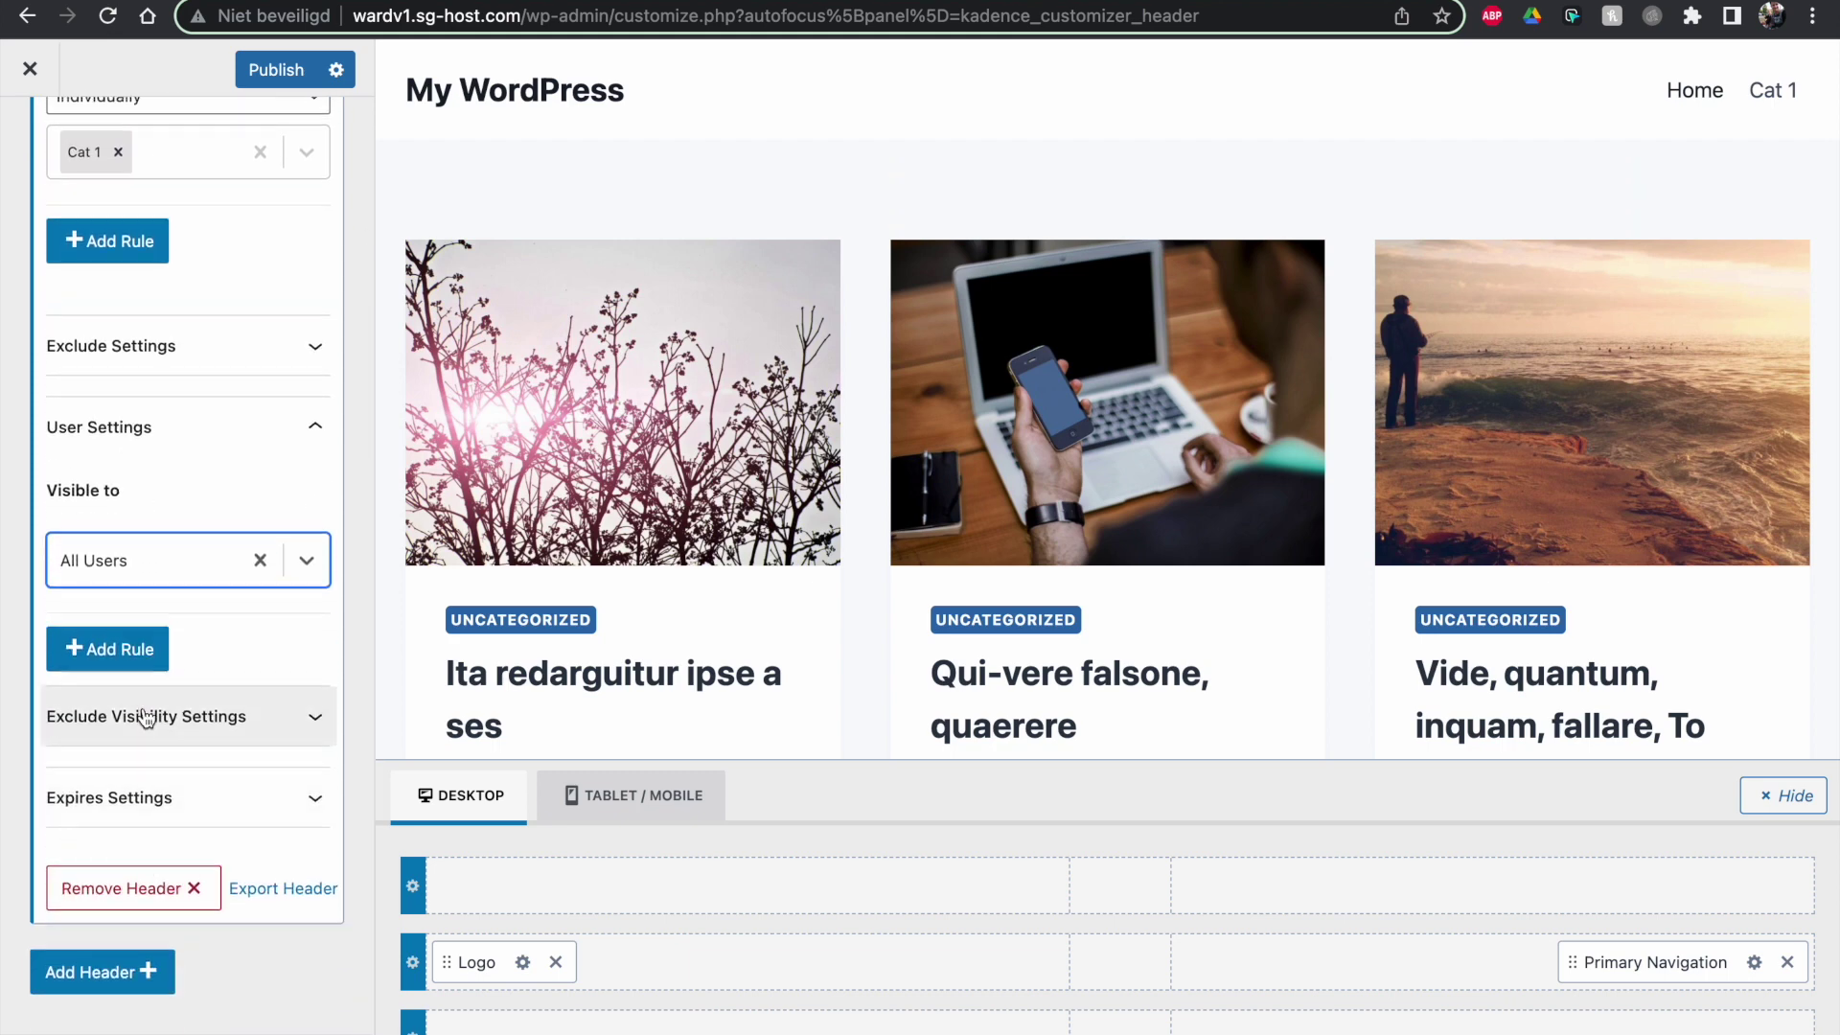
pyautogui.click(275, 73)
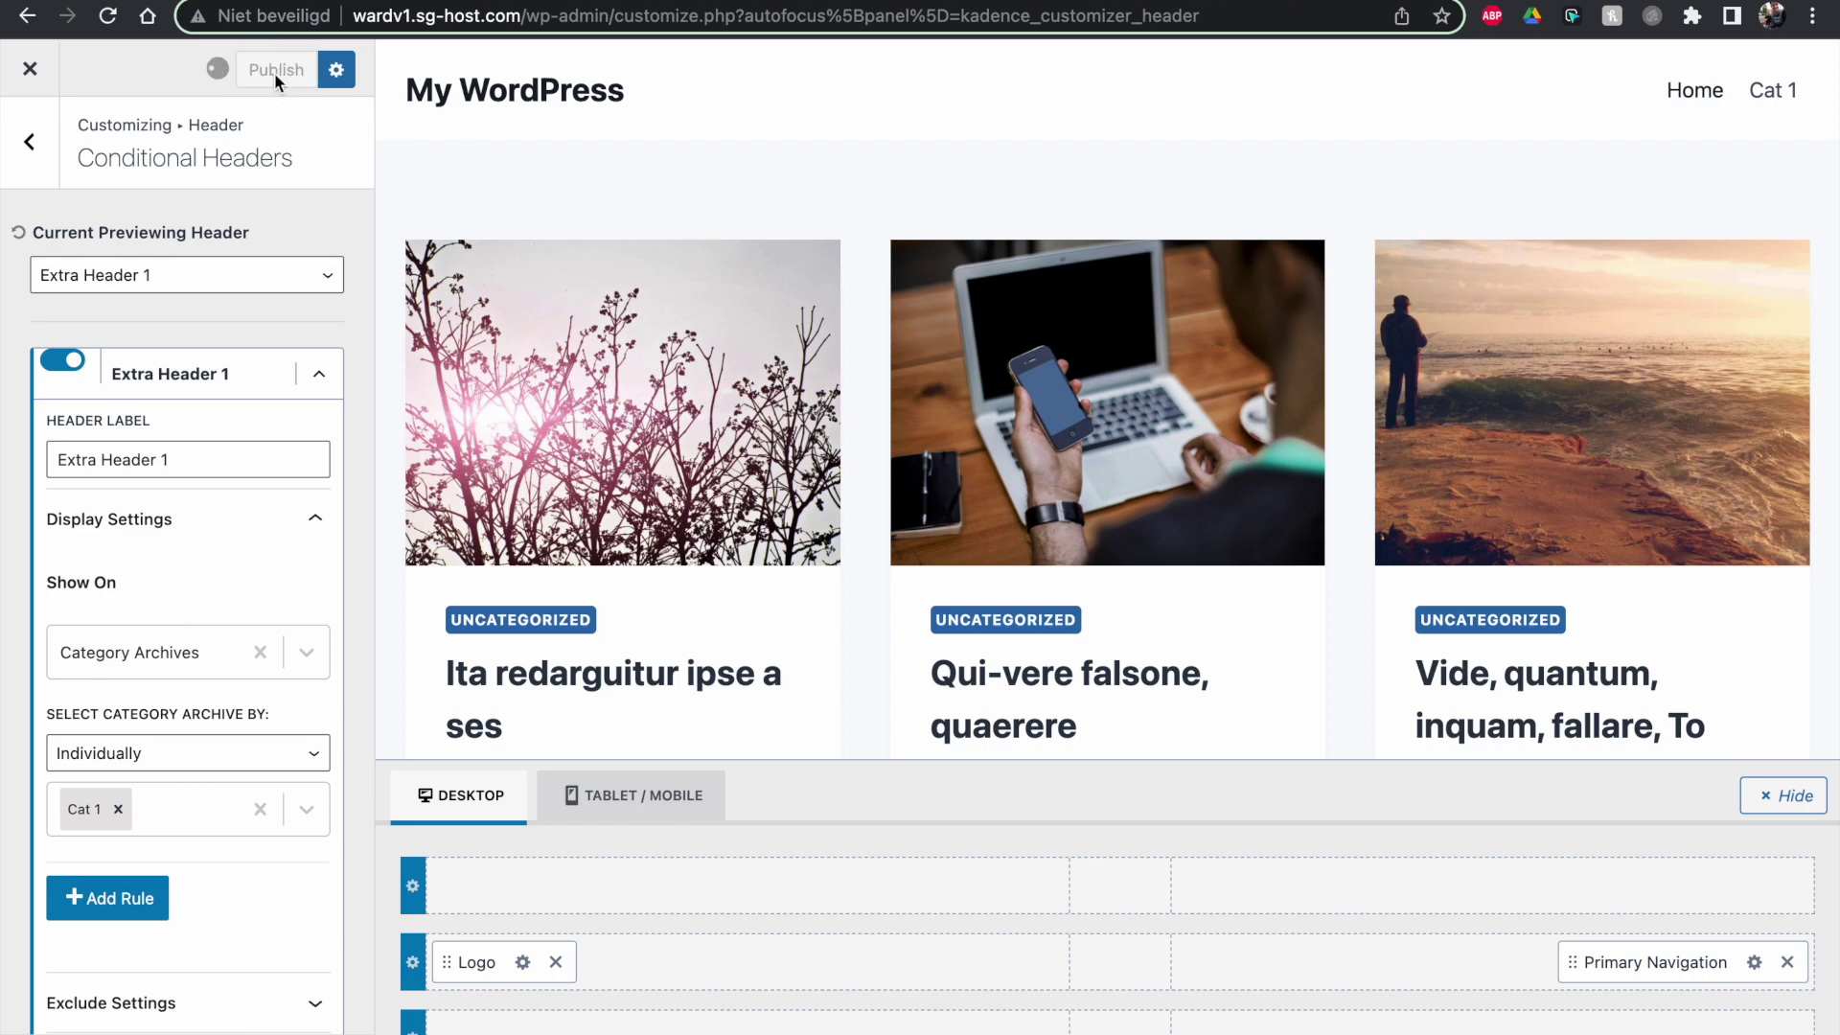
# Step: Preview the Cat 1 archive and add a Search element to the main row's right side
pyautogui.scroll(-3, 172, 320)
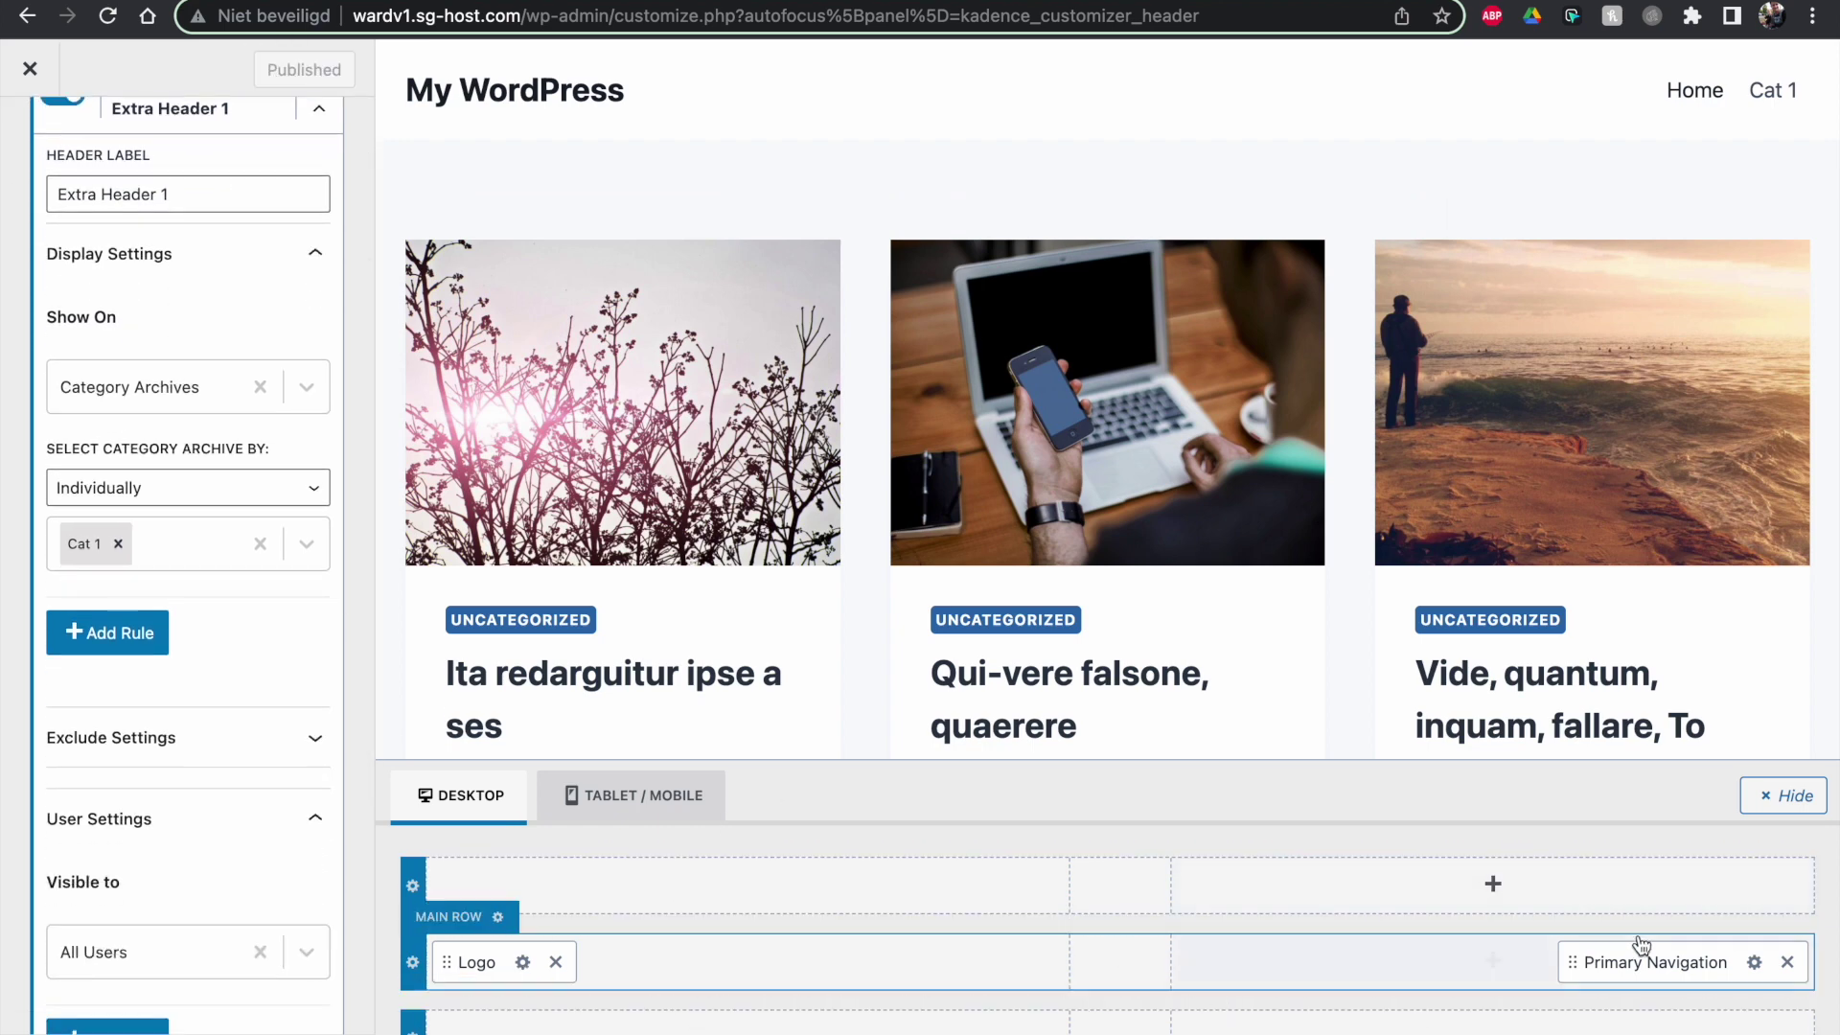
pyautogui.click(1806, 96)
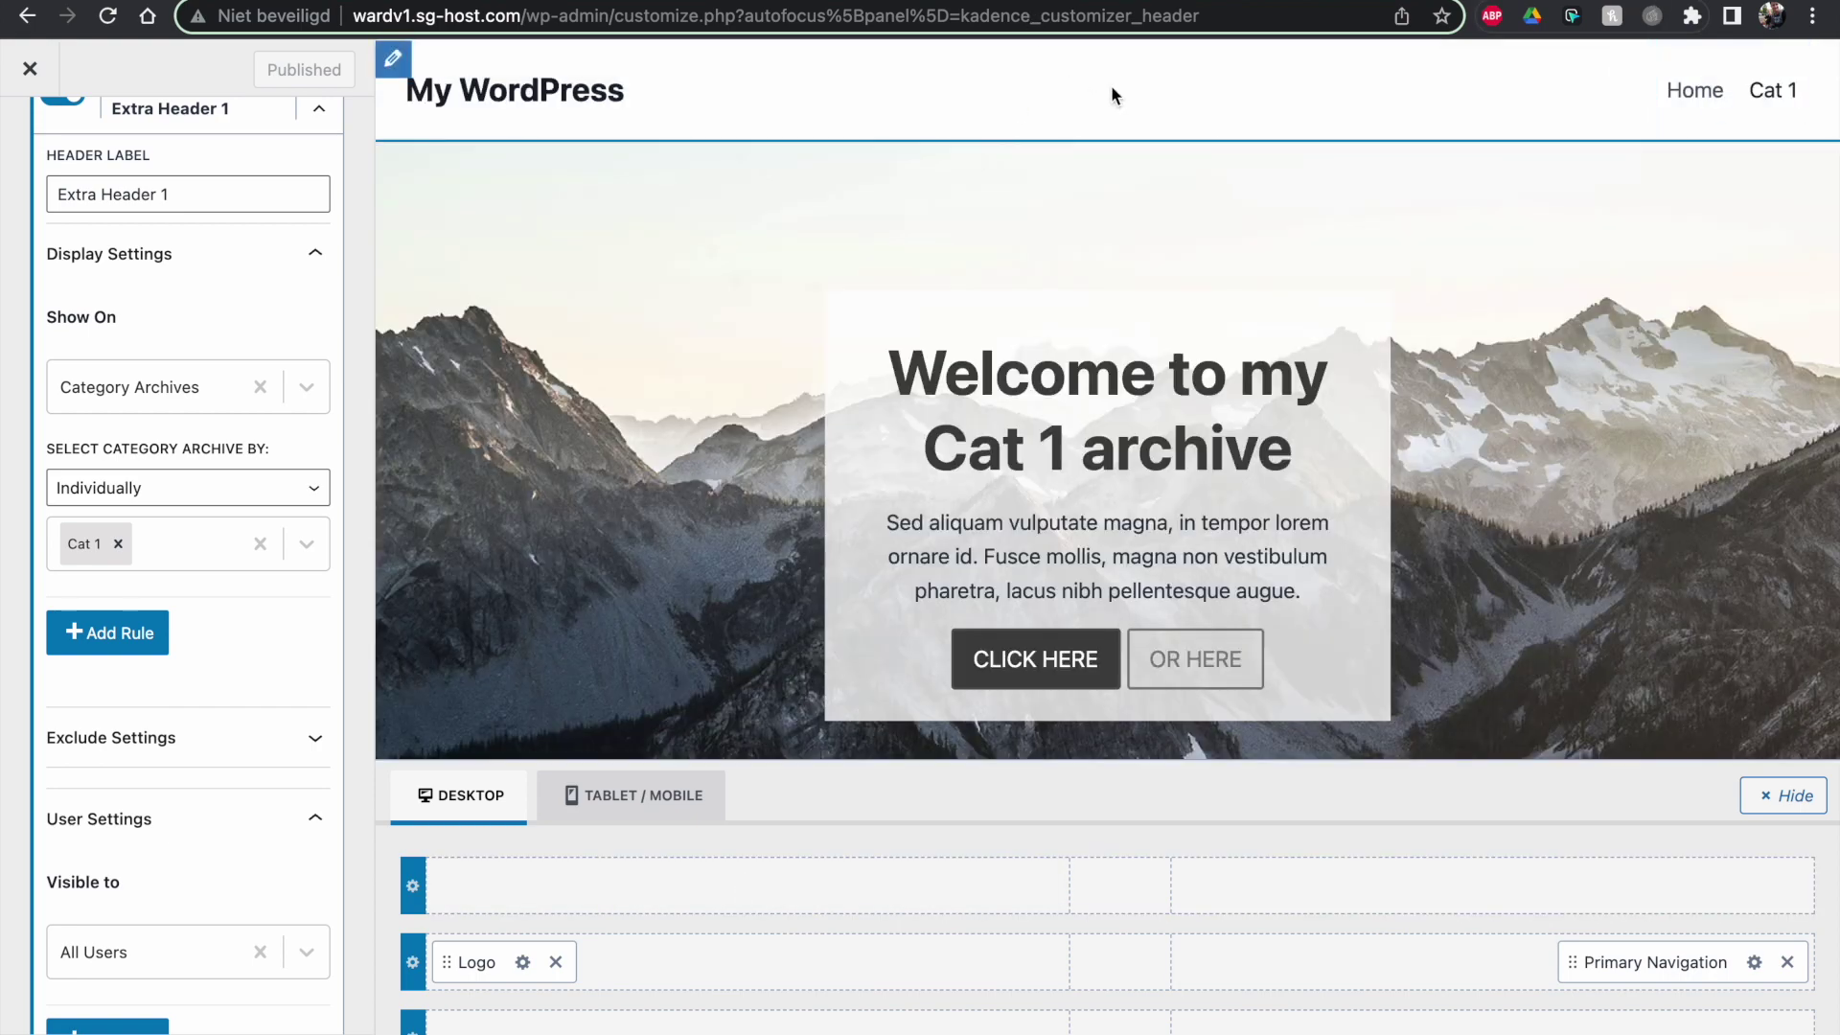
pyautogui.click(1336, 964)
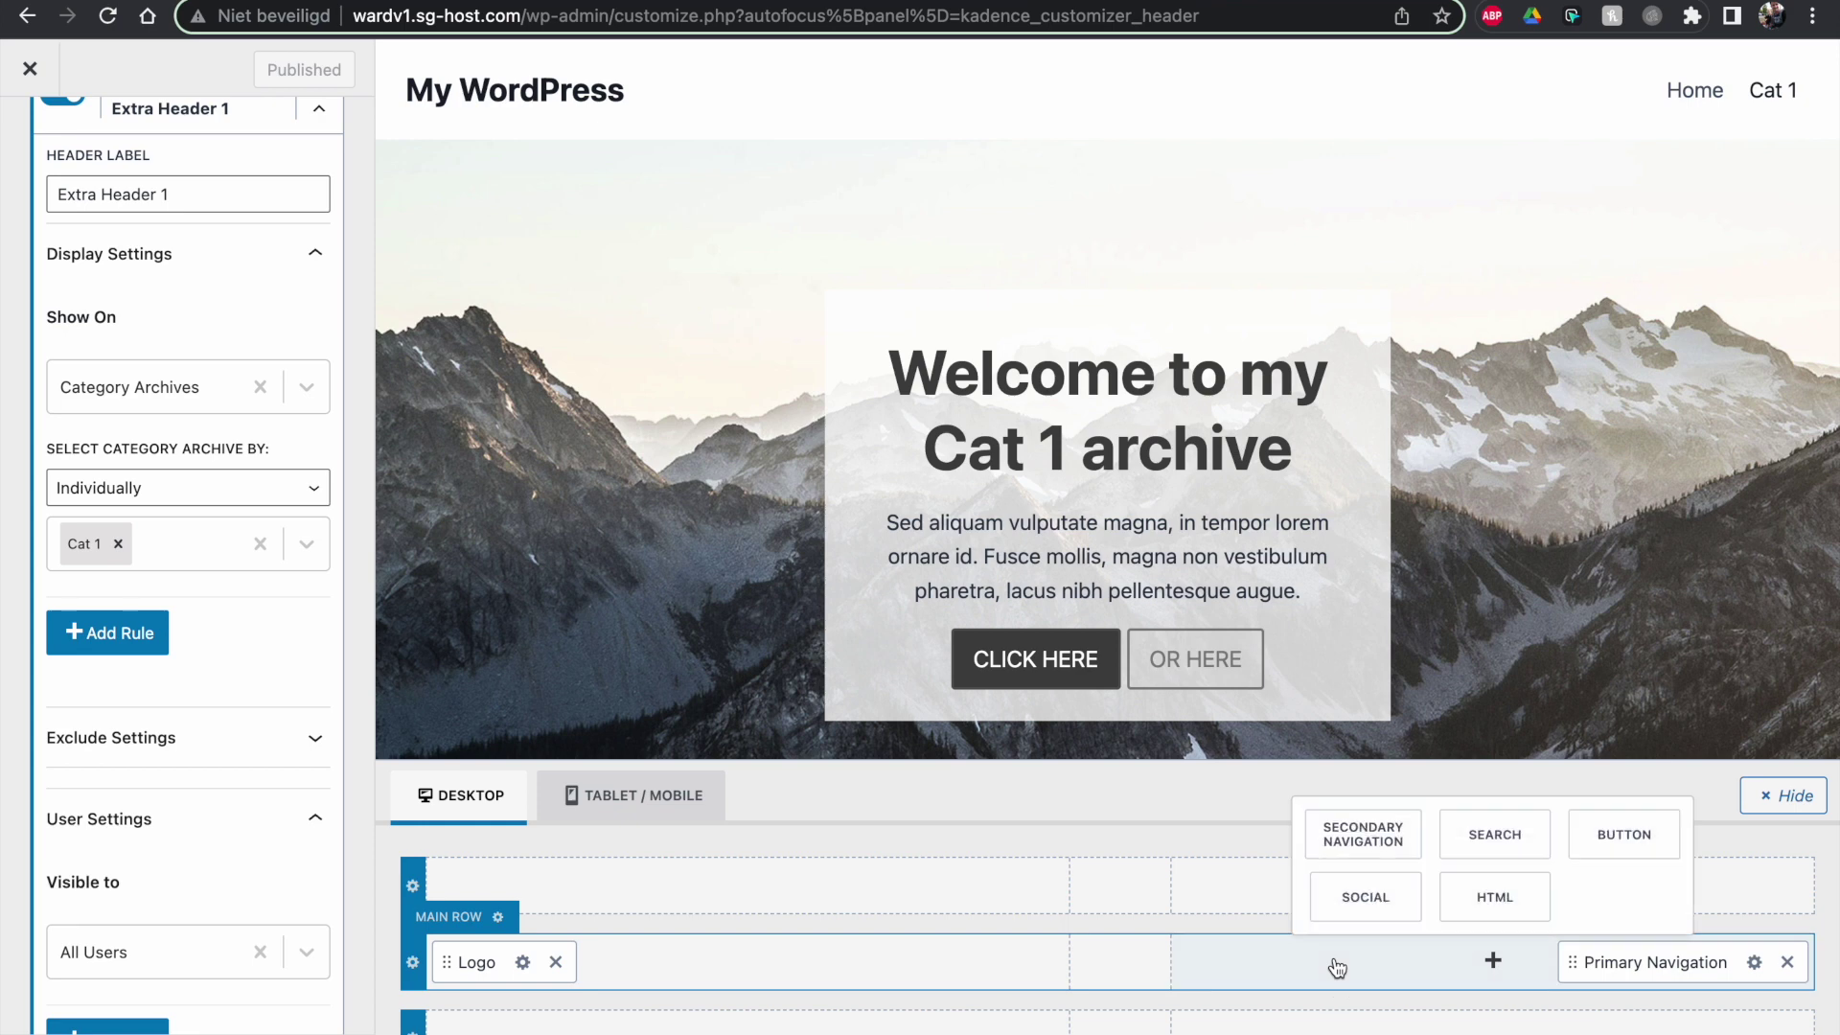
pyautogui.click(1503, 841)
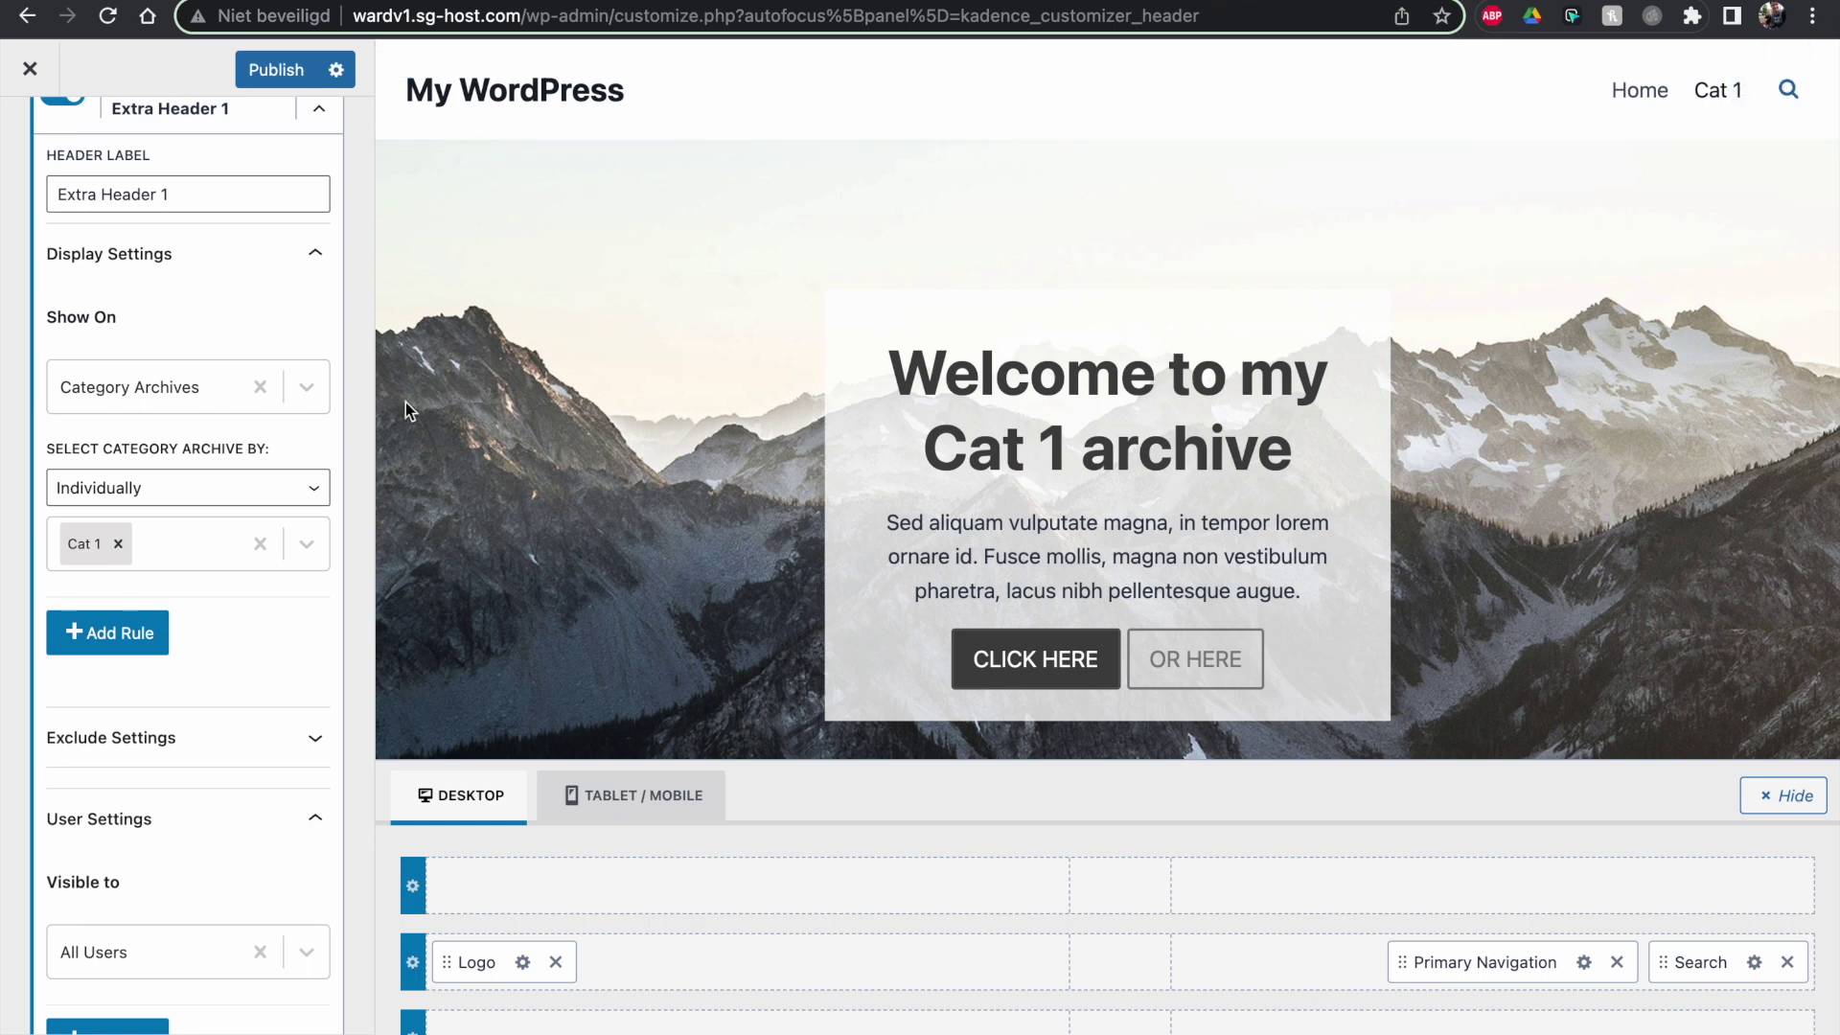
# Step: Replace the Logo with Social icons on the main row's left side
pyautogui.click(556, 962)
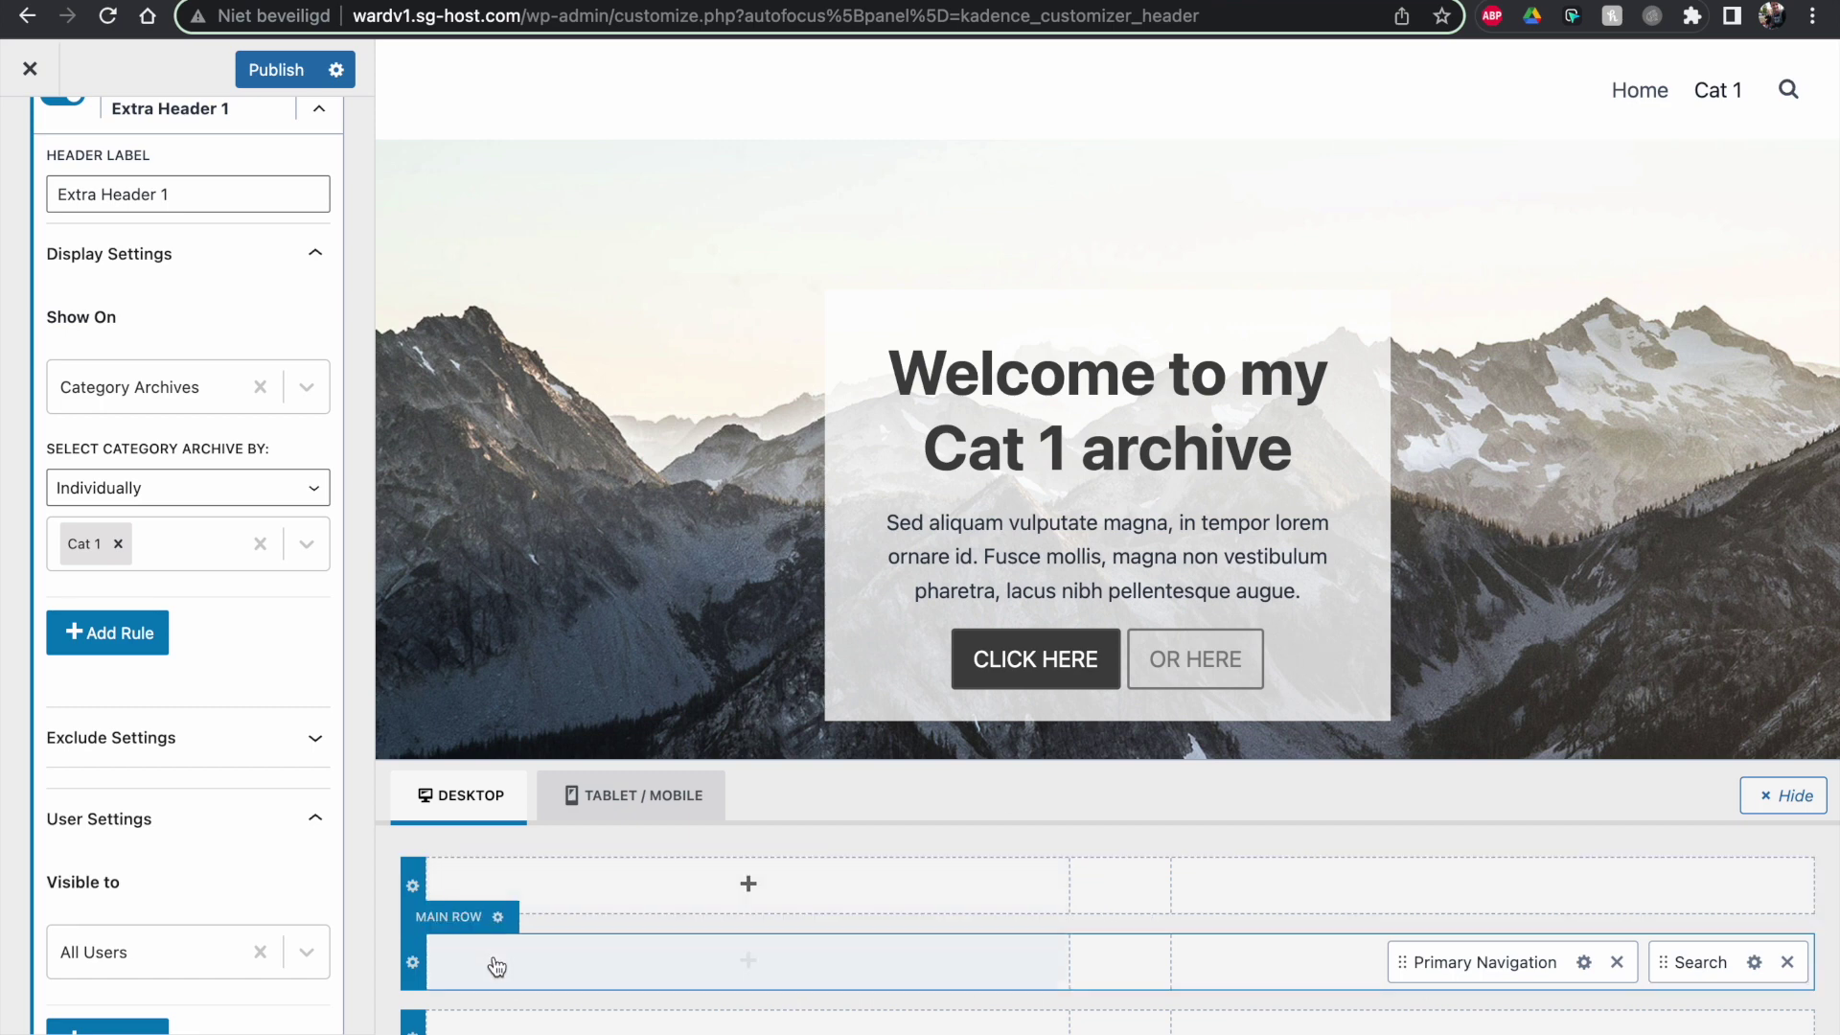
pyautogui.click(546, 966)
pyautogui.click(566, 905)
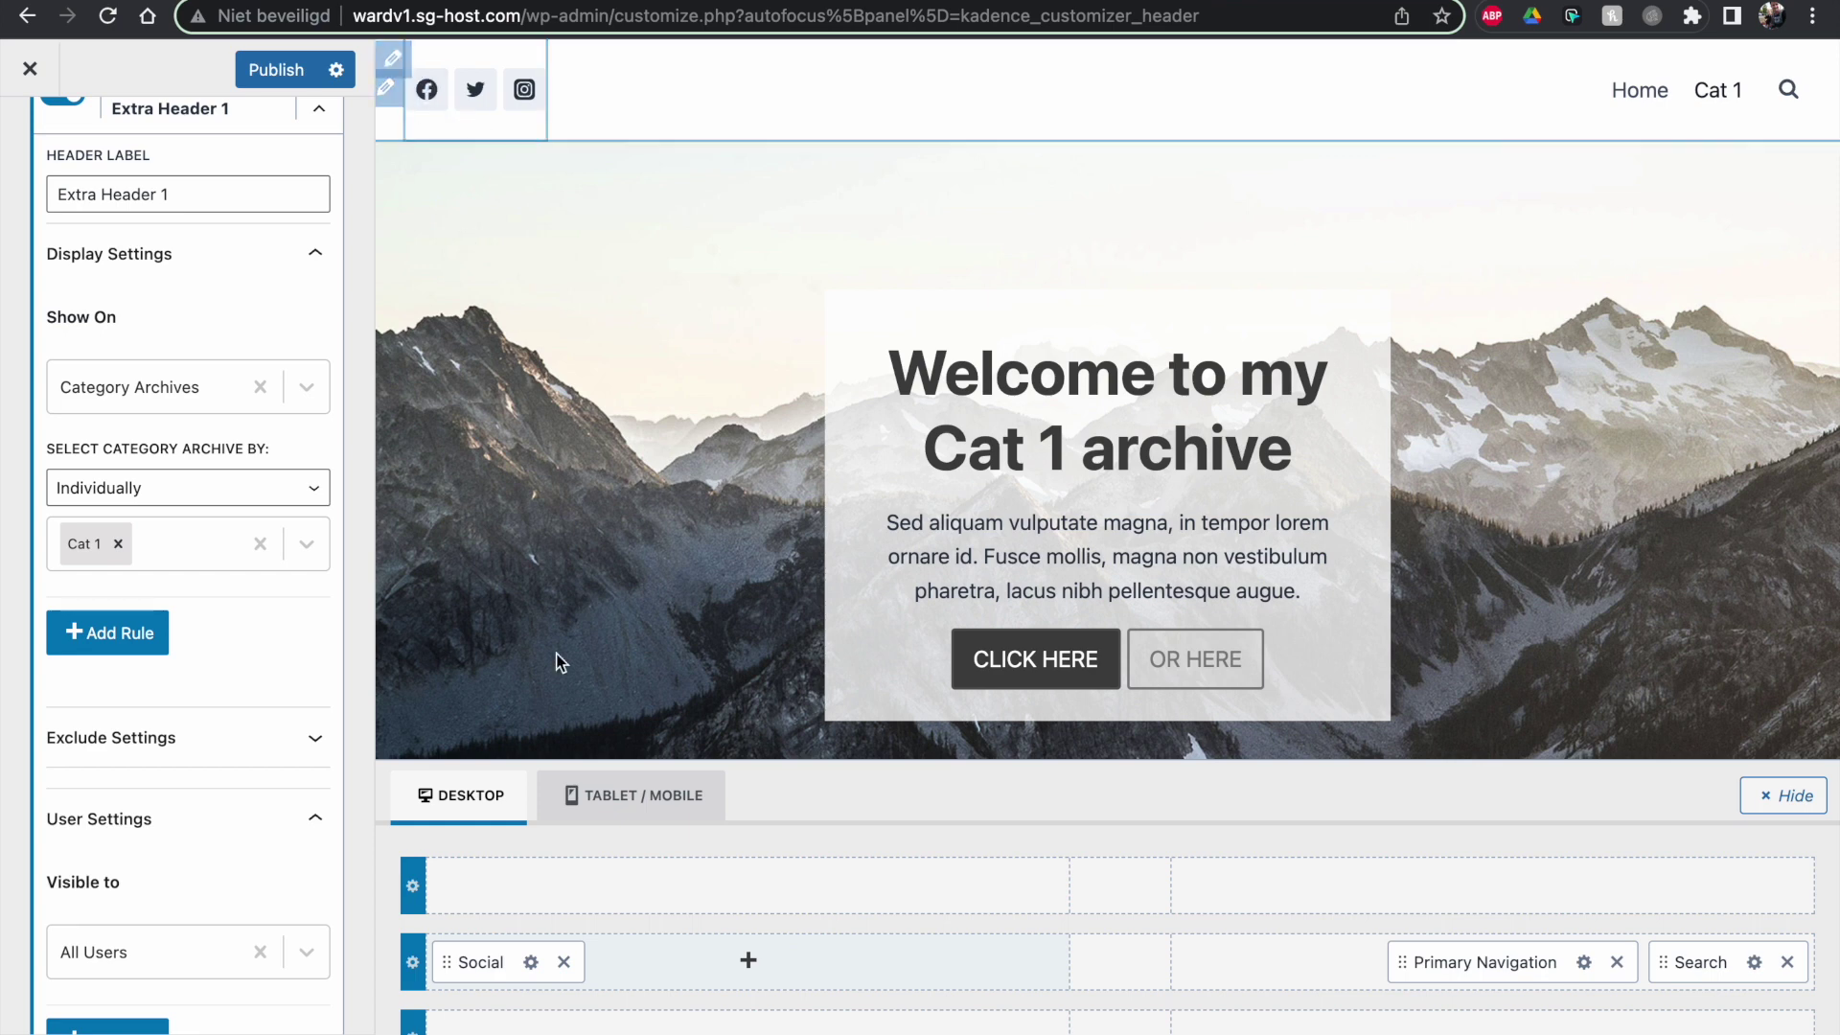
pyautogui.click(531, 962)
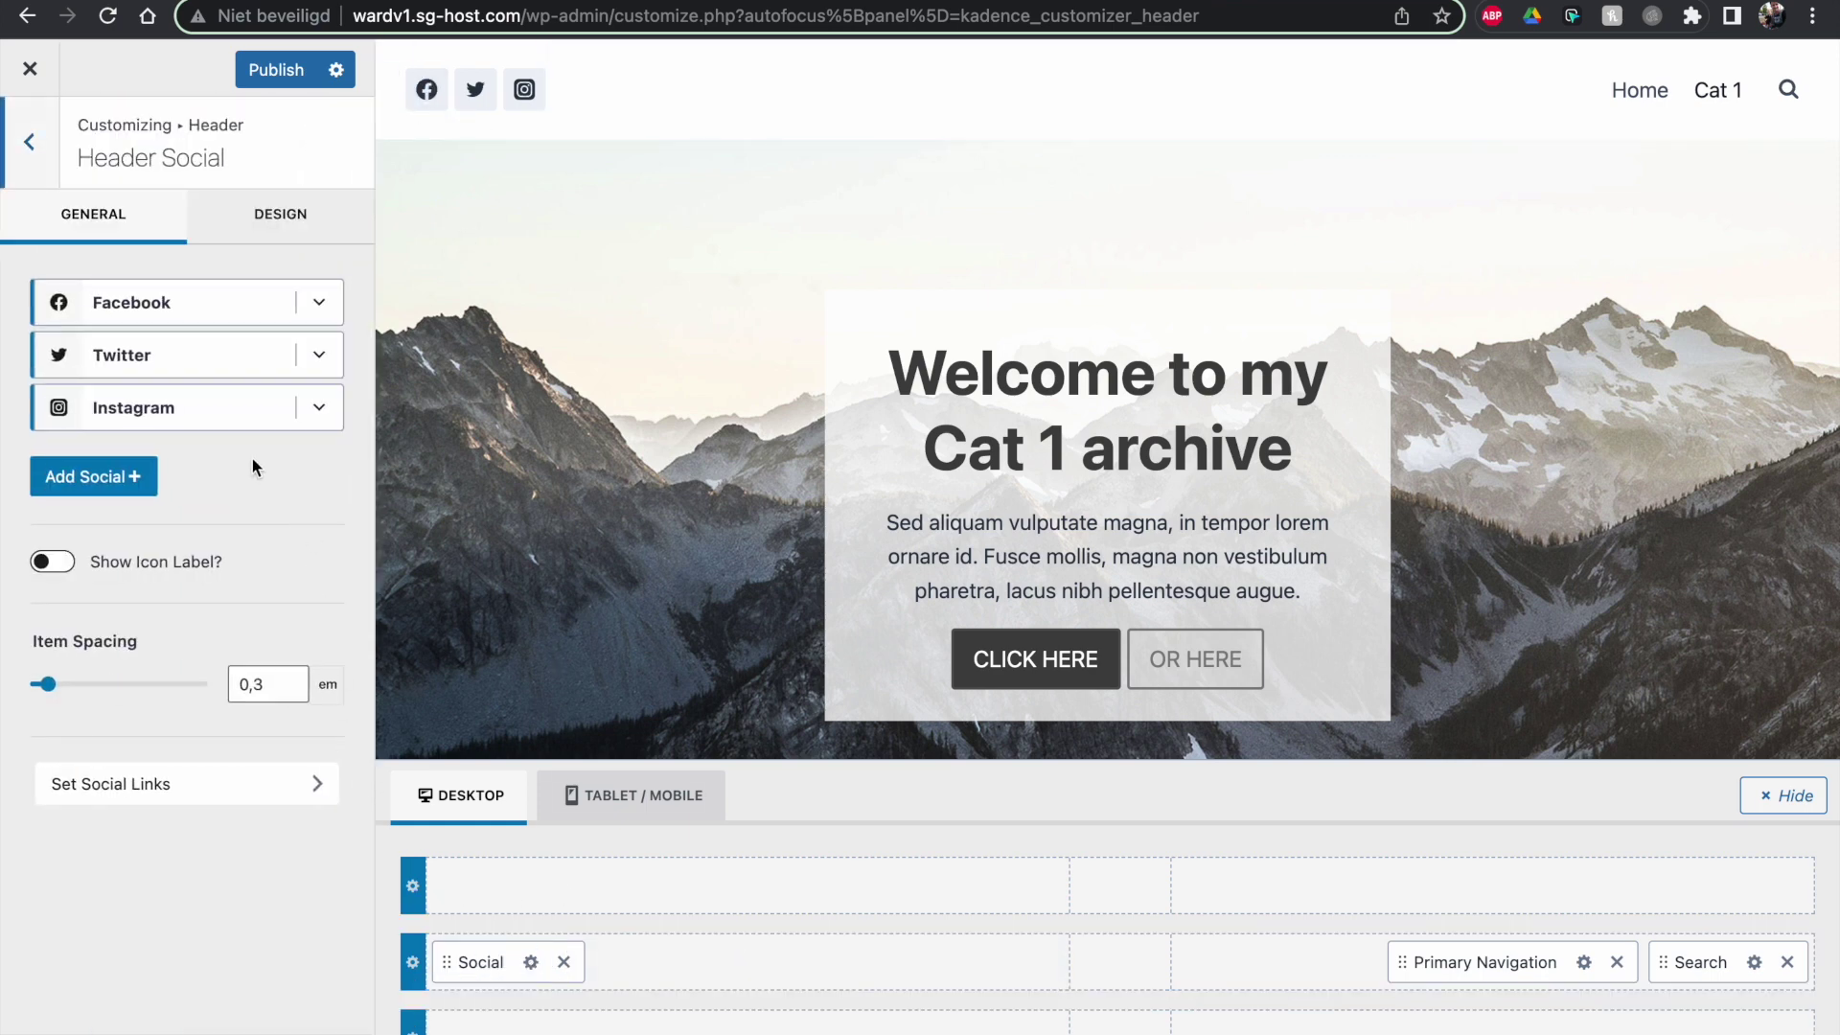
# Step: In the social icons' Design settings, set Use Brand Colors? to On Hover
pyautogui.click(324, 412)
pyautogui.click(326, 425)
pyautogui.click(301, 235)
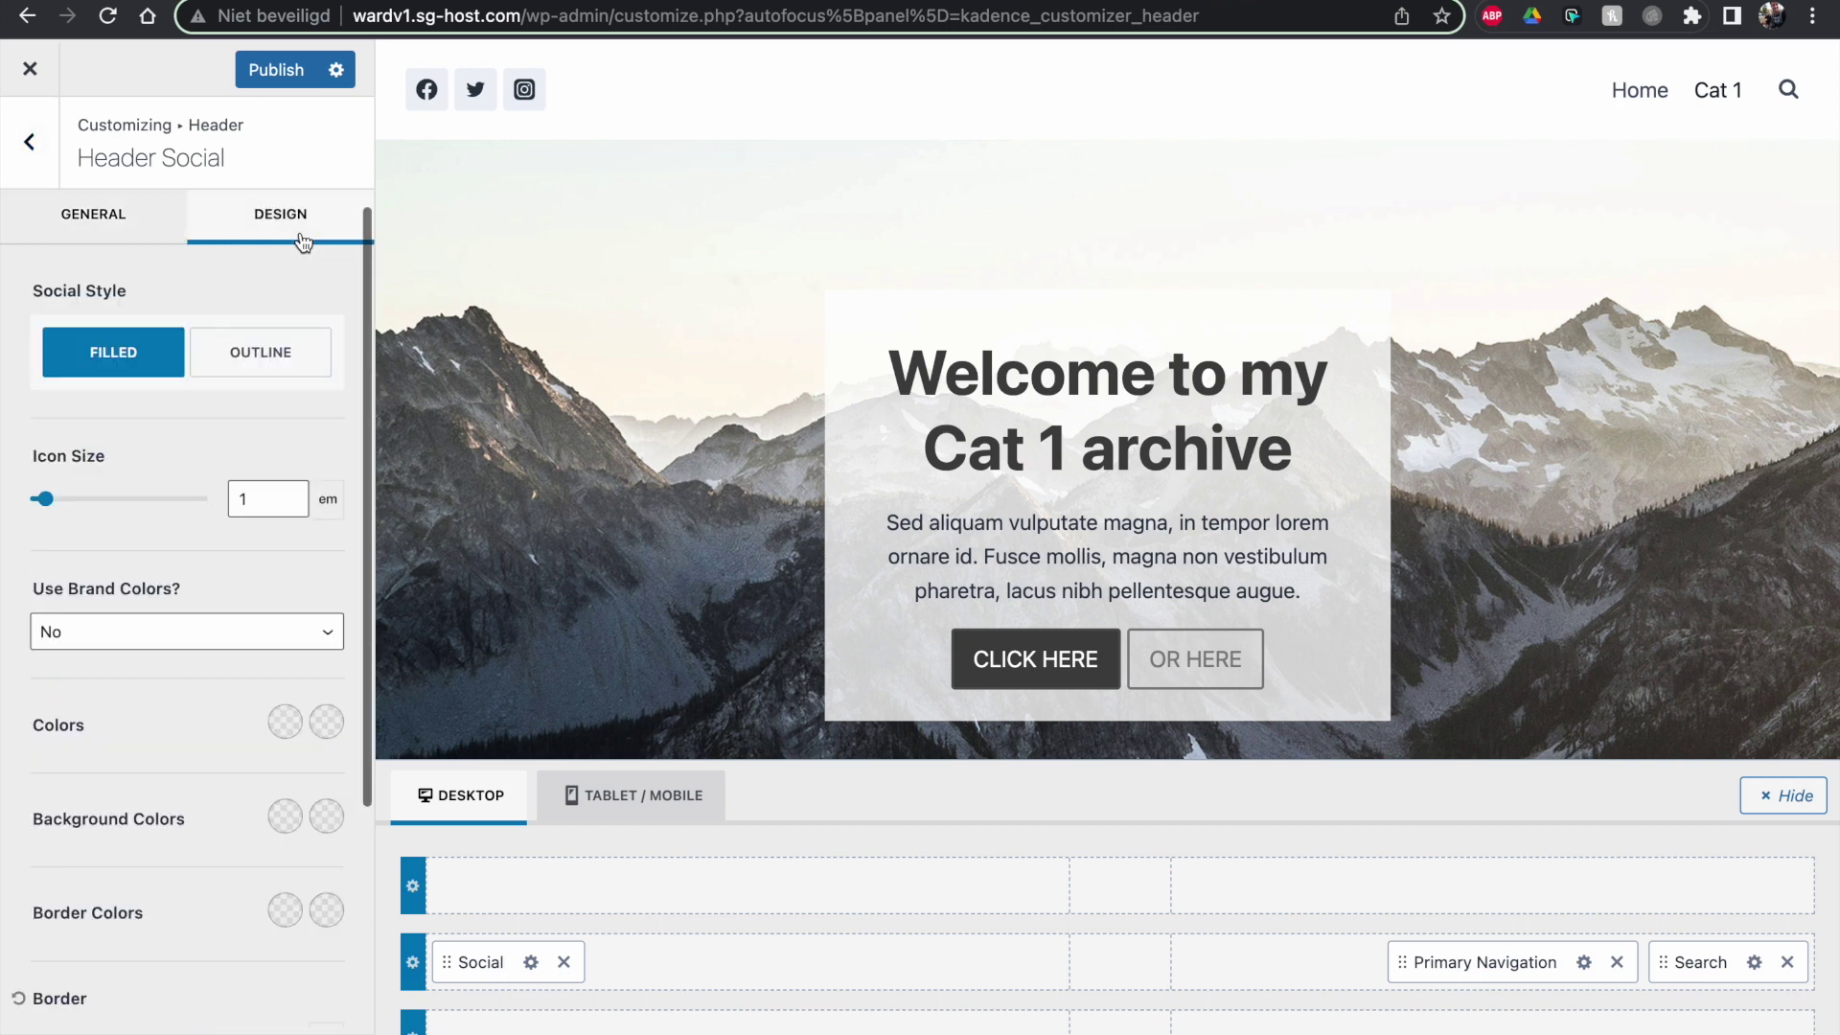
pyautogui.scroll(-4, 178, 404)
pyautogui.click(178, 404)
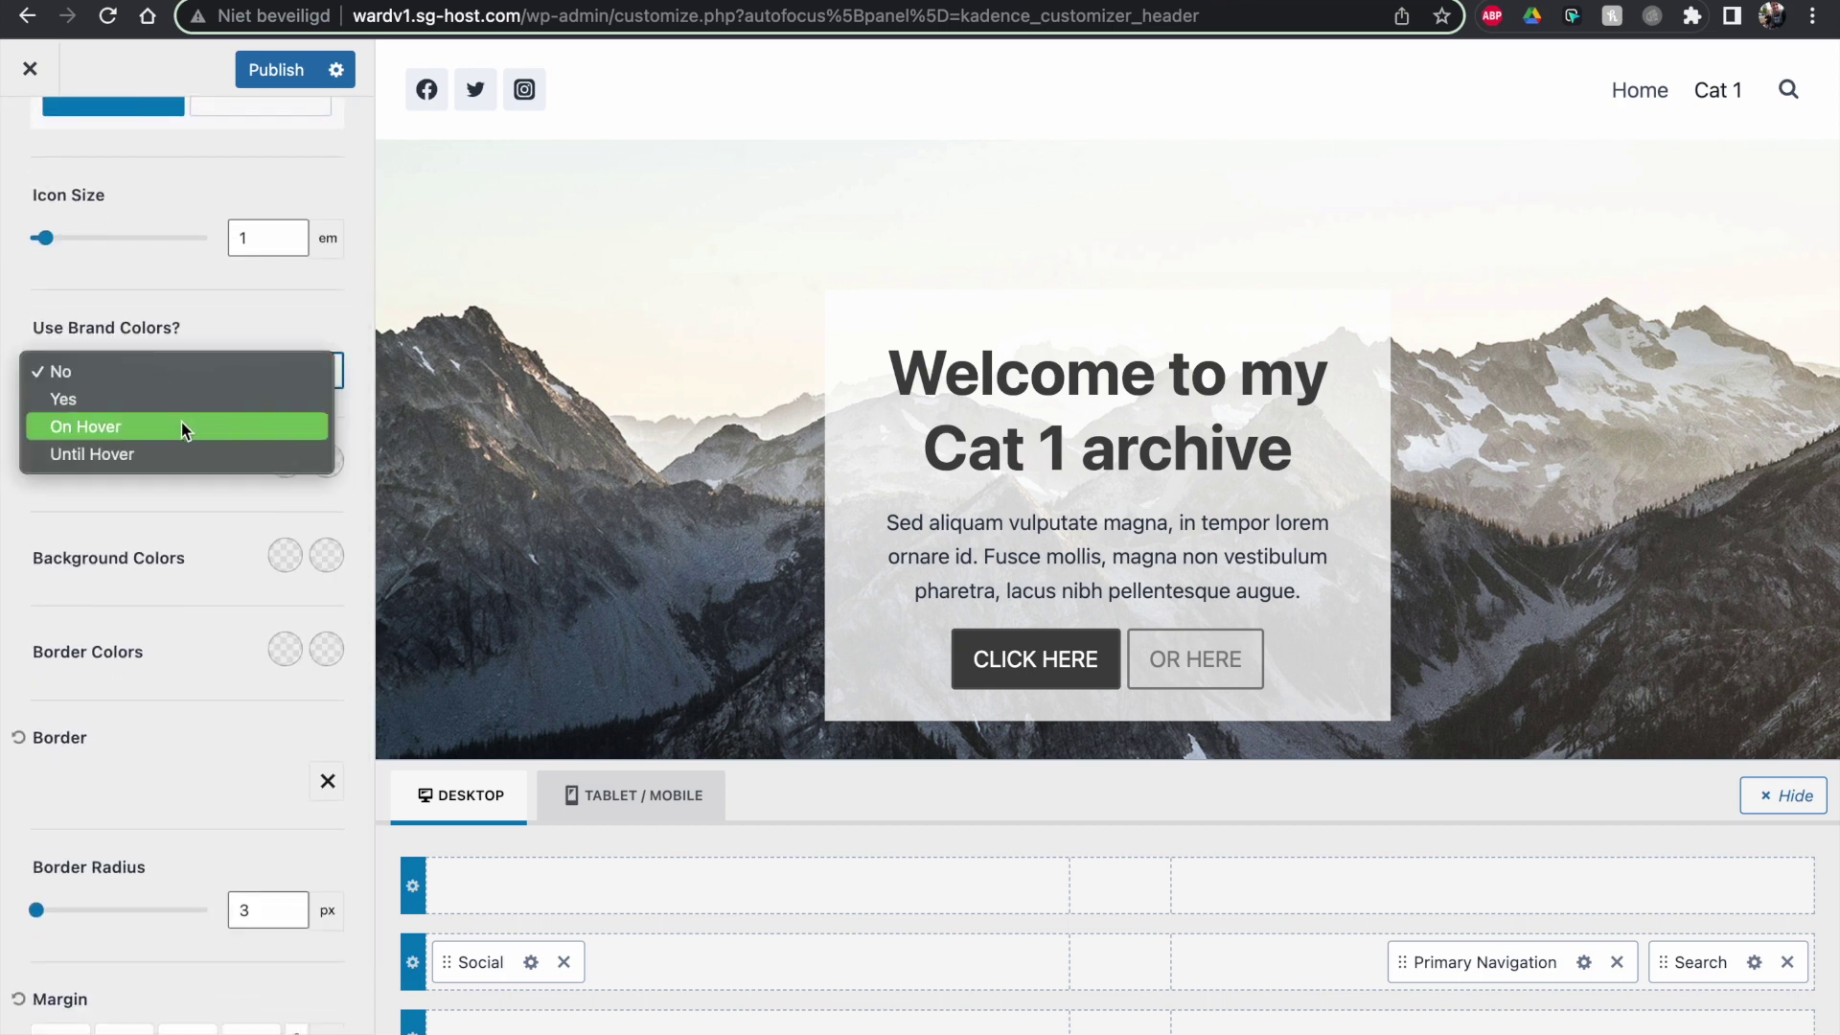
pyautogui.click(161, 577)
pyautogui.click(146, 375)
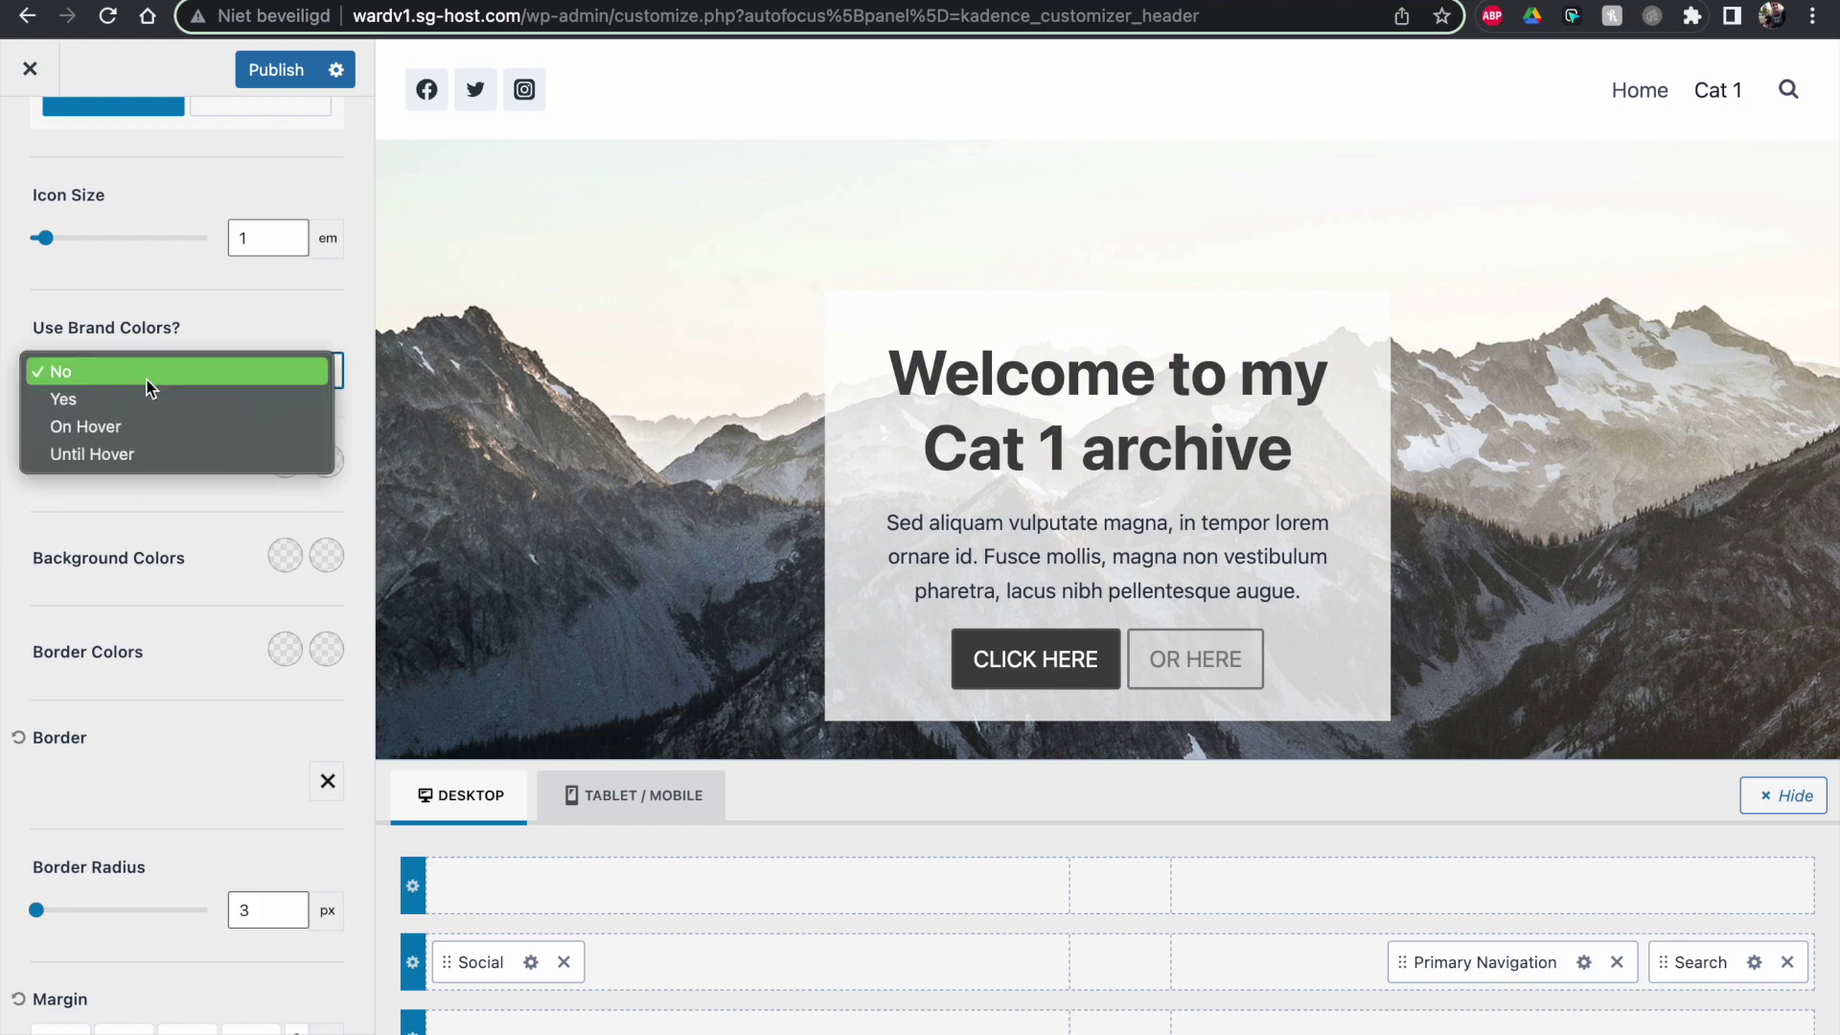
pyautogui.click(143, 425)
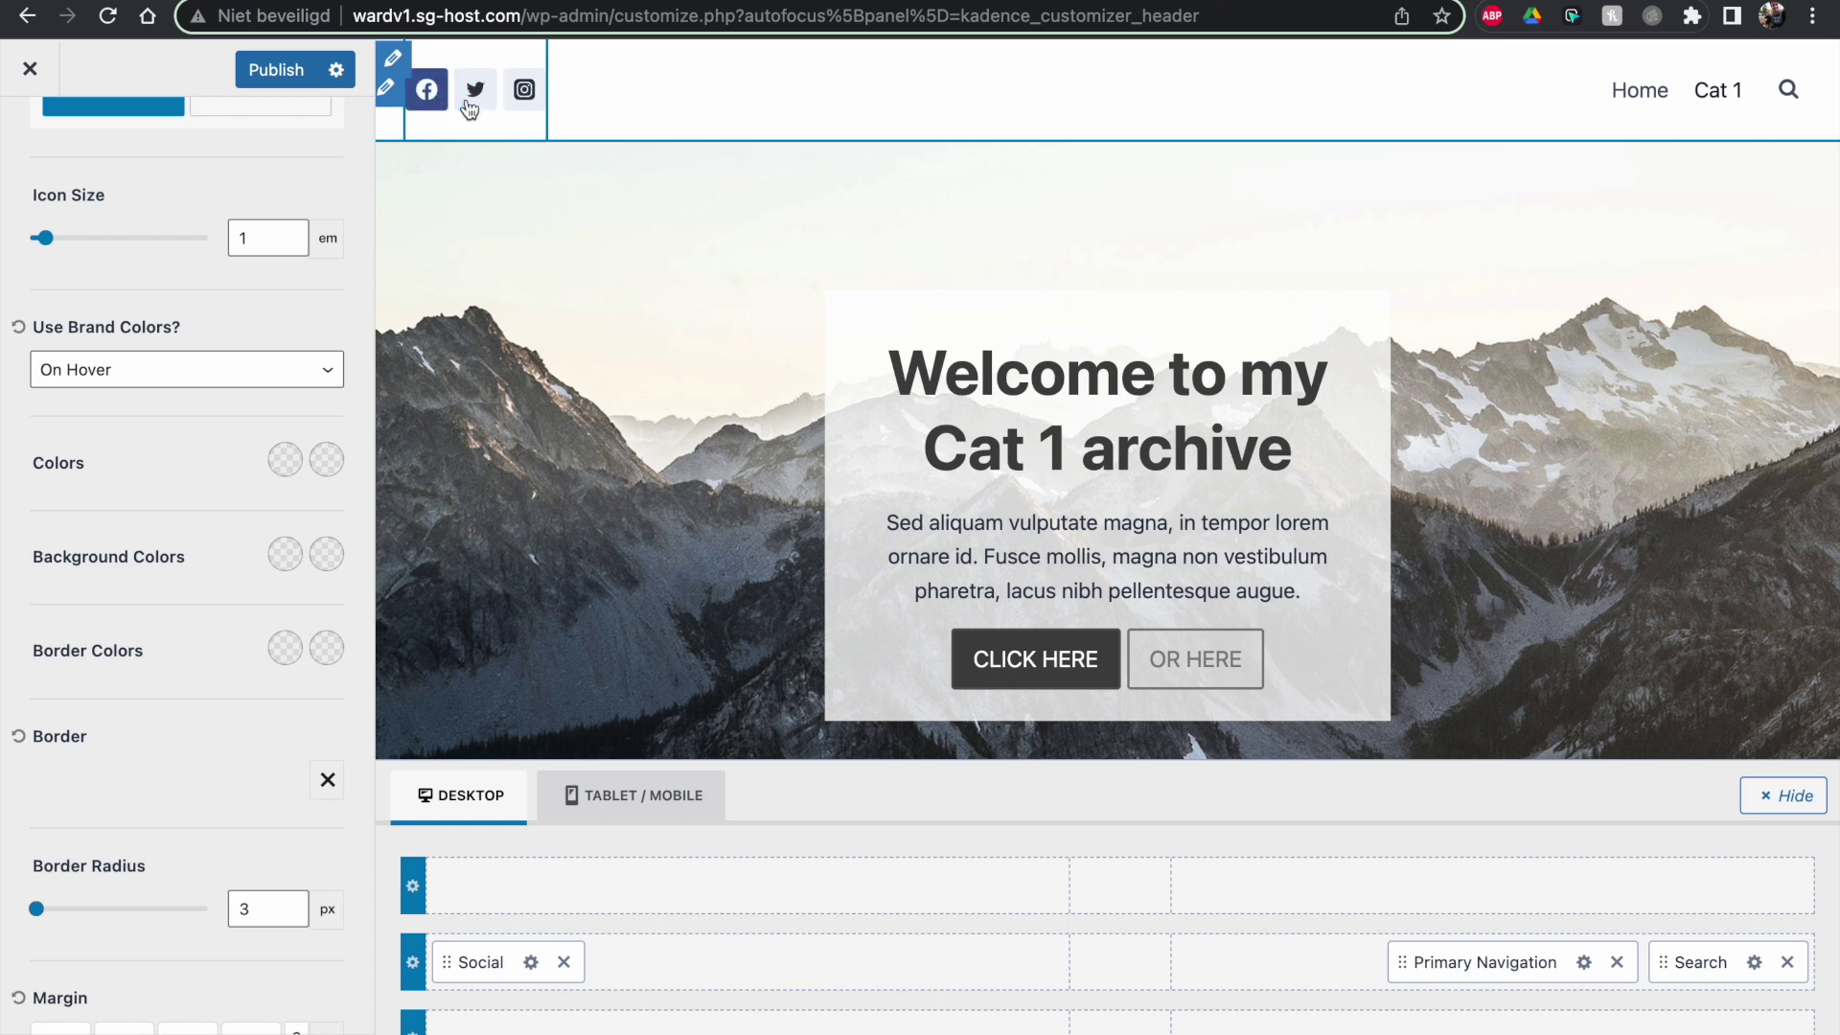
pyautogui.scroll(-1, 174, 389)
pyautogui.scroll(4, 175, 389)
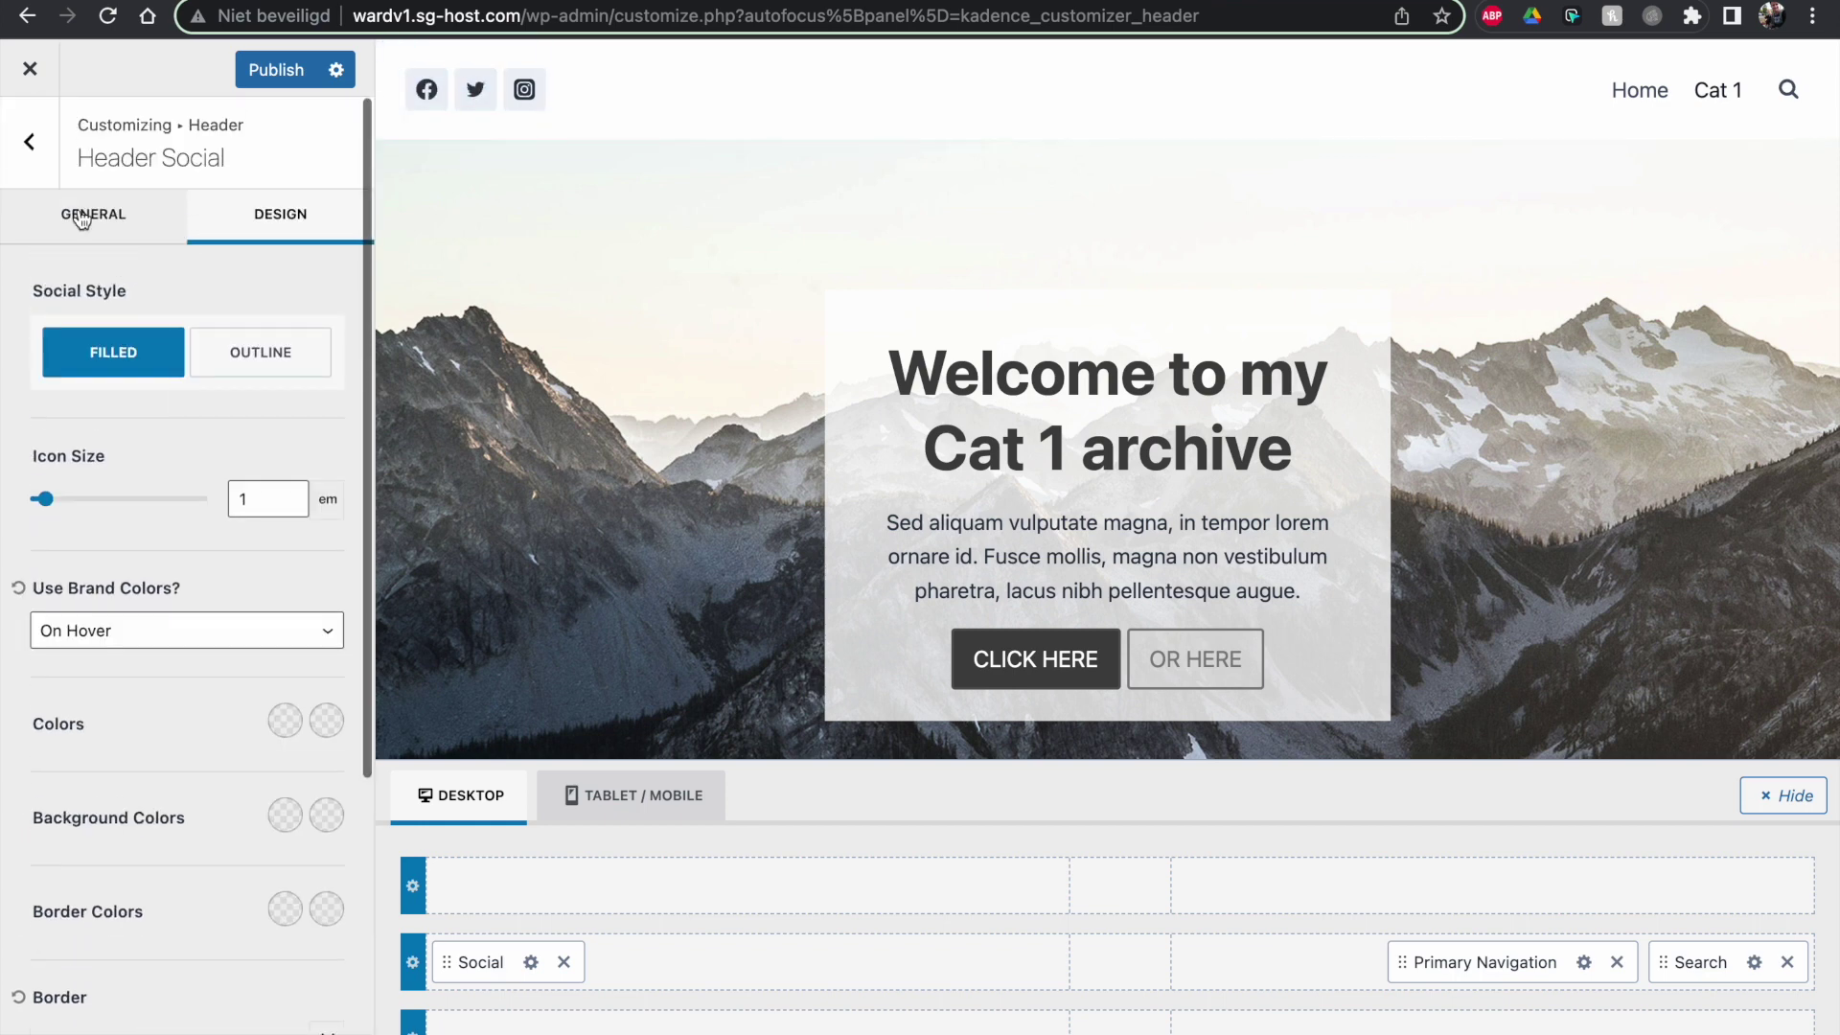
# Step: Set Enable Sticky Header to Yes - Only Main Row
pyautogui.click(23, 156)
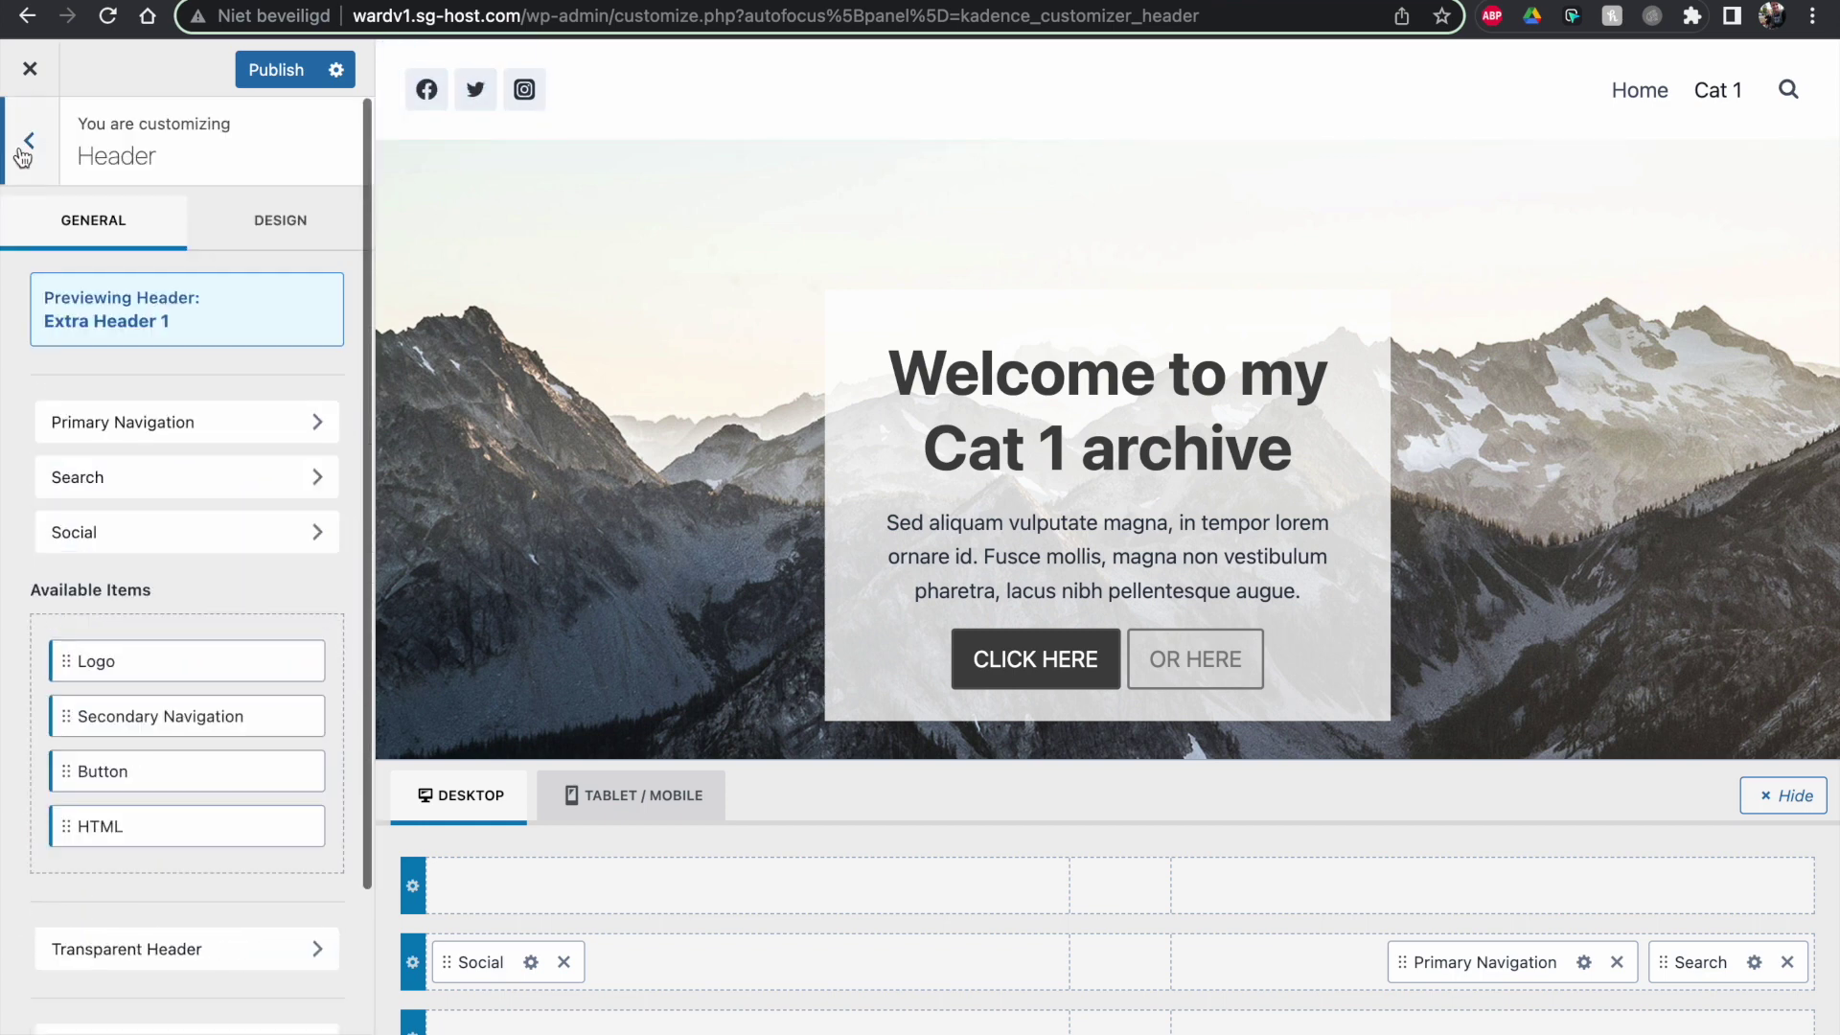
pyautogui.scroll(-2, 71, 559)
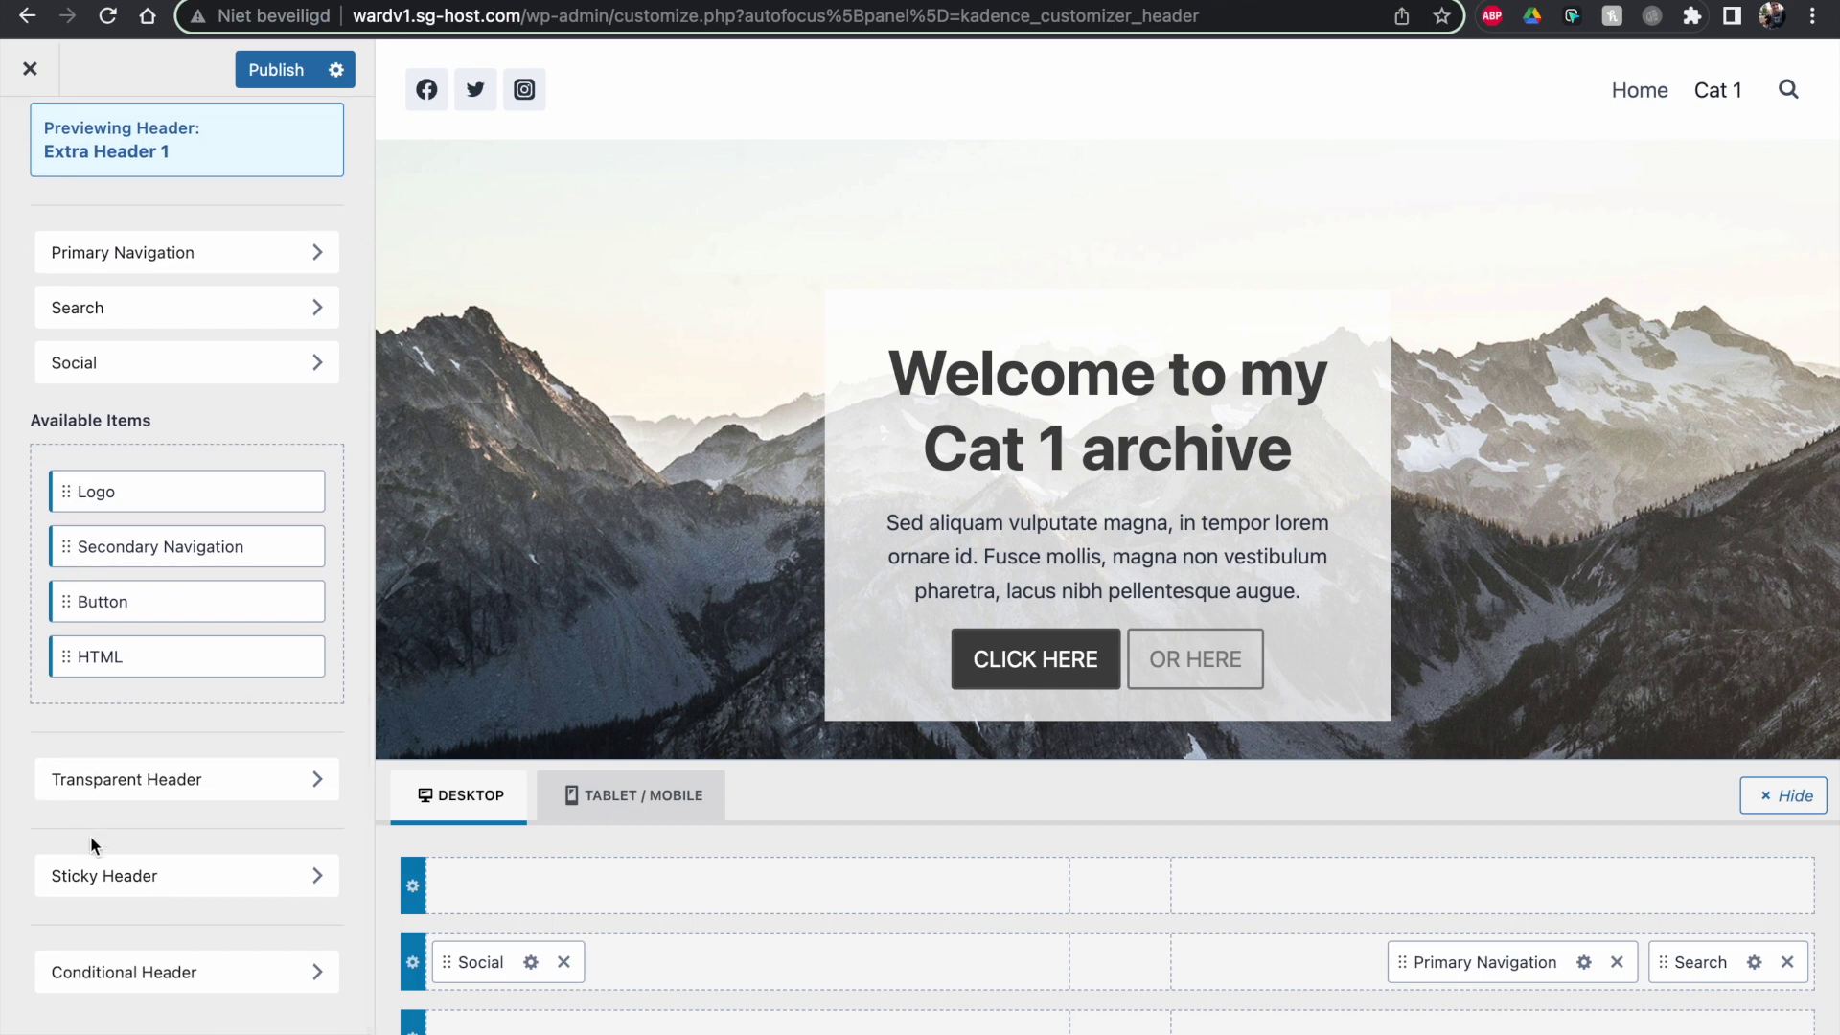
pyautogui.click(122, 874)
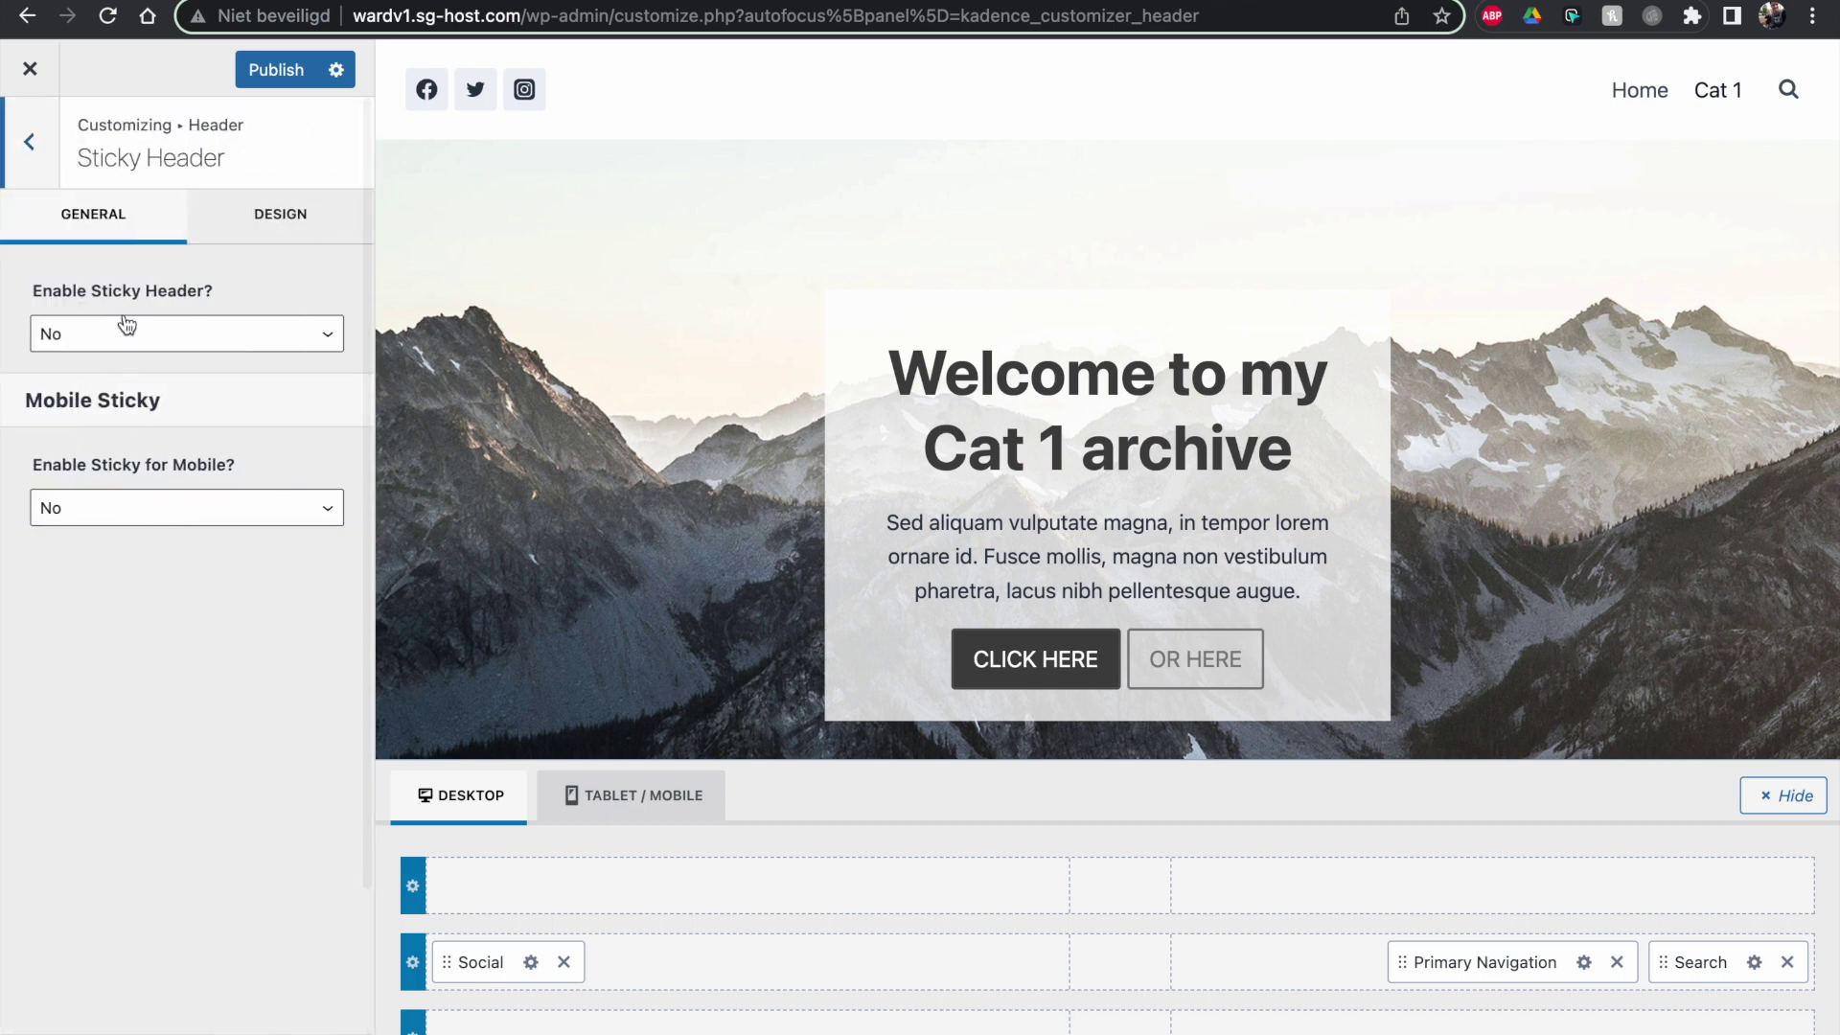
pyautogui.click(122, 333)
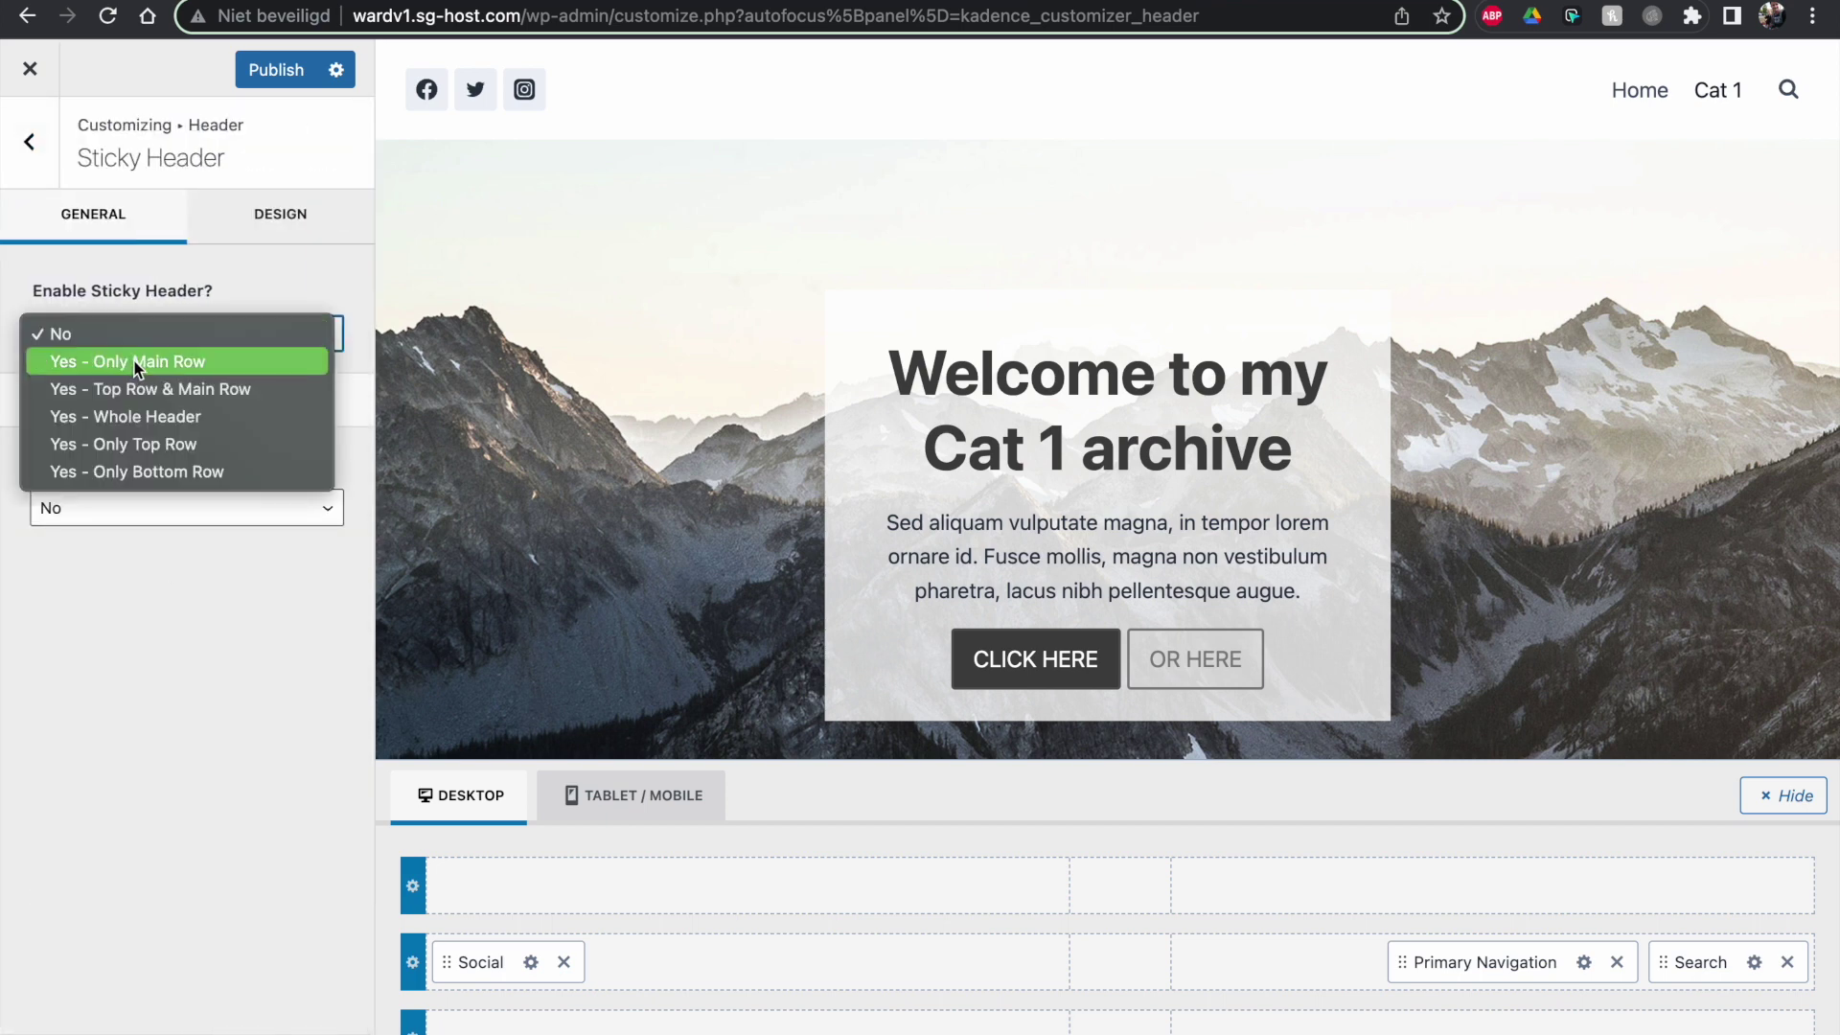
pyautogui.click(136, 362)
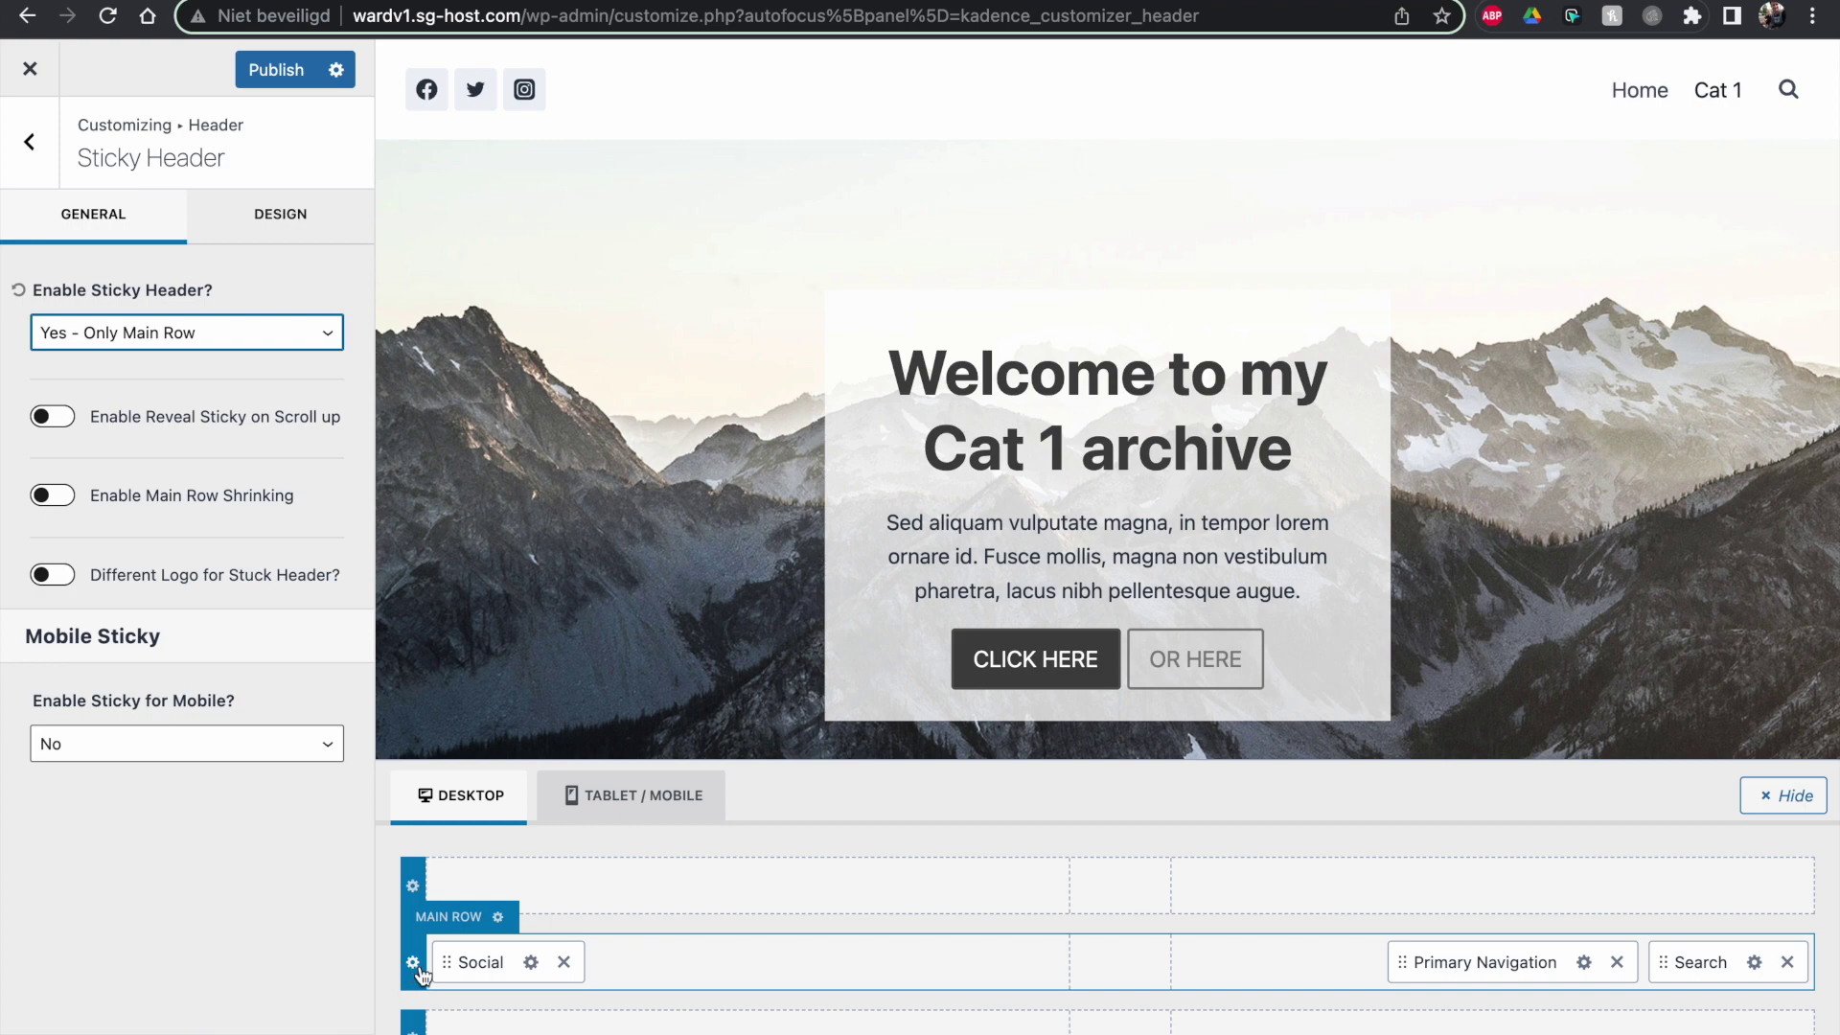
# Step: Enable main row shrinking to 60 px, publish, and exit the Customizer
pyautogui.click(51, 495)
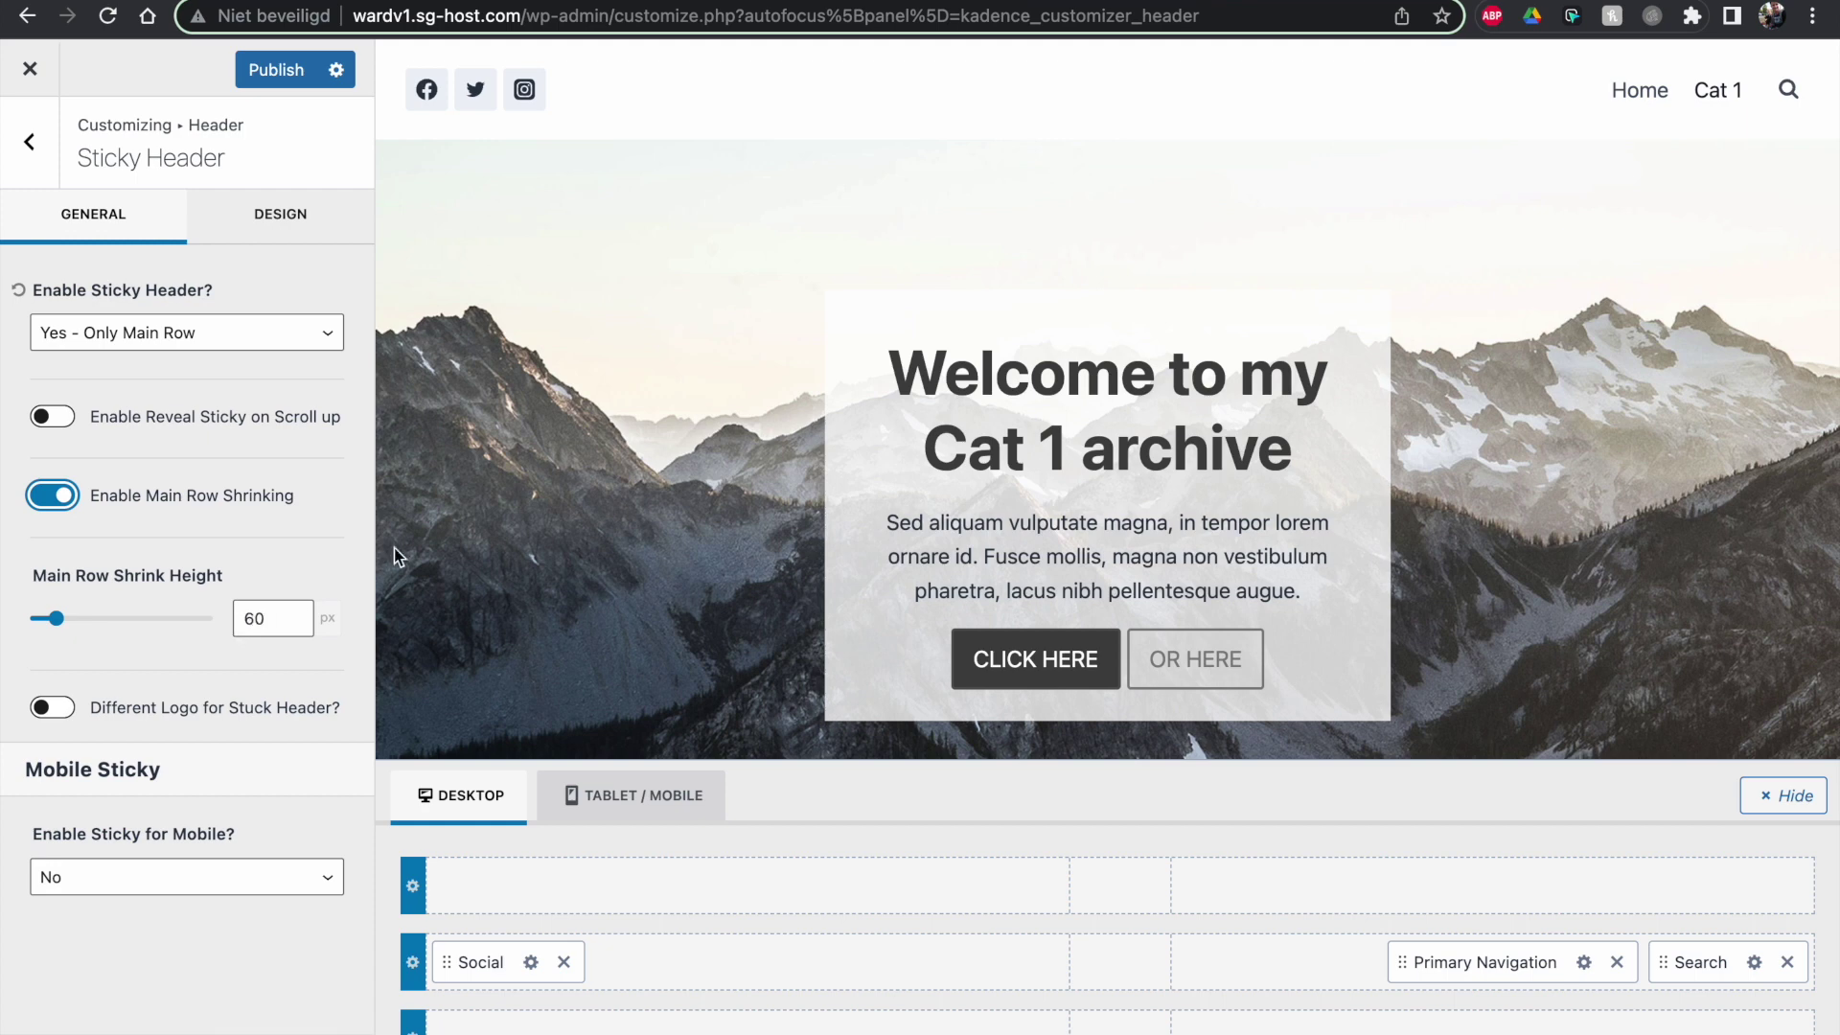
pyautogui.scroll(-3, 688, 558)
pyautogui.scroll(3, 687, 557)
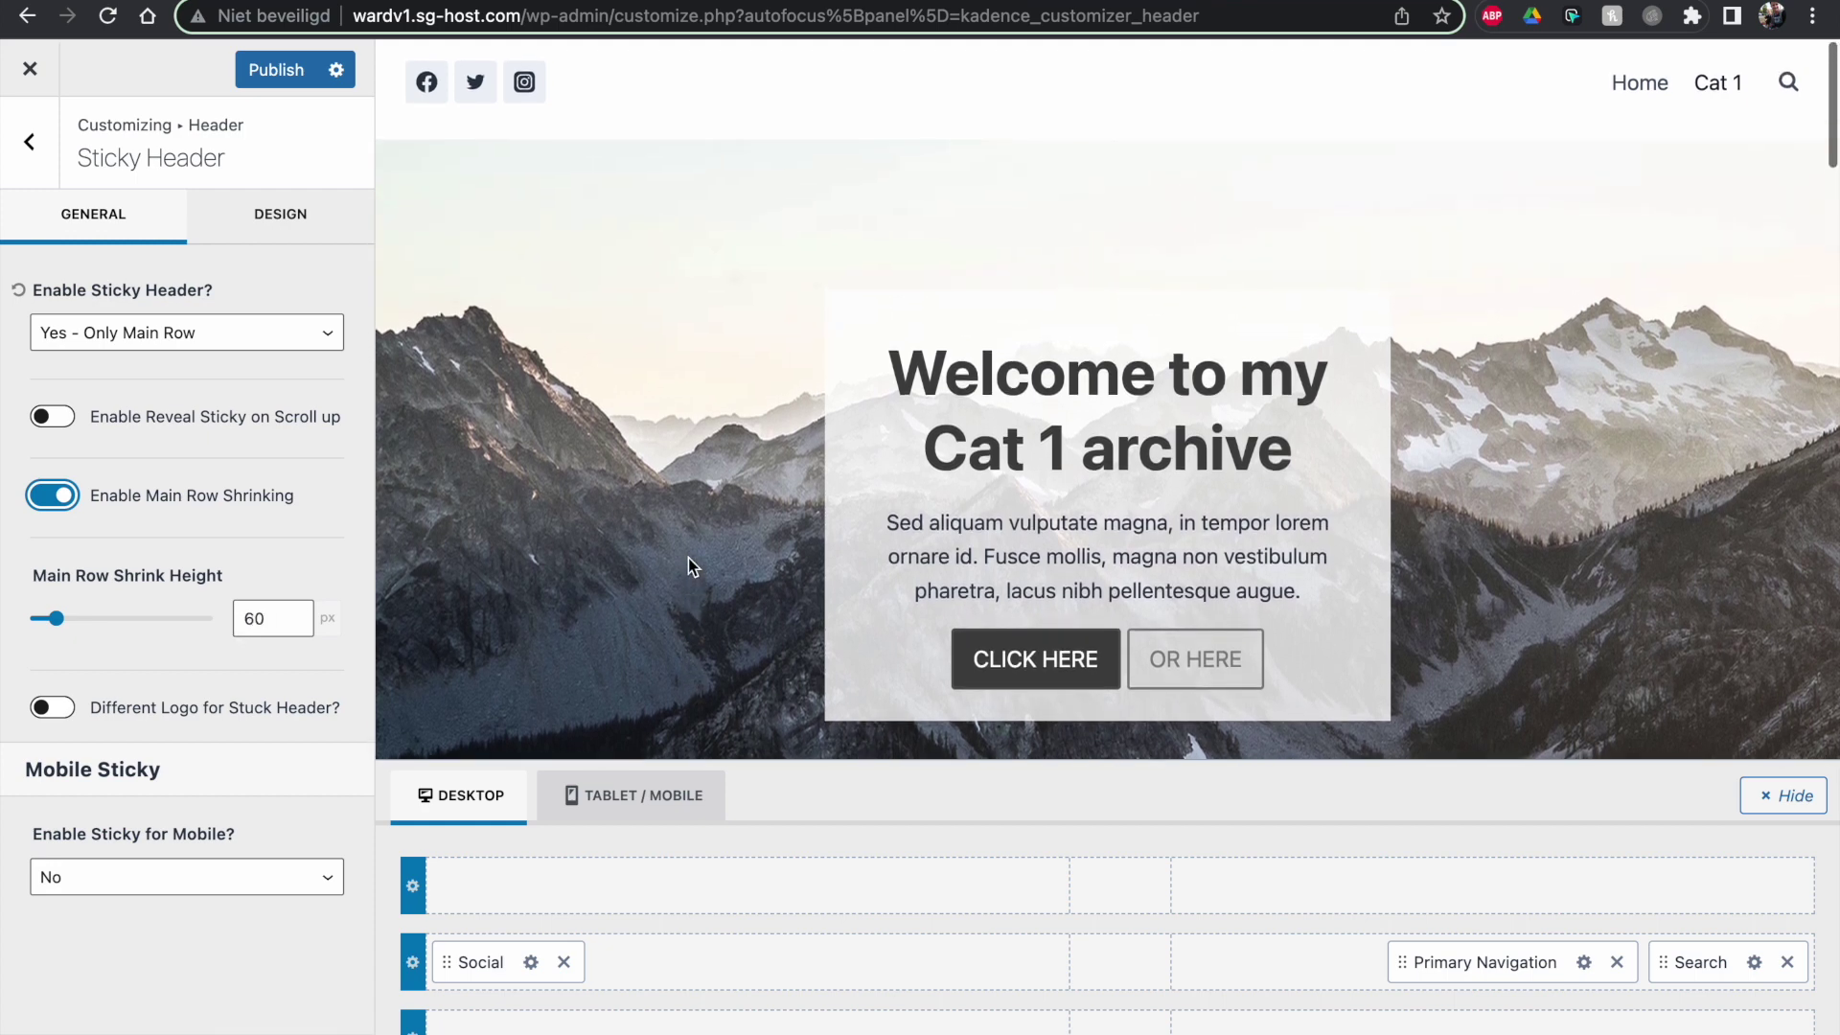
pyautogui.scroll(-2, 687, 558)
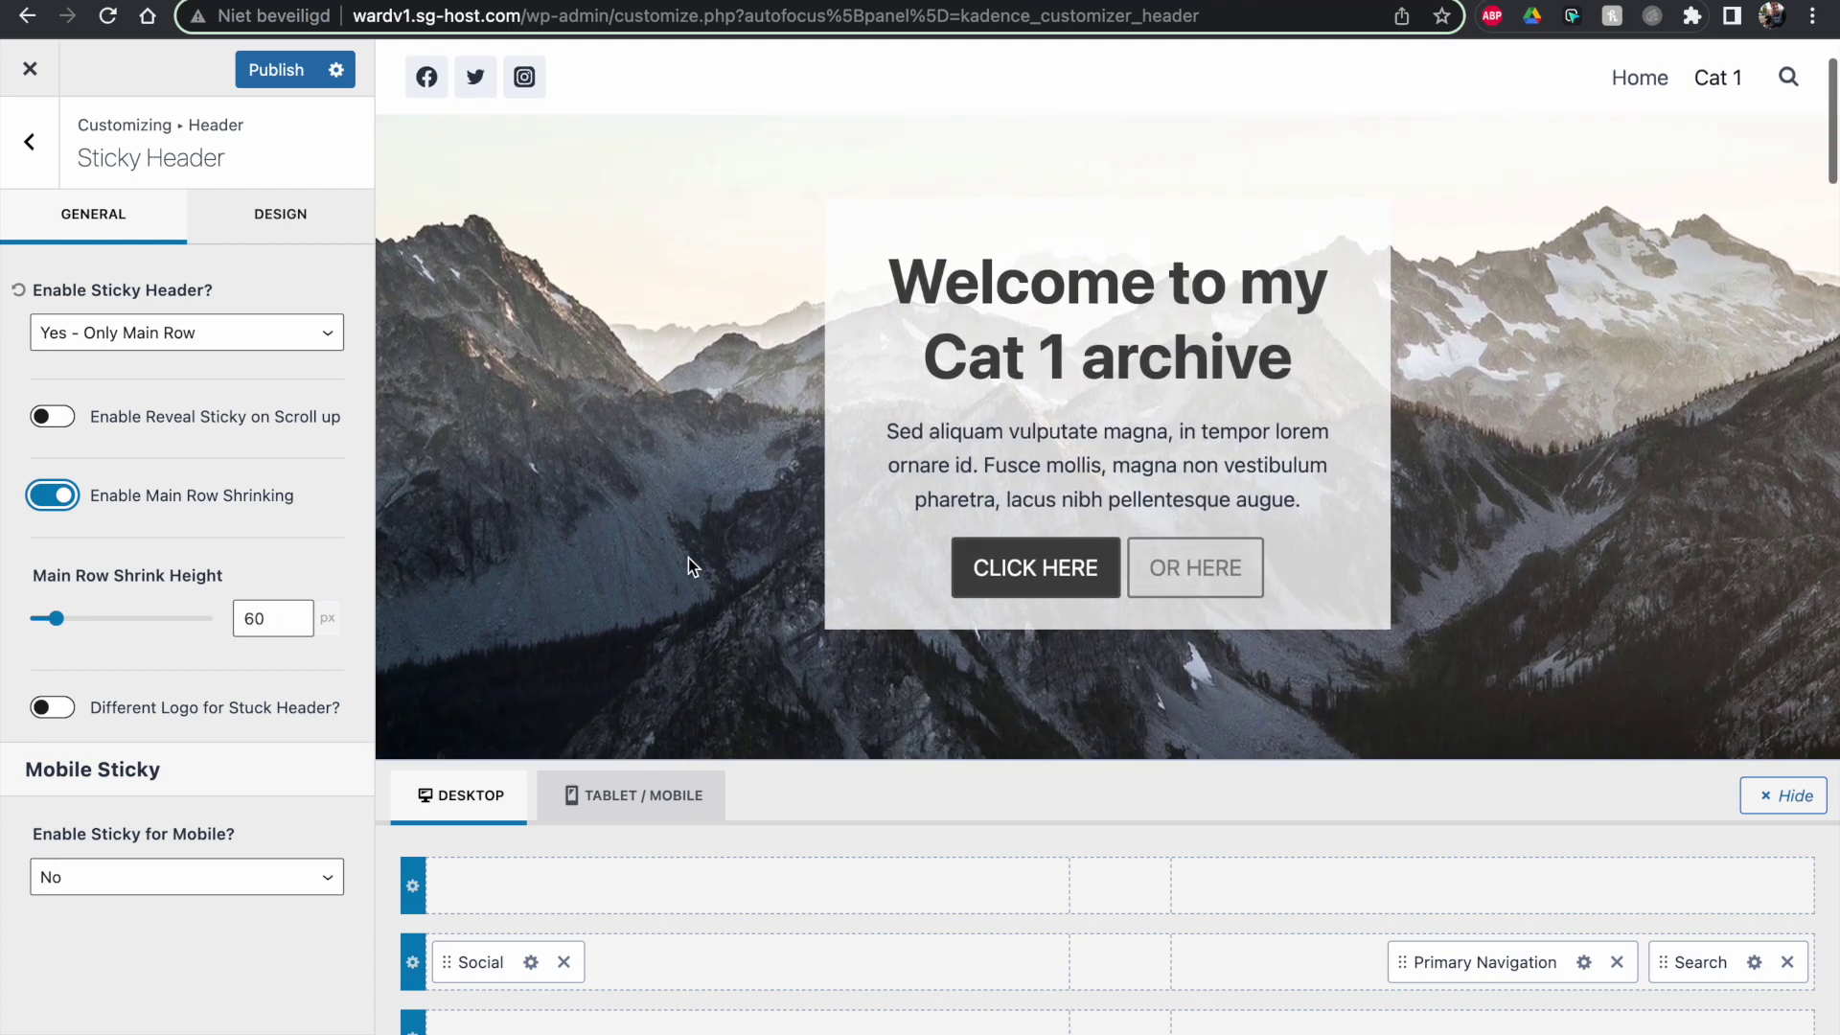
pyautogui.scroll(3, 688, 557)
pyautogui.click(265, 75)
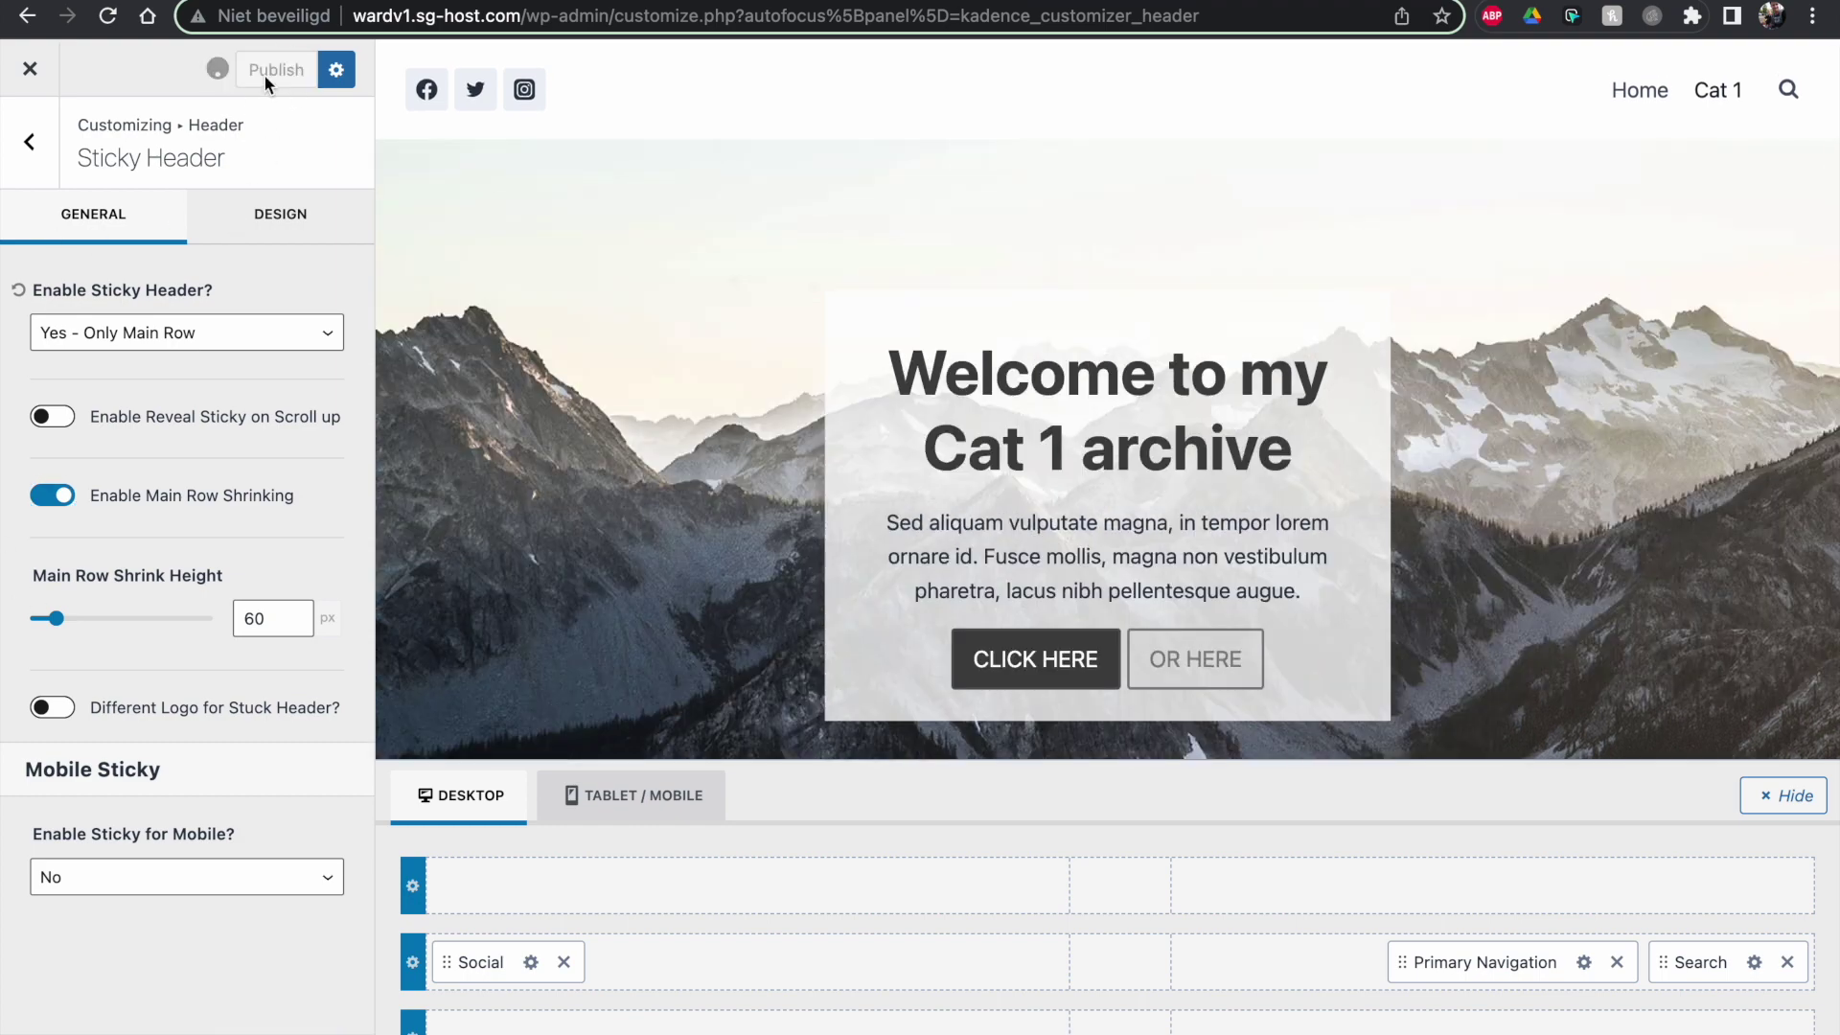
pyautogui.click(29, 68)
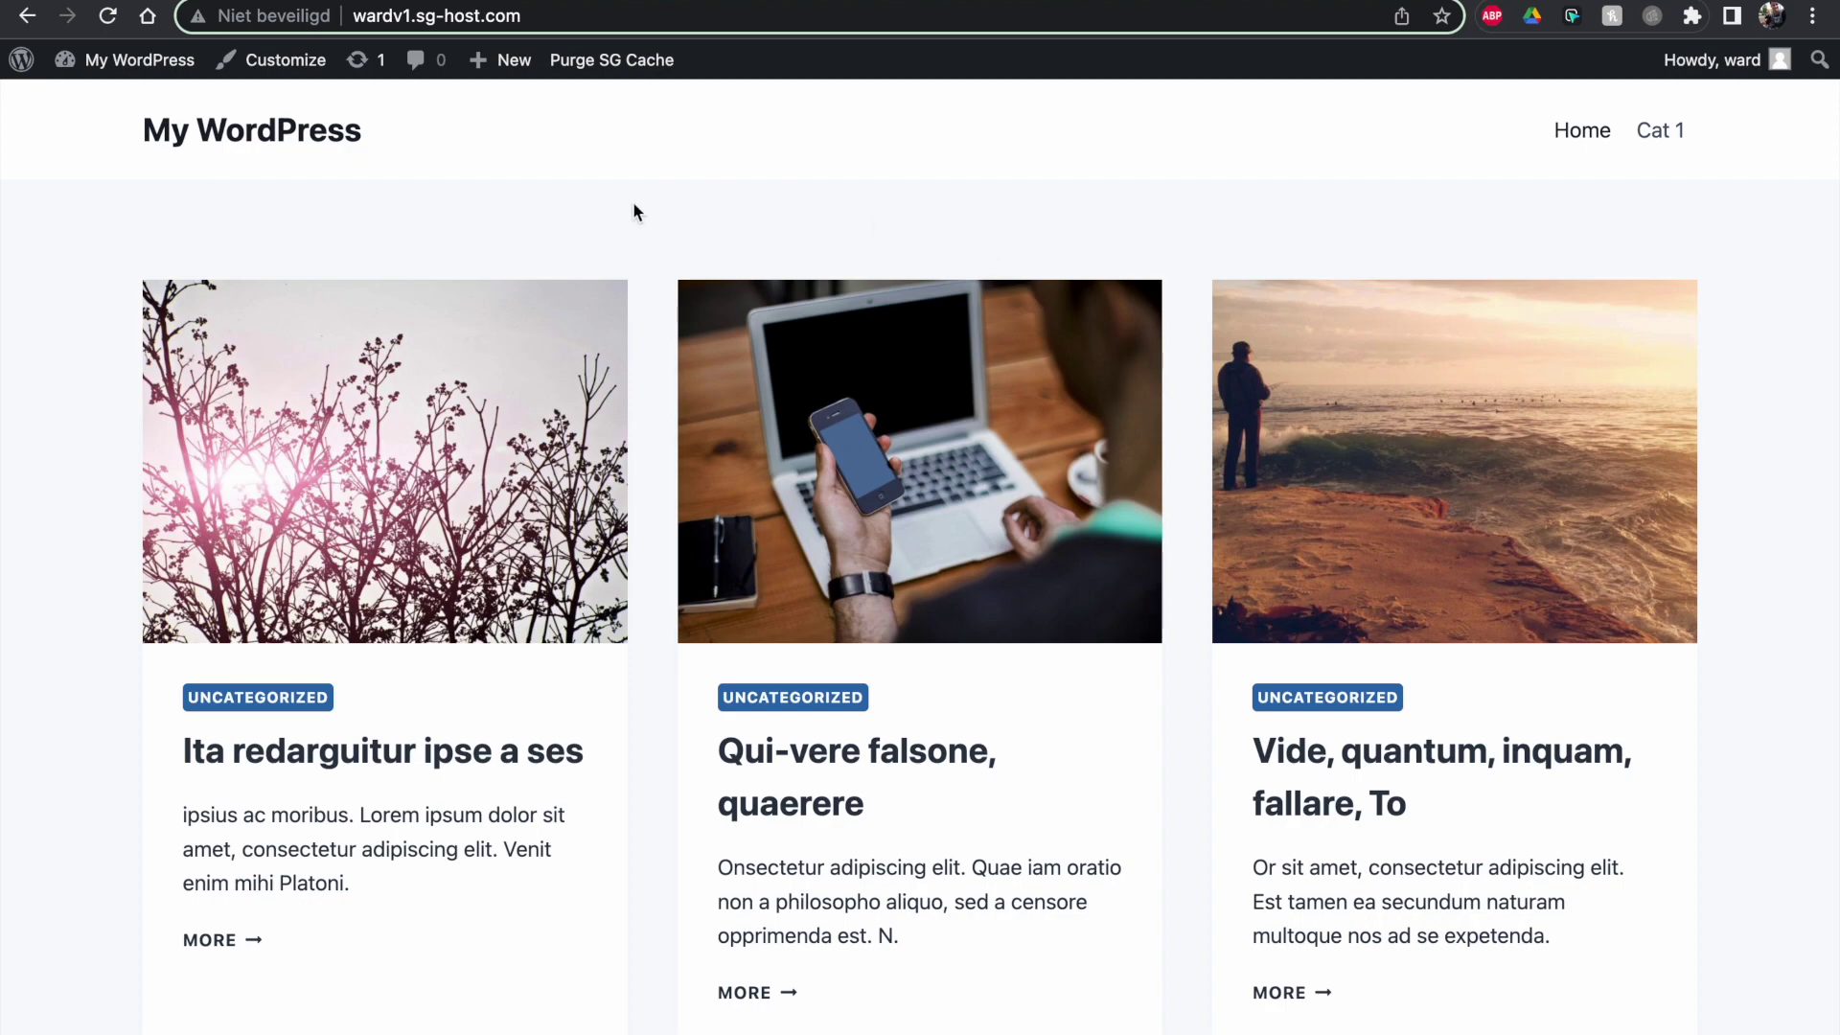
# Step: Open the live Cat 1 archive from the site menu
pyautogui.scroll(-8, 724, 390)
pyautogui.scroll(-5, 724, 390)
pyautogui.scroll(13, 722, 381)
pyautogui.click(1662, 145)
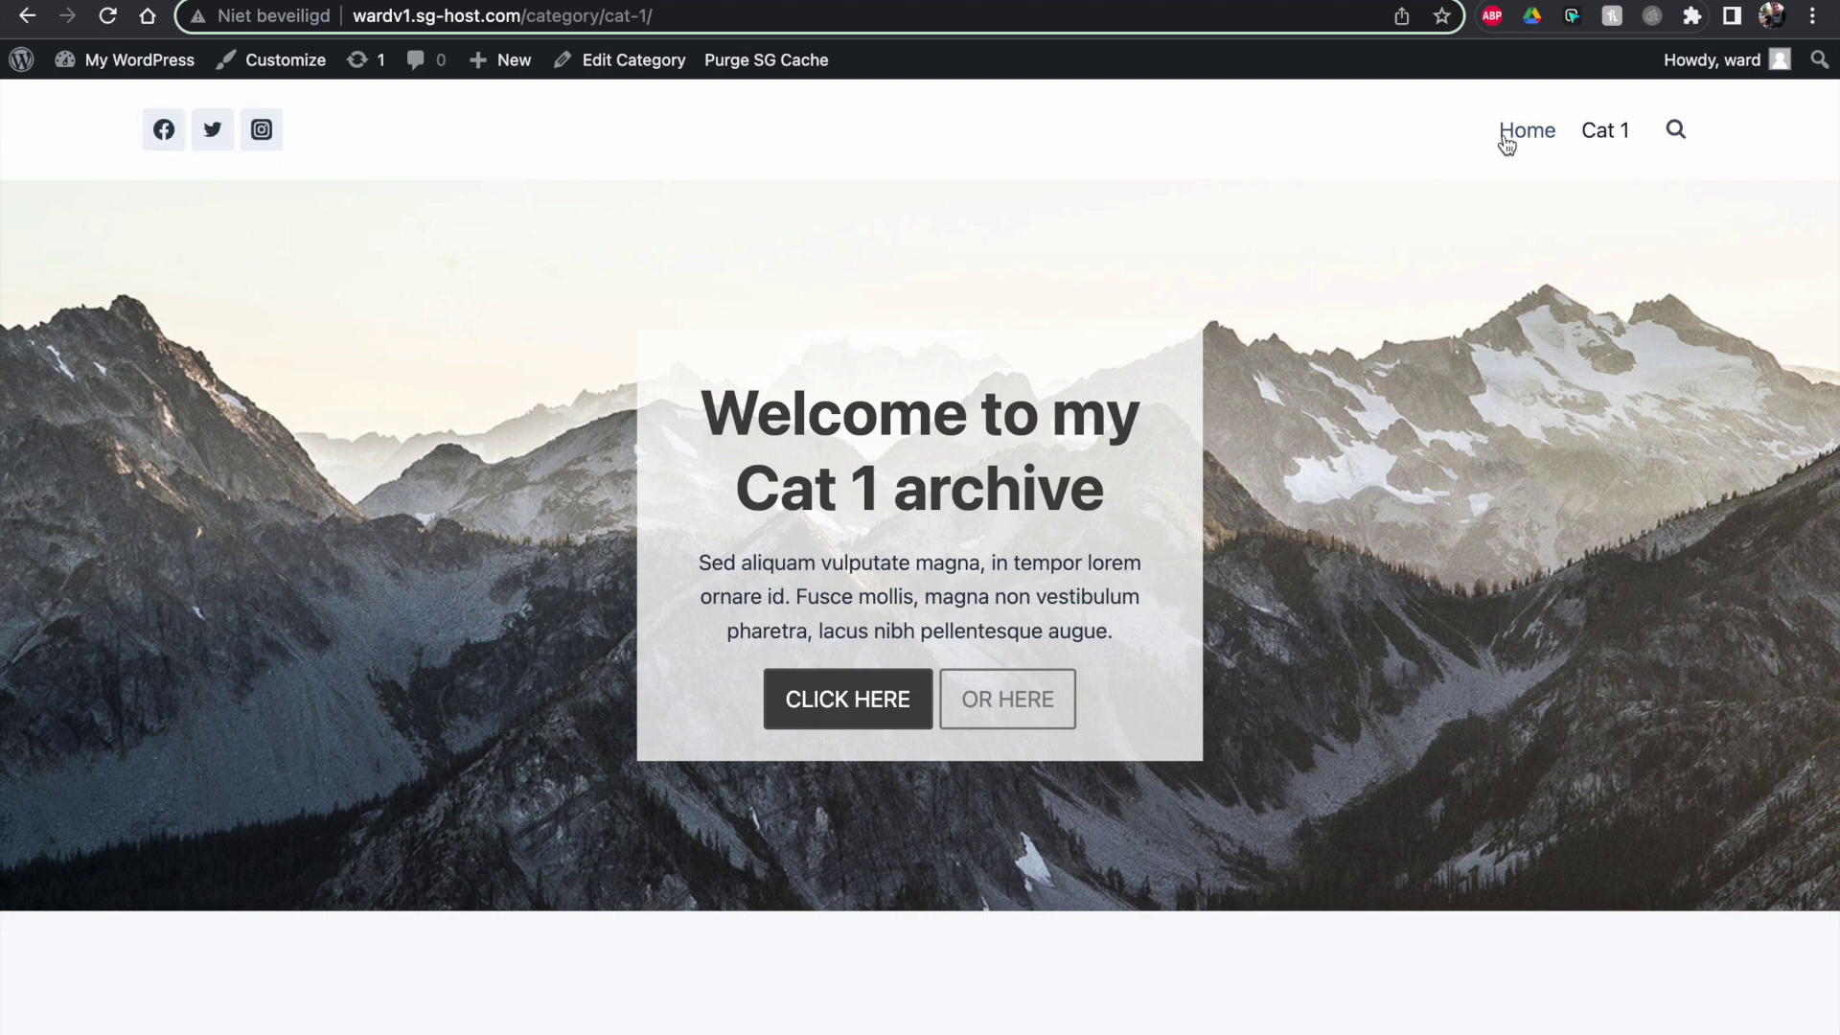
# Step: Try the header search overlay, then scroll the archive to check the sticky header
pyautogui.click(1679, 138)
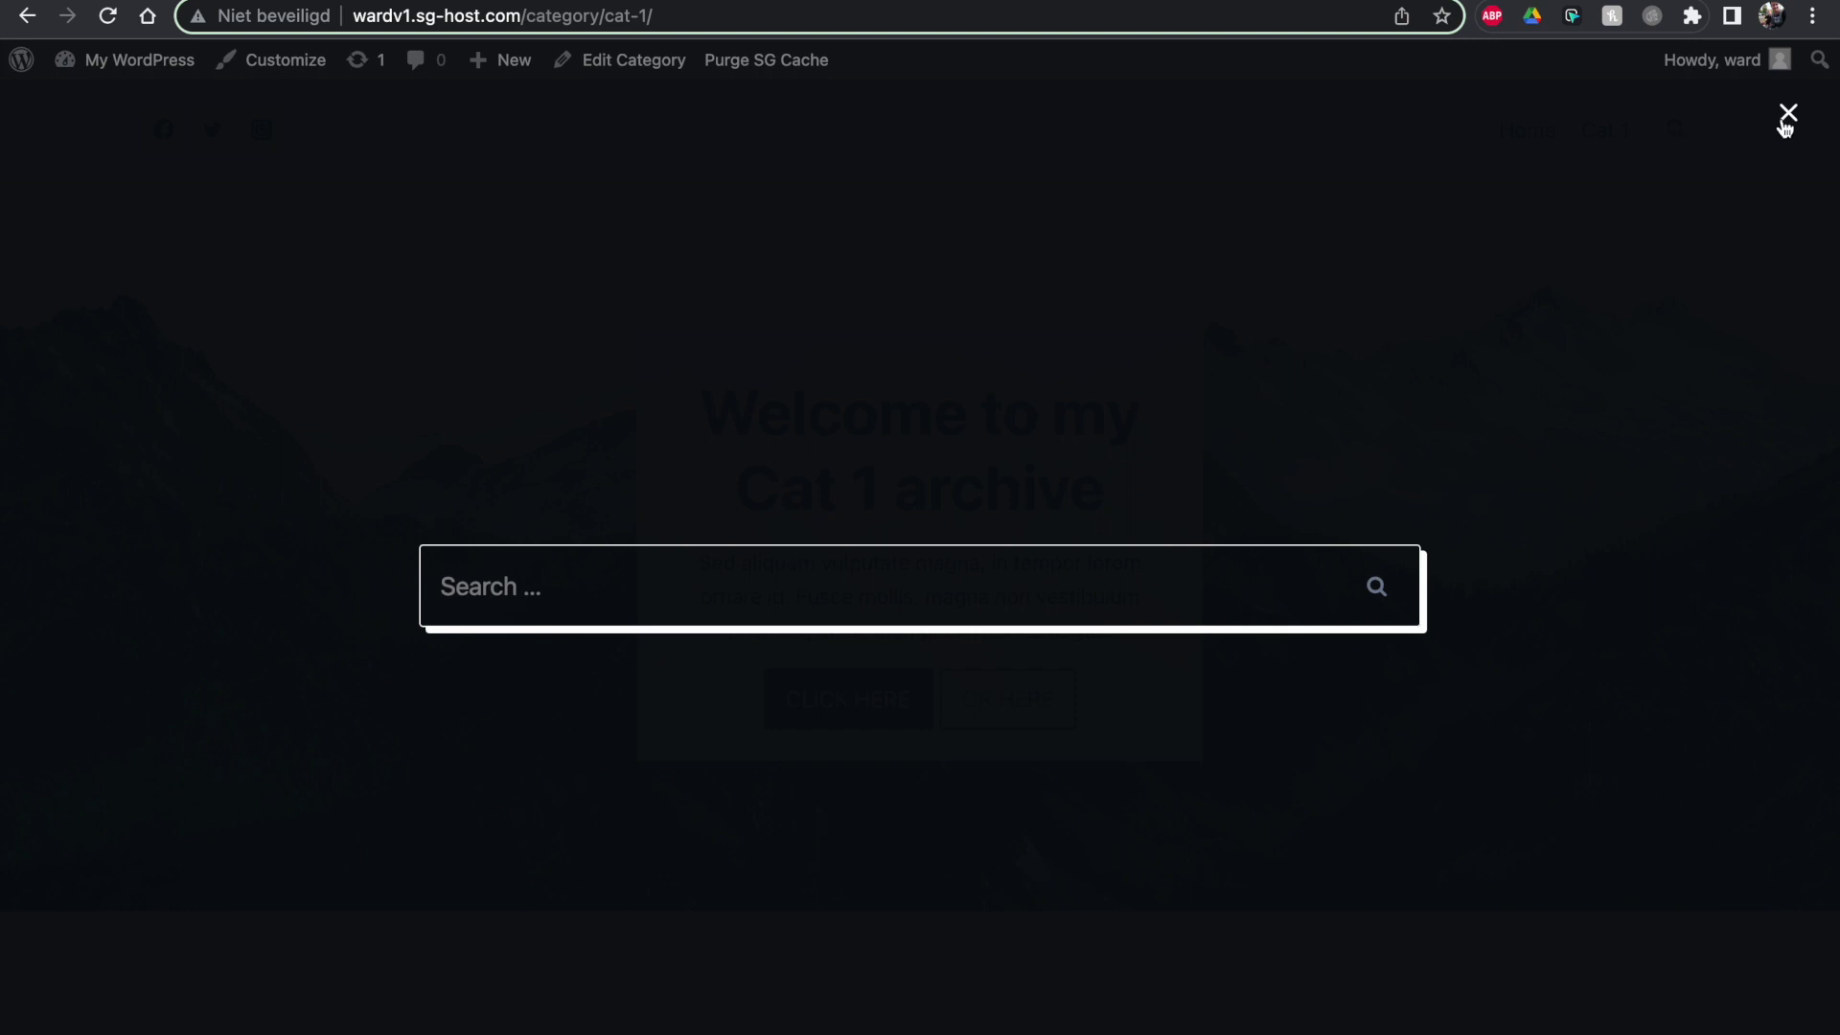
pyautogui.click(1789, 116)
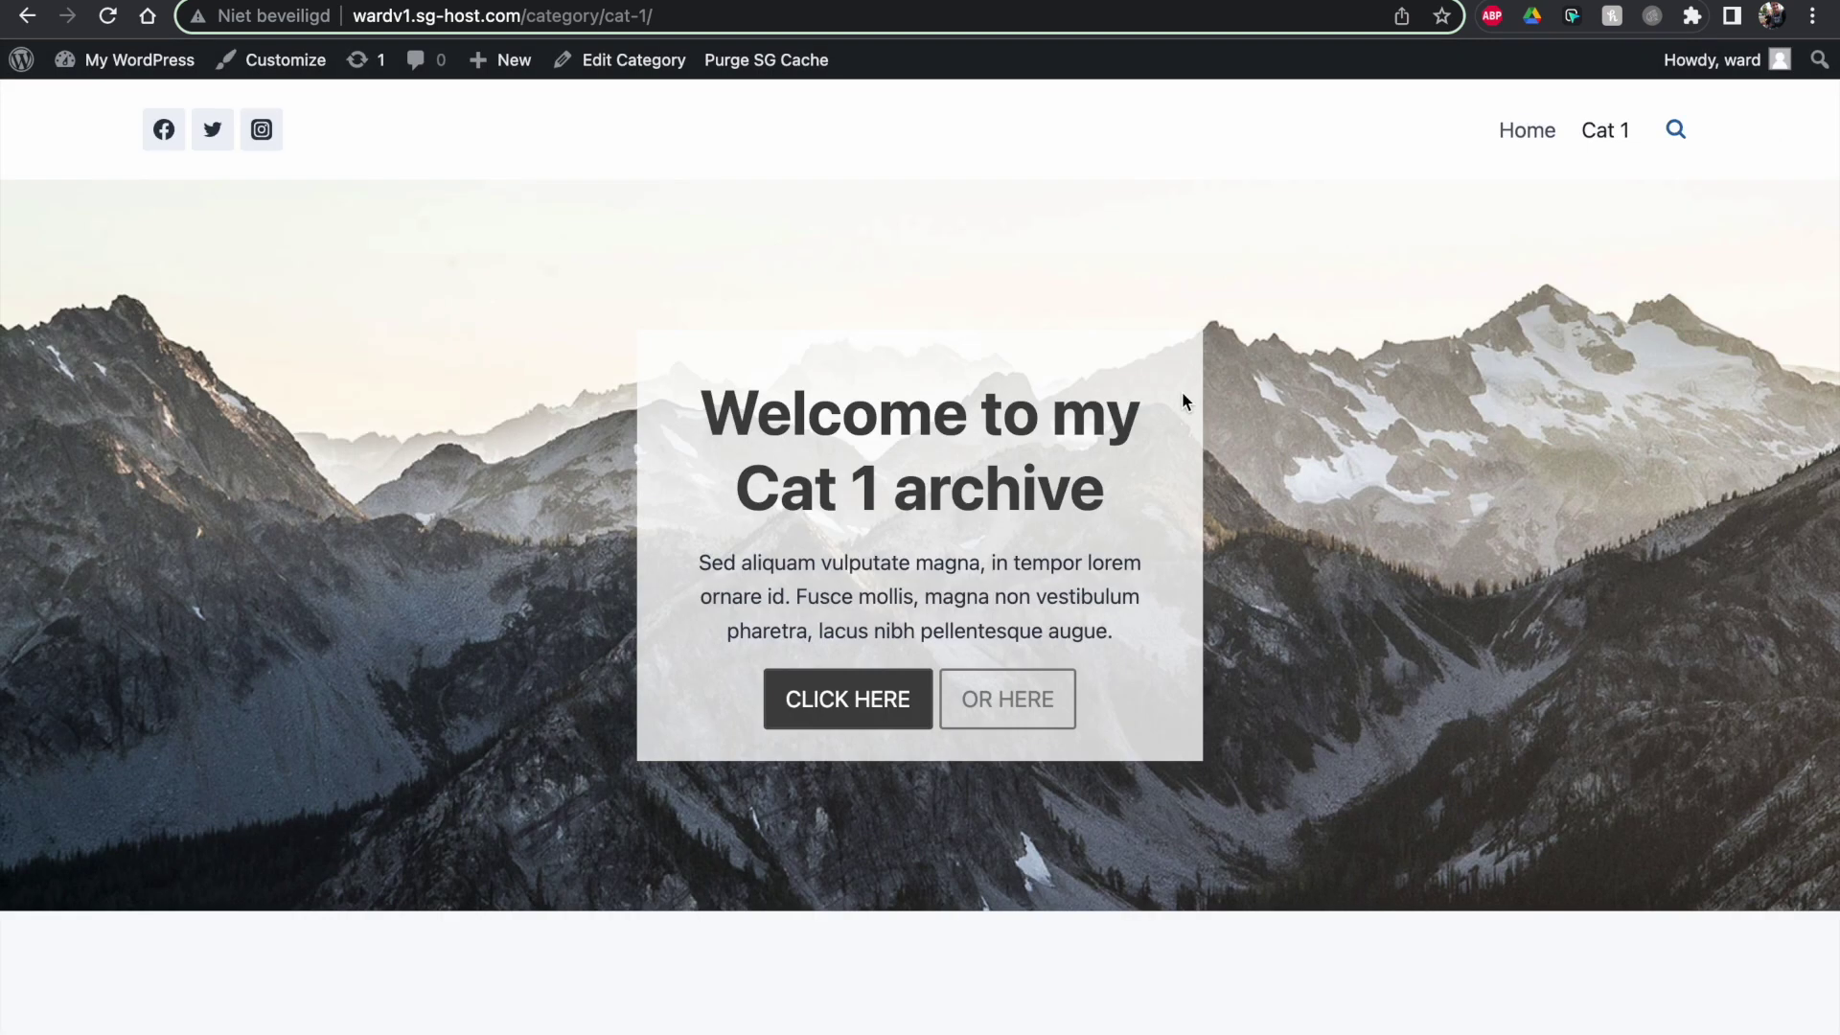
pyautogui.scroll(-2, 1181, 391)
pyautogui.scroll(2, 1182, 395)
pyautogui.scroll(-3, 1182, 394)
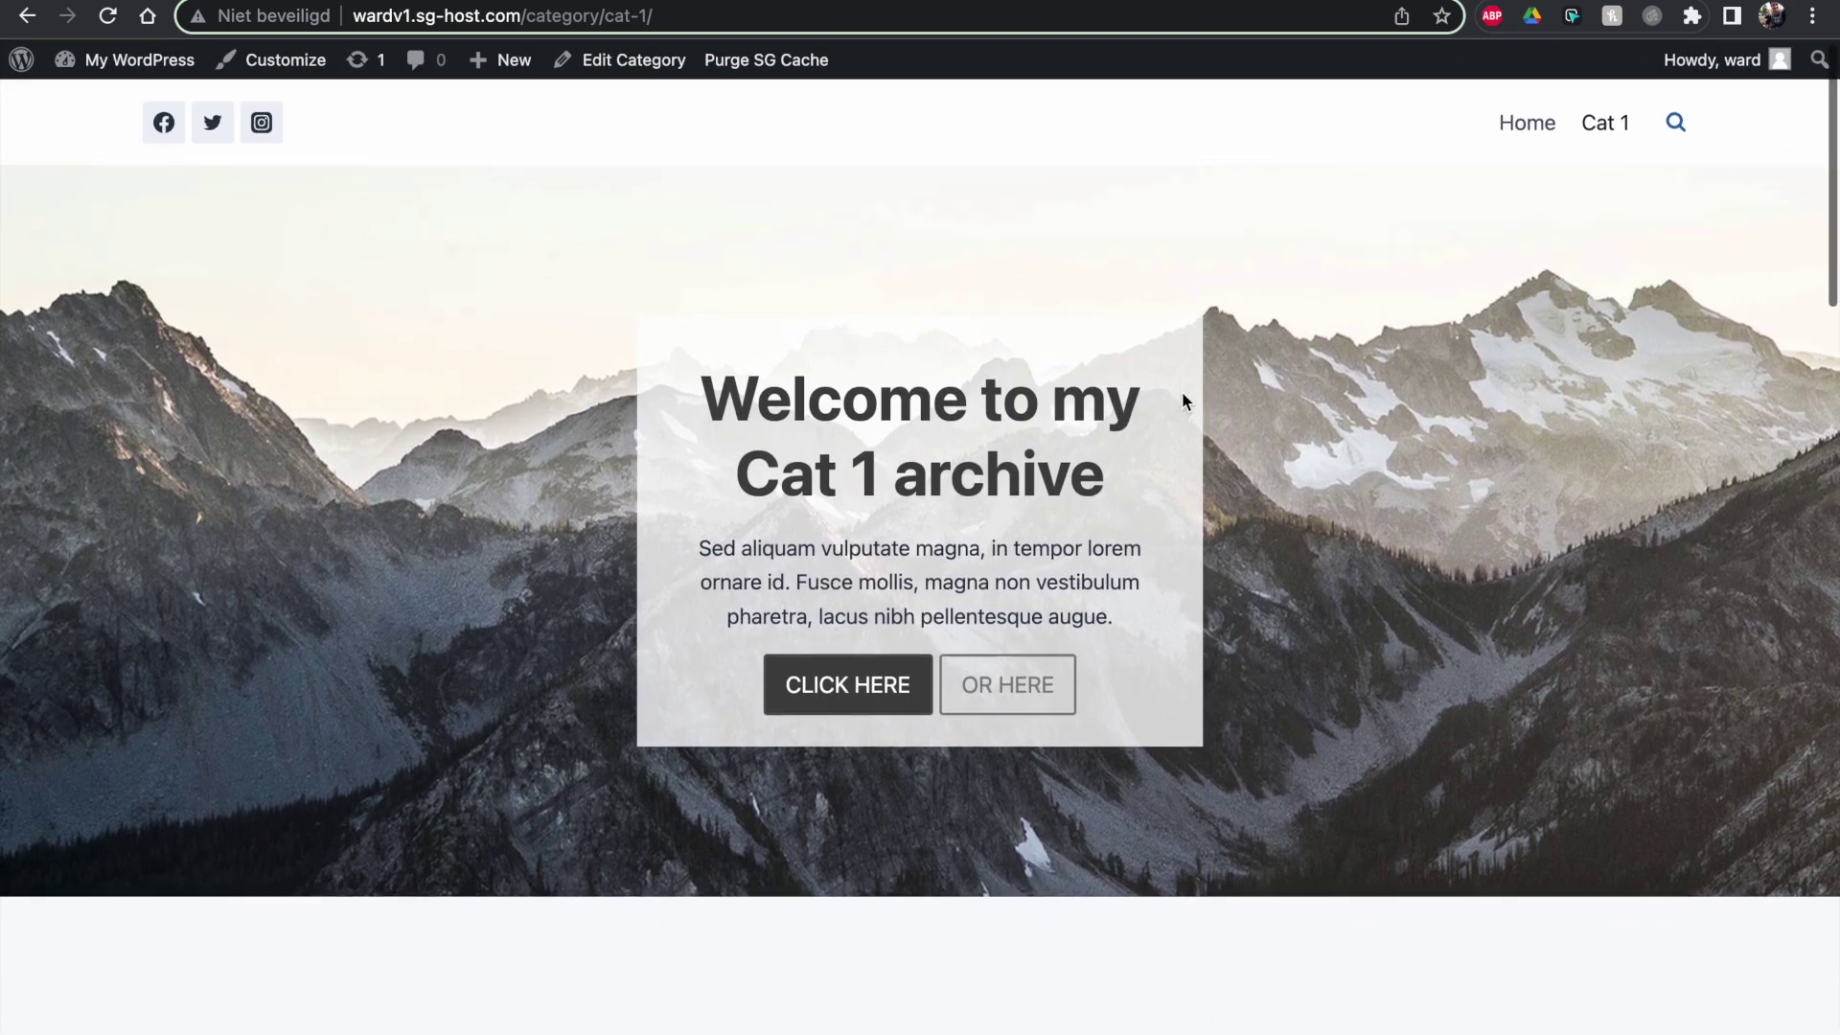
pyautogui.scroll(-20, 1182, 393)
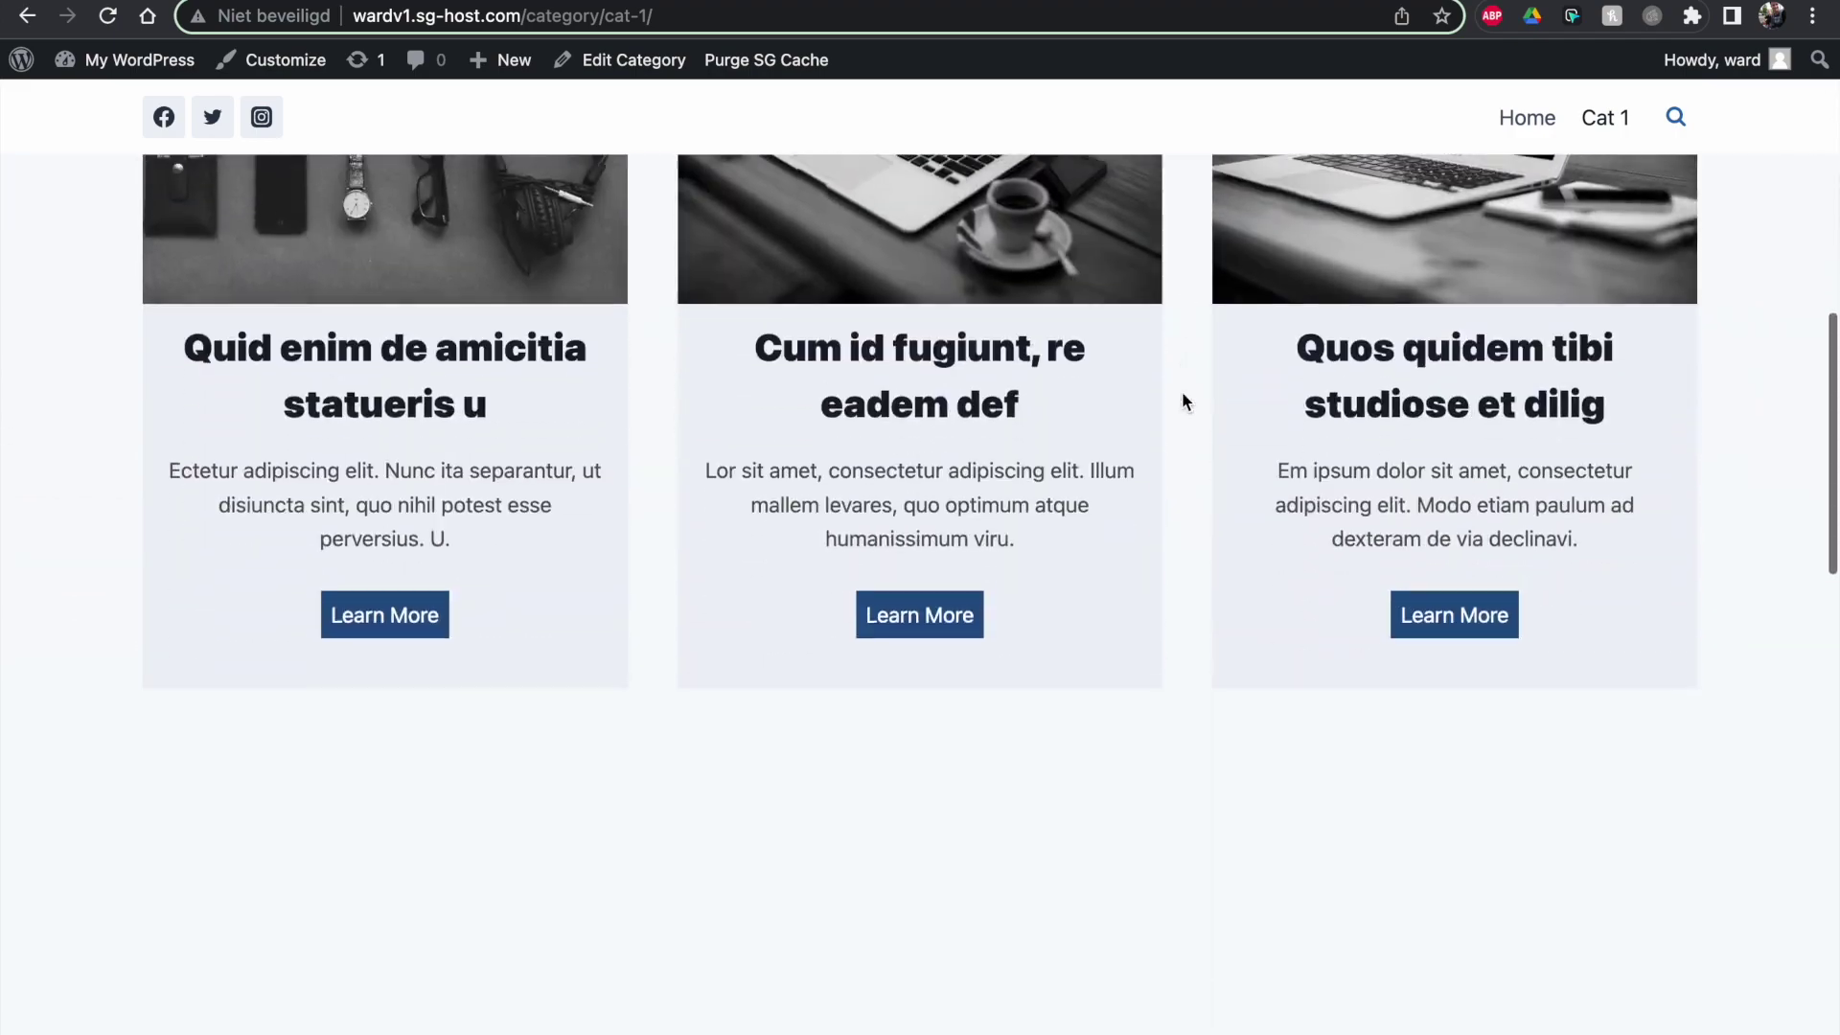
pyautogui.scroll(20, 1181, 391)
pyautogui.scroll(-2, 1150, 335)
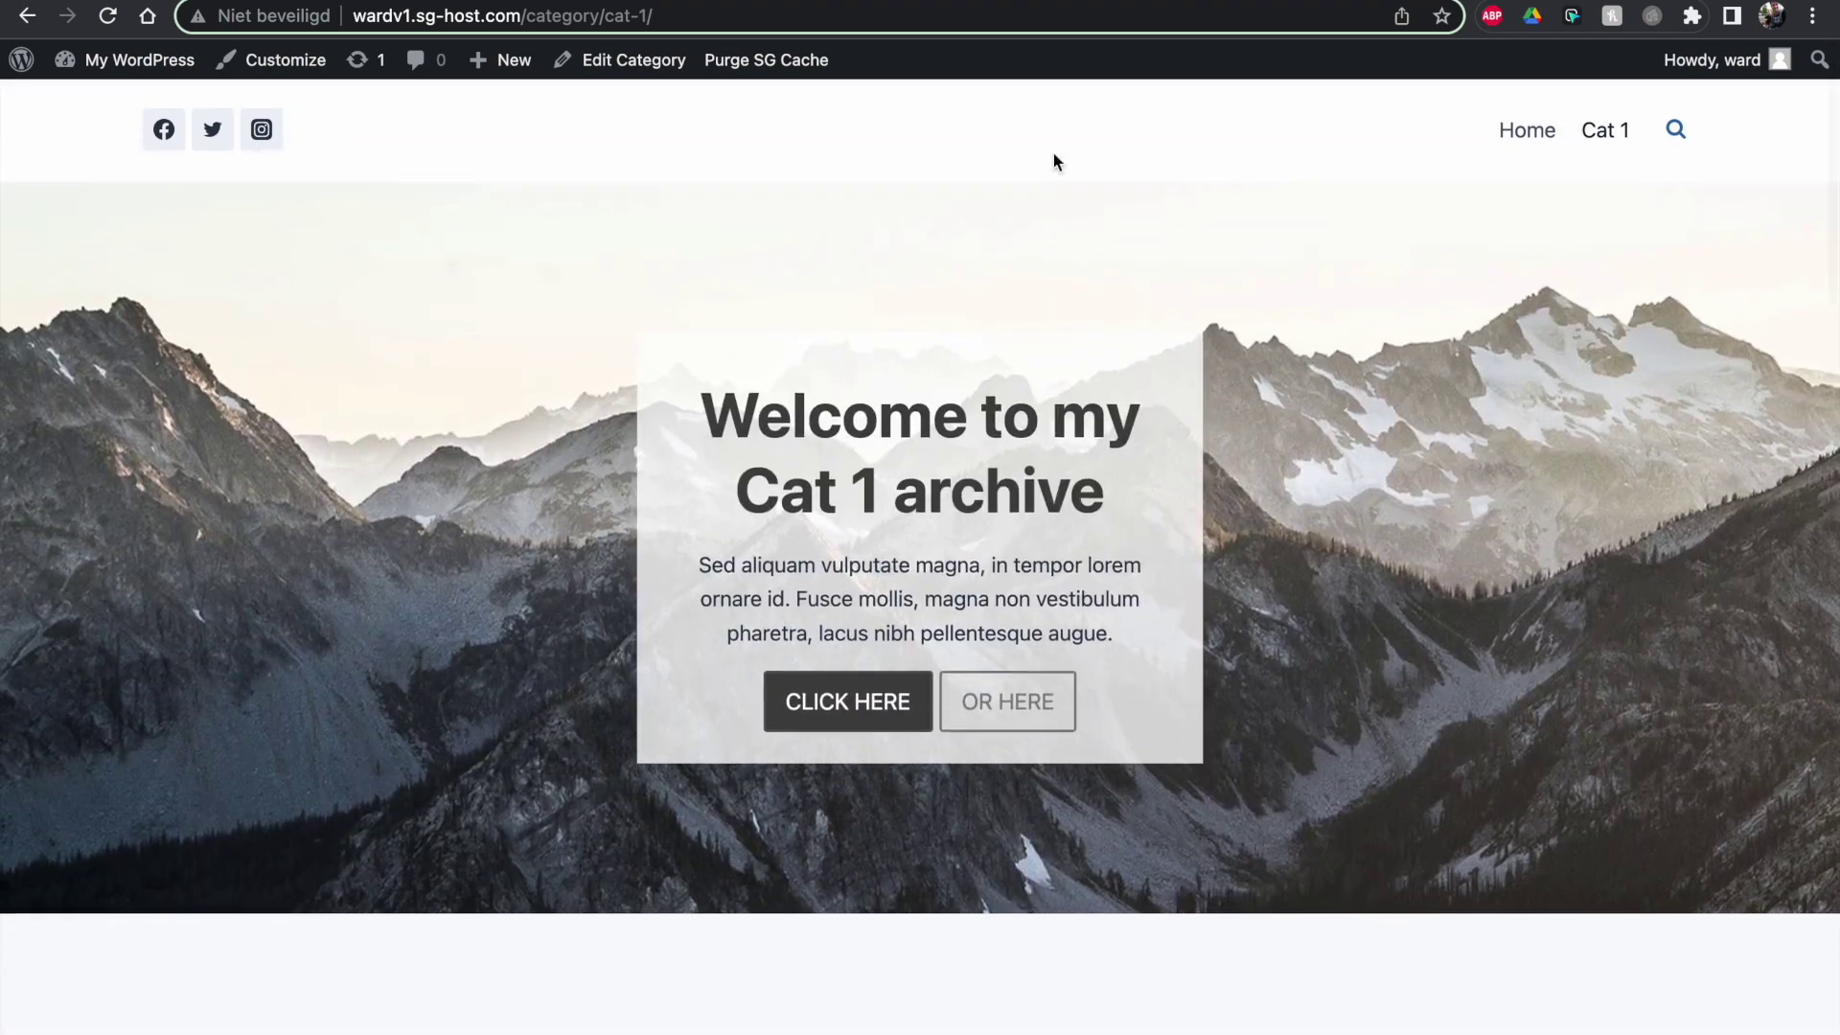
pyautogui.scroll(-10, 757, 257)
pyautogui.scroll(20, 757, 268)
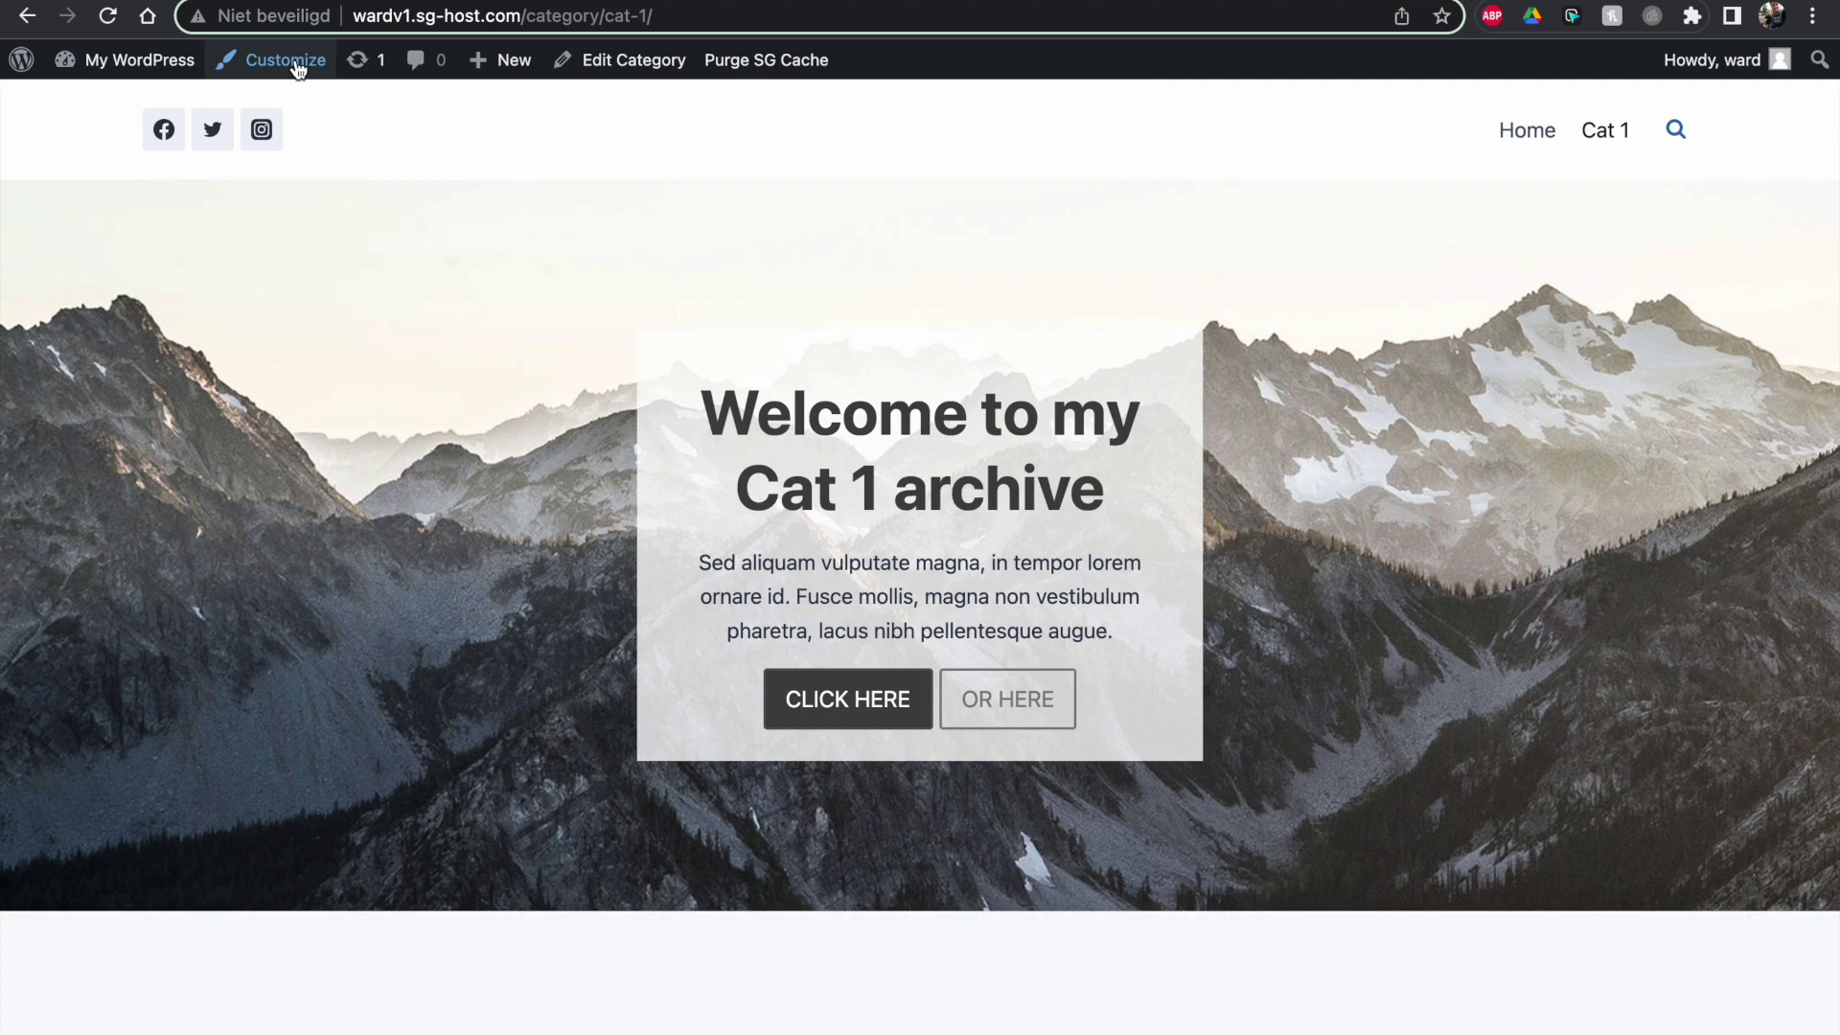
pyautogui.scroll(-6, 485, 354)
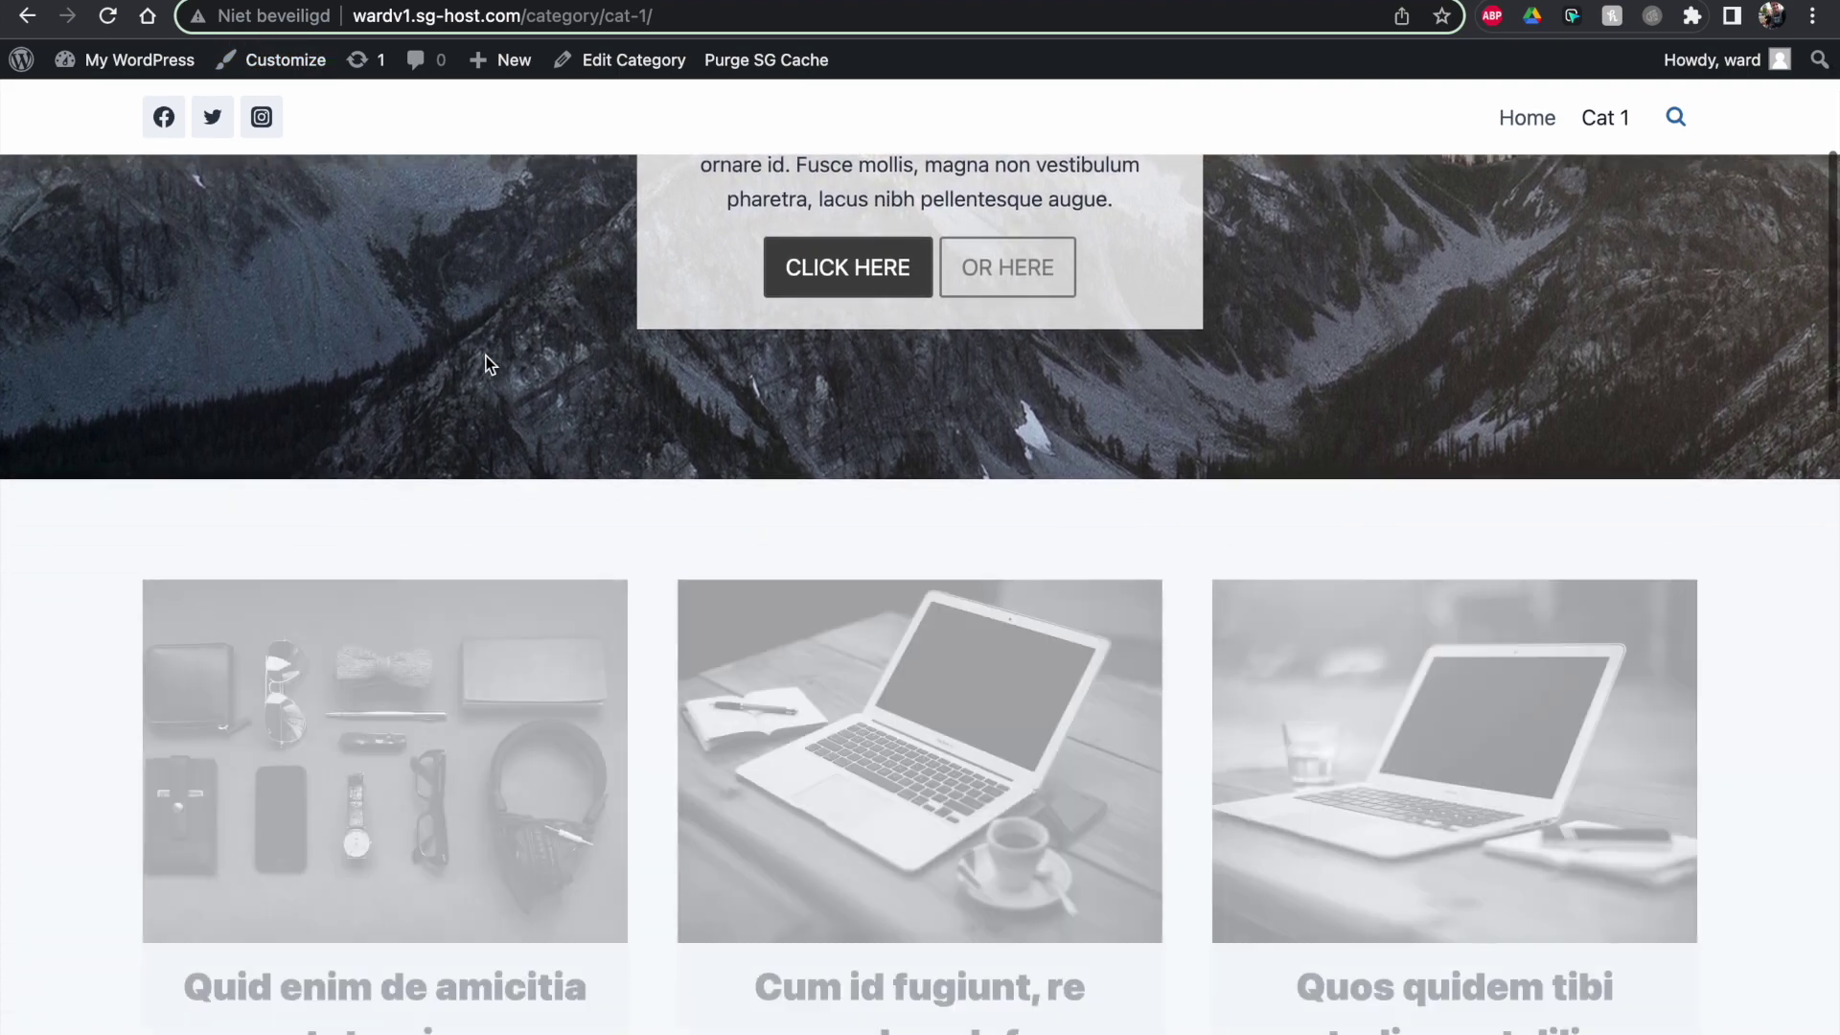
pyautogui.scroll(-7, 485, 364)
pyautogui.scroll(14, 487, 364)
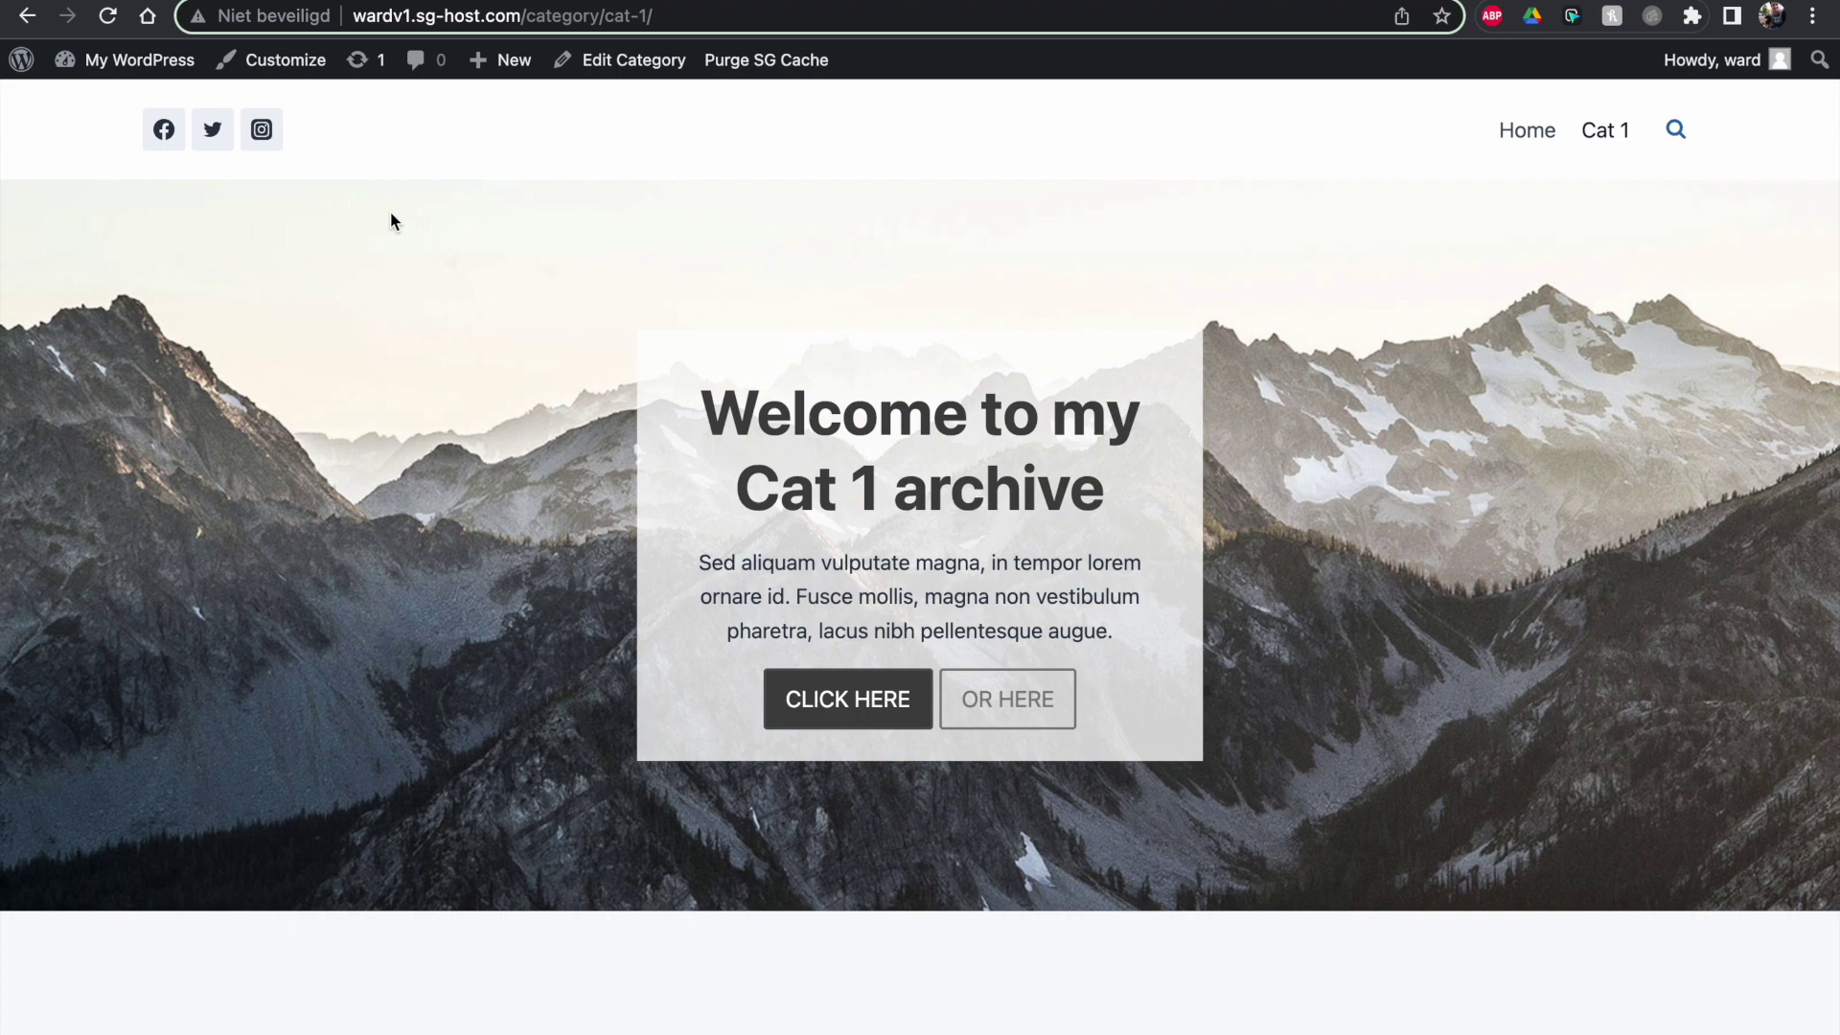
pyautogui.scroll(-7, 428, 253)
pyautogui.scroll(8, 428, 253)
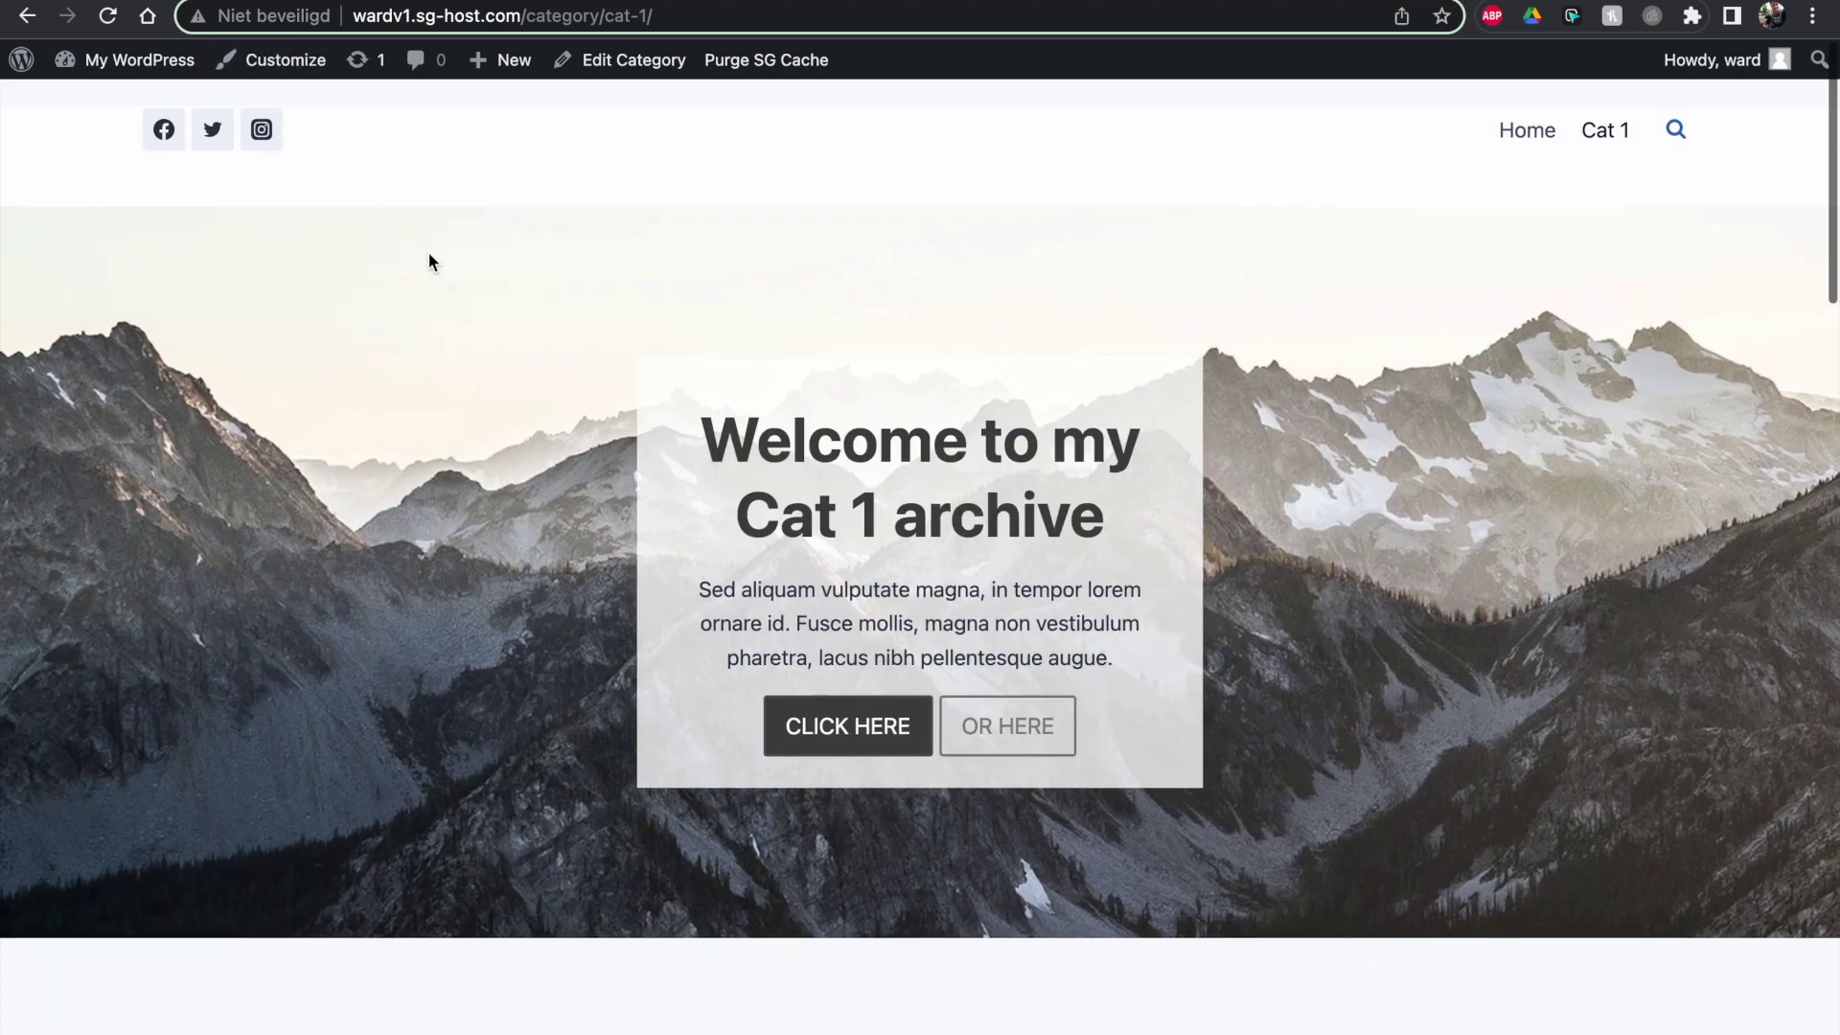